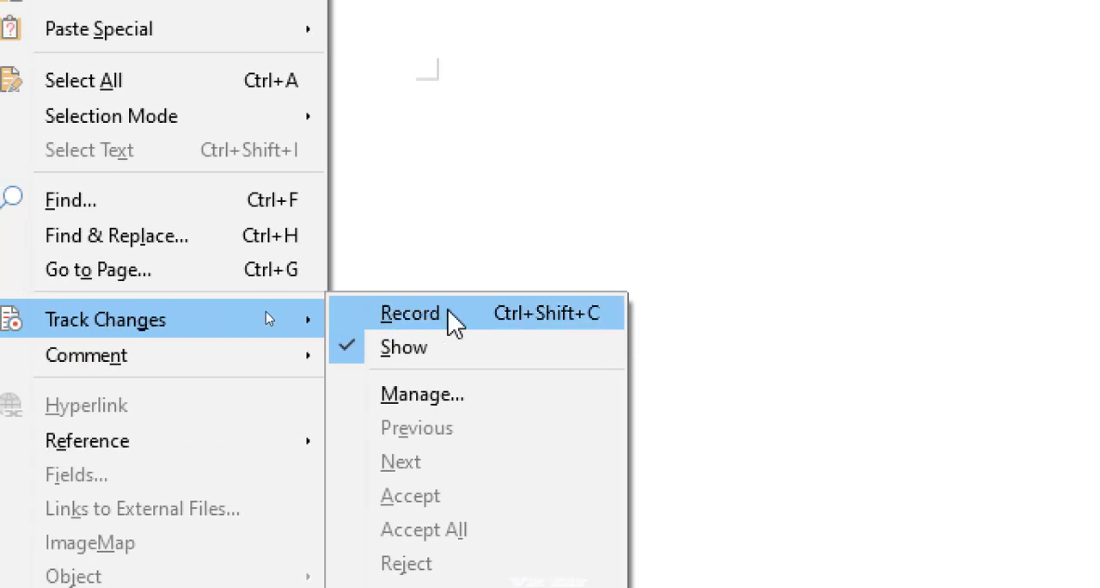
- Enter "Computer speed slkdf dsf dsf ds fds fdsdsfsdLdsfDsFD" as the first line of the blank document
{"action": "left_click", "coordinate": [428, 268]}
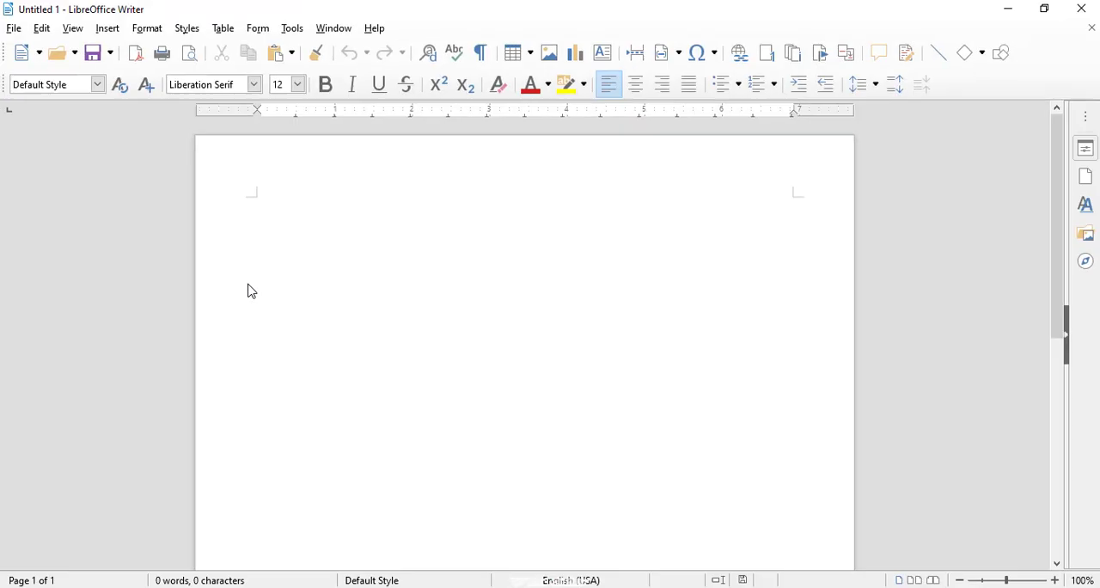
{"action": "type", "text": "compu"}
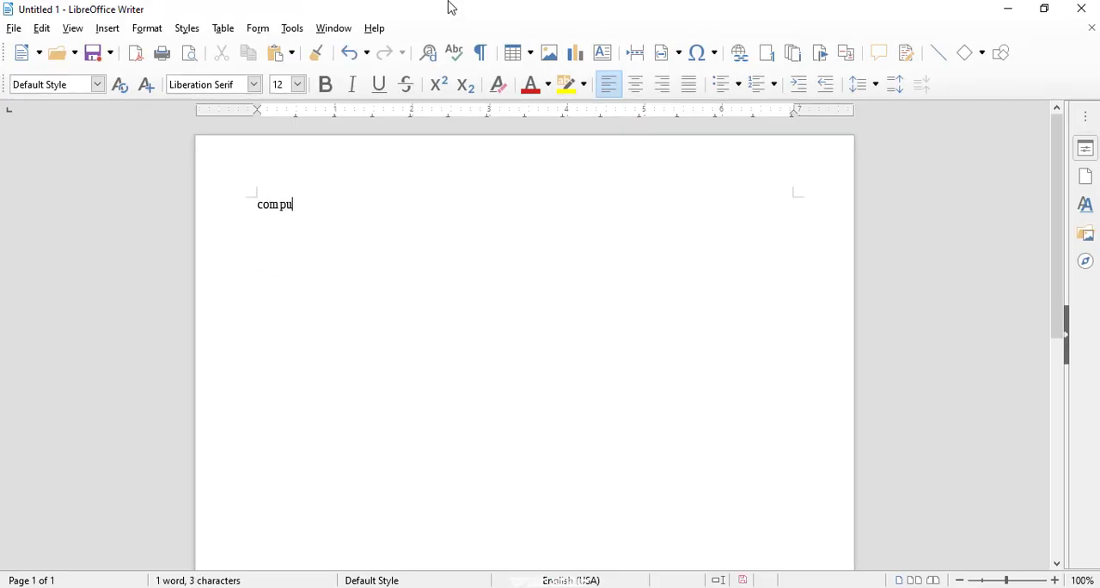
{"action": "type", "text": "ter spe"}
{"action": "key", "text": "BackSpace"}
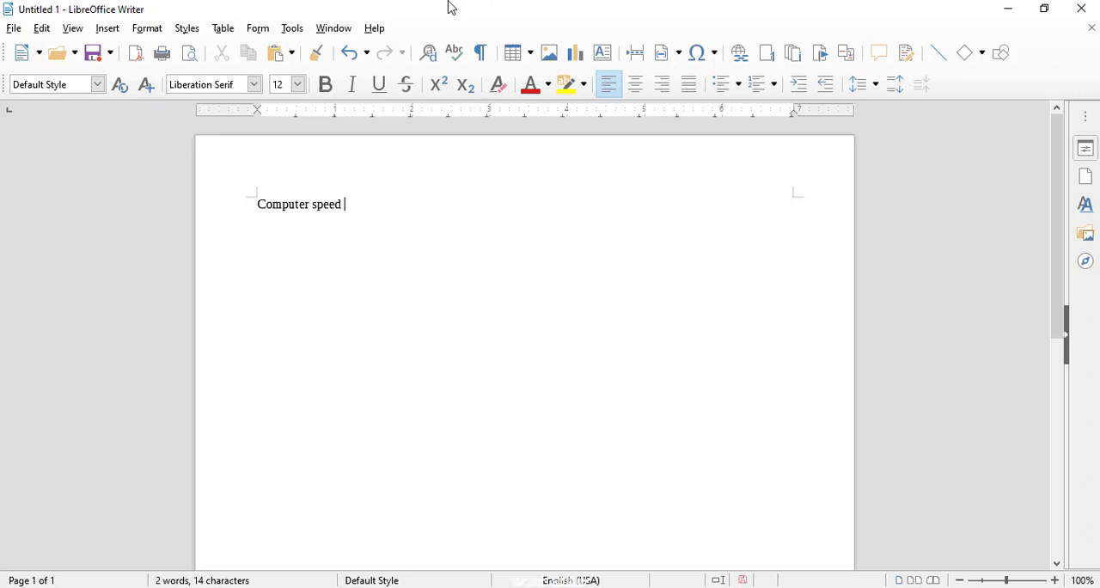
{"action": "type", "text": "slkdf dsf dsf ds f"}
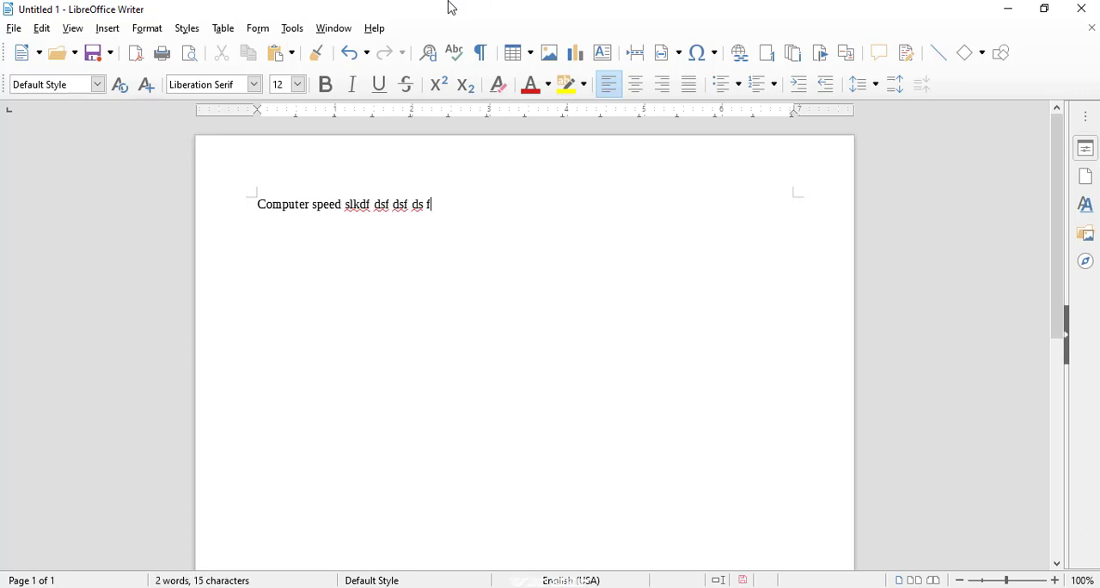
{"action": "type", "text": "ds fdsdsfsdLdsfDsFD"}
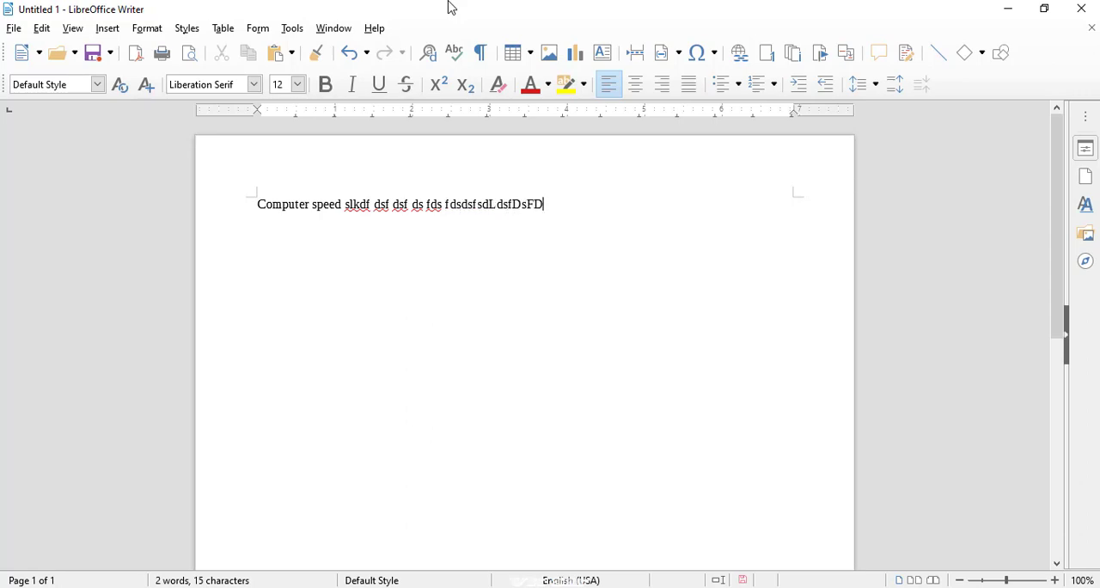
- Add eight short filler lines below the first line: "s", "df", "s", "fds", "sdf s", "fd", "sf" and "ds"
{"action": "key", "text": "Return"}
{"action": "type", "text": "s df s"}
{"action": "key", "text": "Return"}
{"action": "type", "text": "fds"}
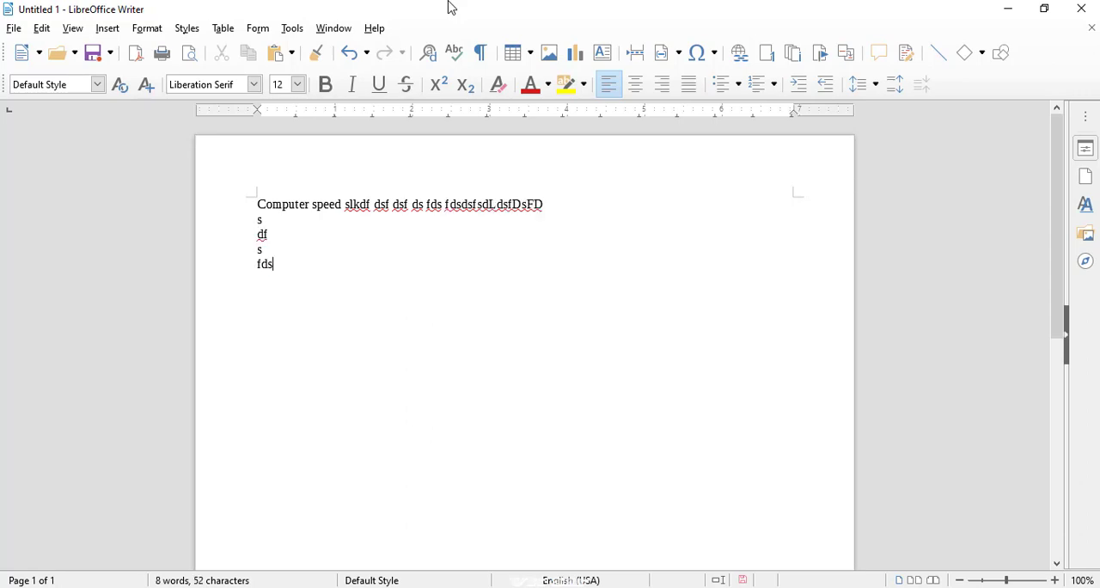
{"action": "key", "text": "Return"}
{"action": "type", "text": "sdf  s"}
{"action": "key", "text": "Return"}
{"action": "type", "text": "fd"}
{"action": "key", "text": "Return"}
{"action": "type", "text": "sf"}
{"action": "key", "text": "Return"}
{"action": "type", "text": "ds"}
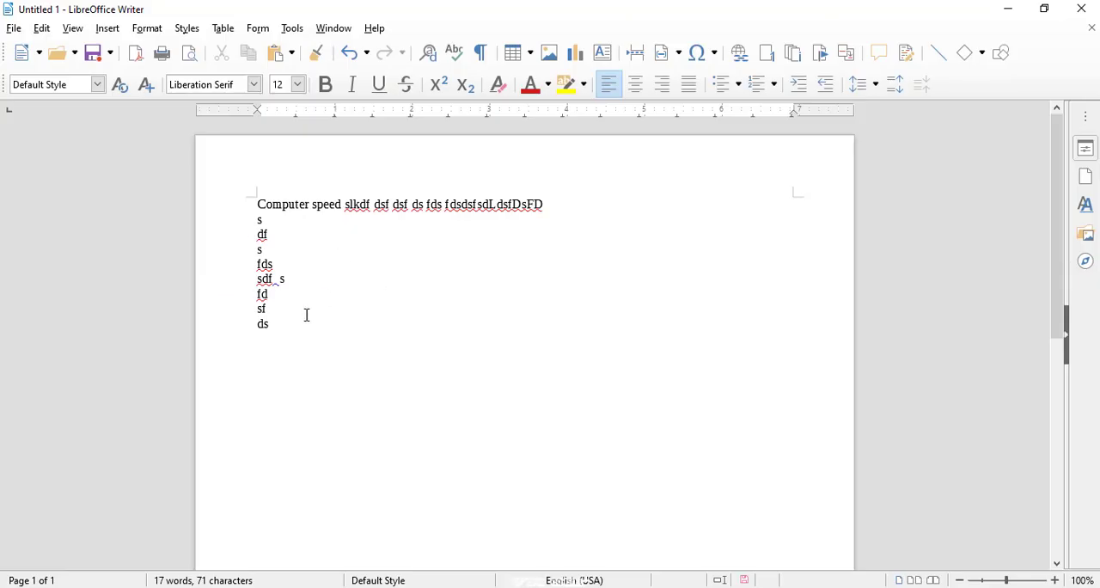
{"action": "left_click_drag", "start_coordinate": [269, 324], "coordinate": [248, 207]}
{"action": "left_click", "coordinate": [275, 231]}
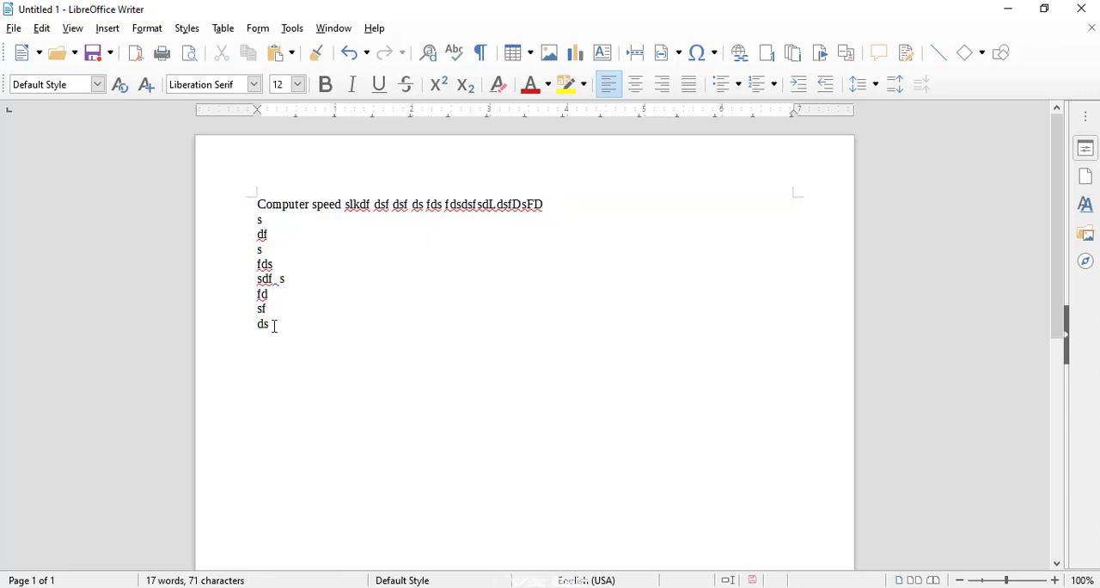
{"action": "left_click_drag", "start_coordinate": [273, 324], "coordinate": [249, 214]}
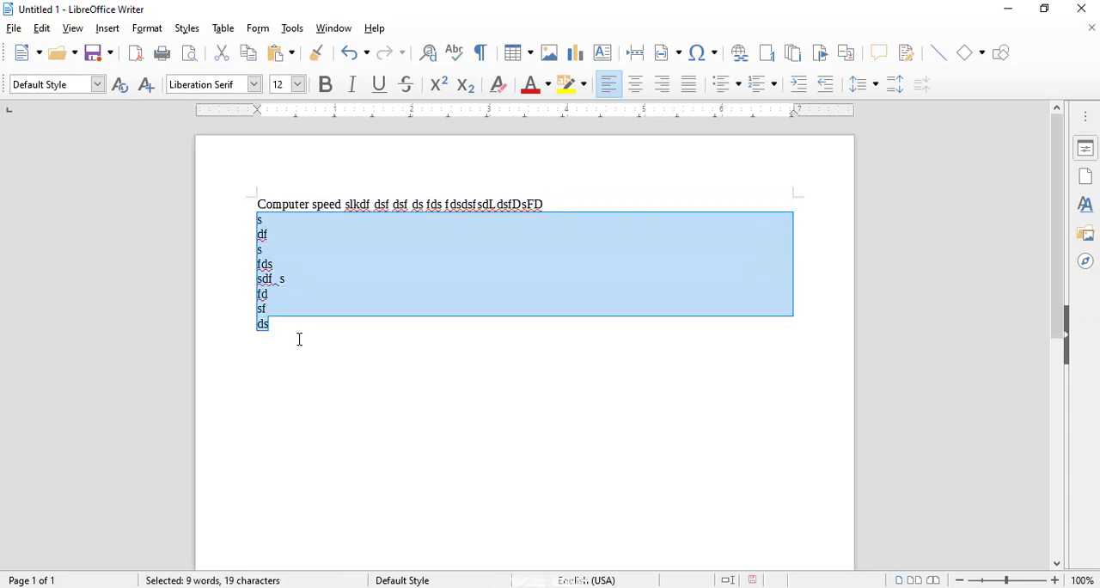
{"action": "left_click_drag", "start_coordinate": [287, 303], "coordinate": [263, 297]}
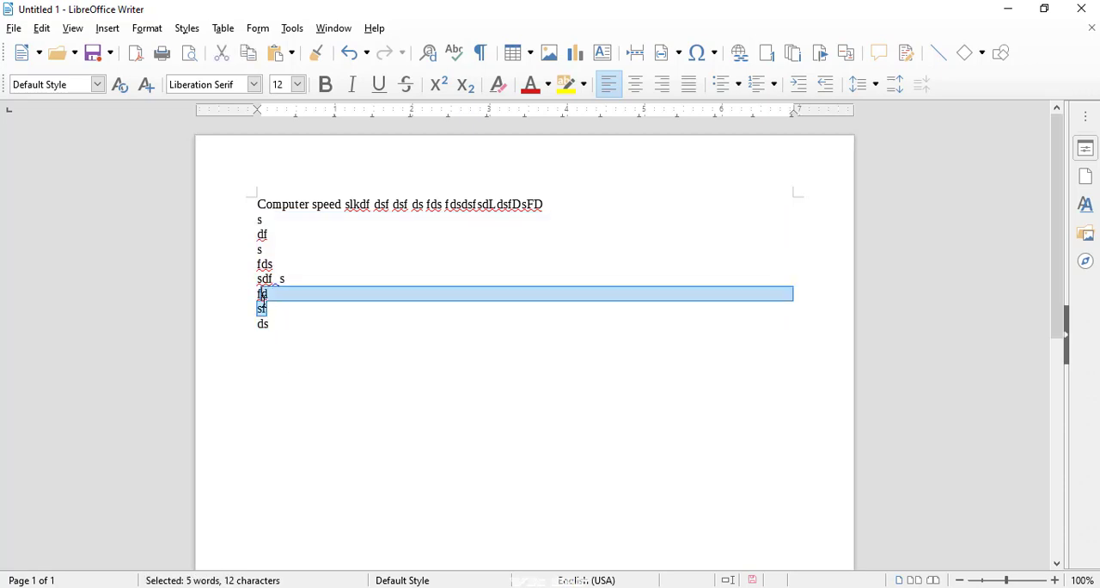
{"action": "left_click", "coordinate": [280, 334]}
{"action": "left_click_drag", "start_coordinate": [279, 333], "coordinate": [246, 208]}
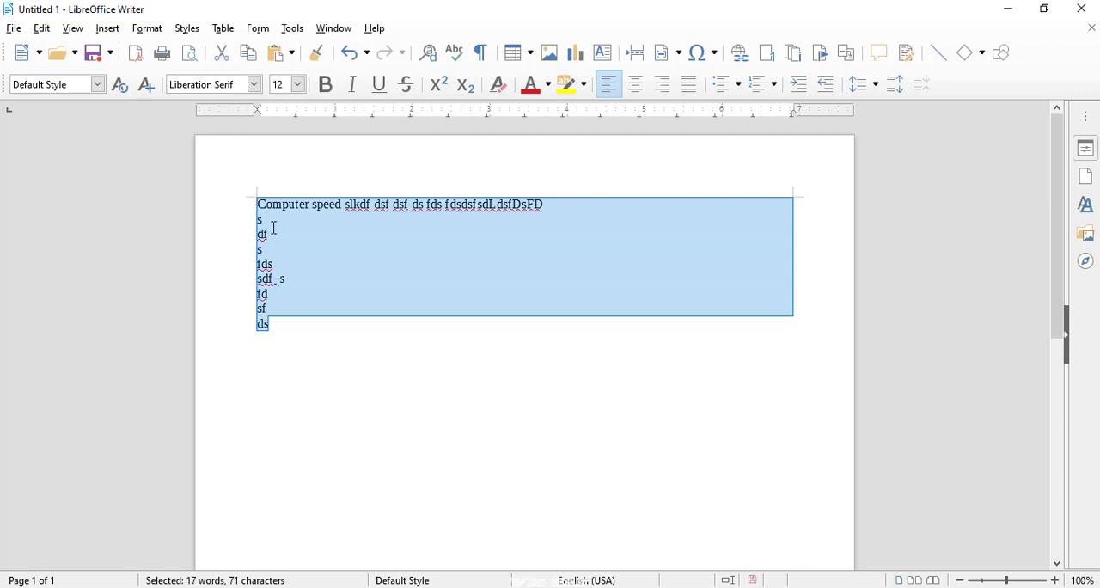
{"action": "left_click", "coordinate": [273, 229]}
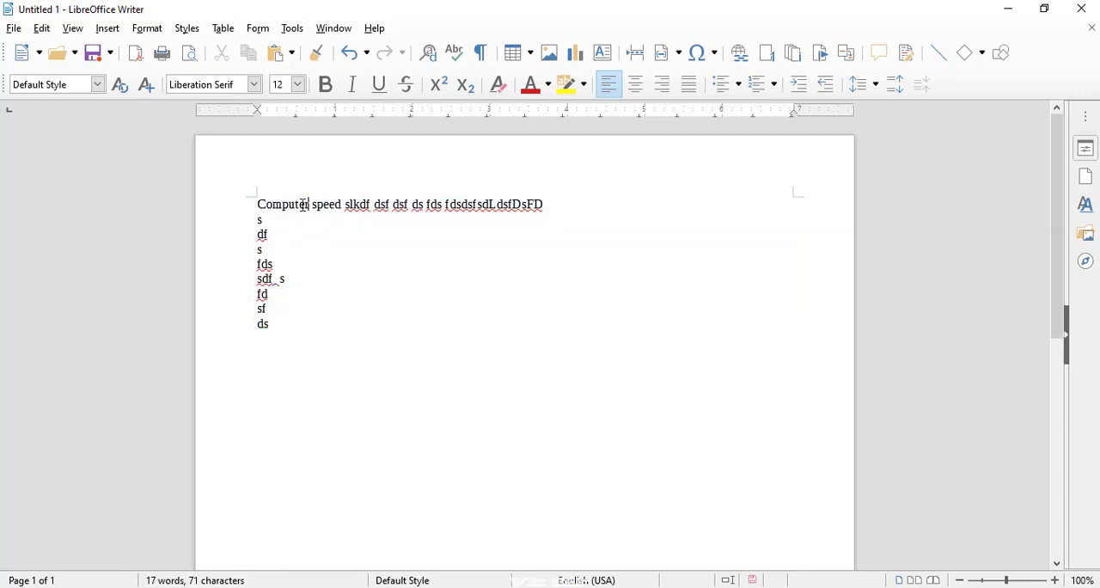
{"action": "left_click_drag", "start_coordinate": [306, 204], "coordinate": [271, 206]}
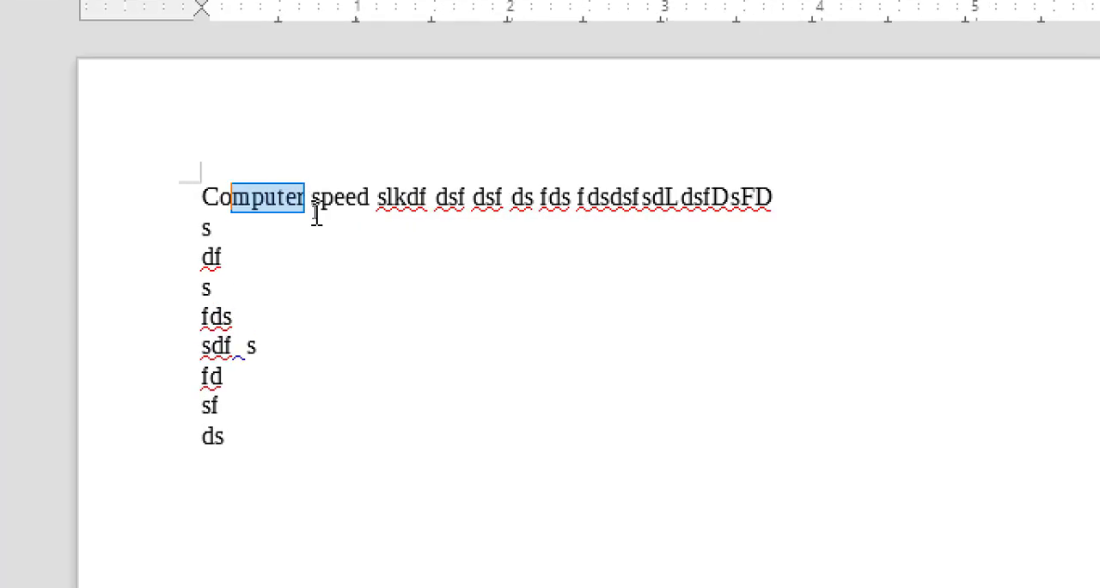
- Append "ksldf dslkf" to the "sf" line and add the line "ds sdlf ds" followed by three blank lines below it
{"action": "left_click", "coordinate": [235, 397]}
{"action": "type", "text": "ksldf dslkf"}
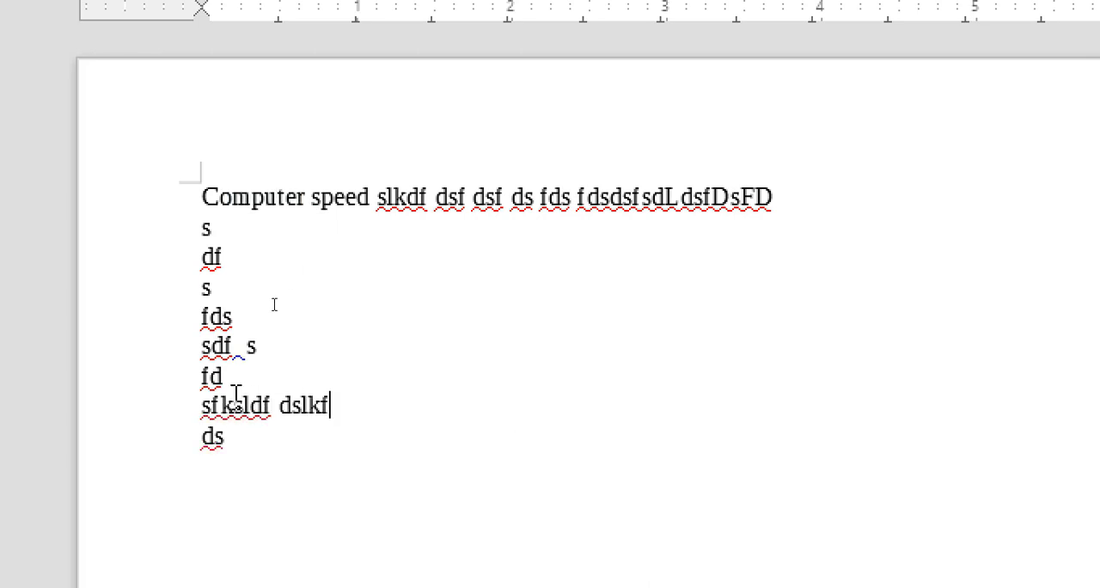
{"action": "key", "text": "Return"}
{"action": "type", "text": "ds sdlf ds"}
{"action": "key", "text": "Return"}
{"action": "key", "text": "Return"}
{"action": "key", "text": "Return"}
{"action": "key", "text": "Return"}
- Enter the filler lines "sfdsjklf dslkf ds", "sd", "f dsf" and "ds" below the blank lines
{"action": "type", "text": "s"}
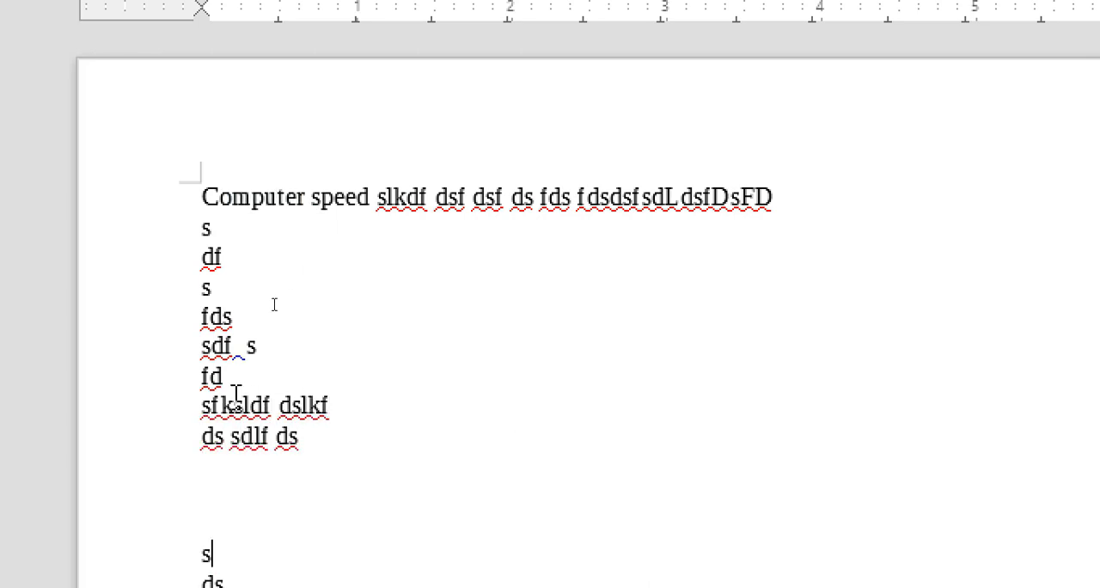
{"action": "type", "text": "fdsjklf dslkf ds"}
{"action": "key", "text": "Return"}
{"action": "type", "text": "sd"}
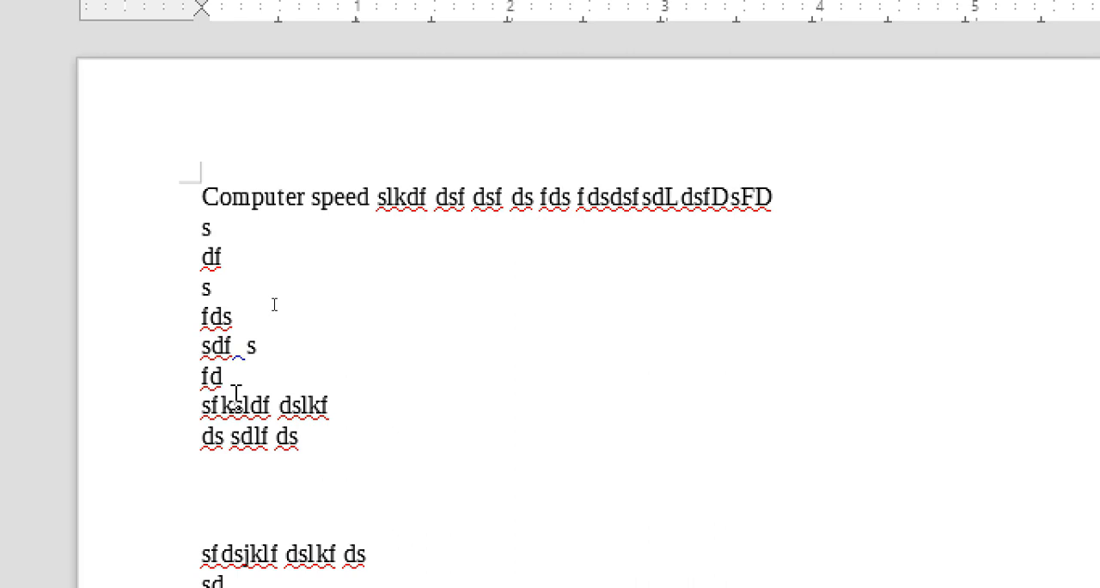
{"action": "key", "text": "Return"}
{"action": "type", "text": "f dsf"}
{"action": "key", "text": "Return"}
{"action": "type", "text": "ds"}
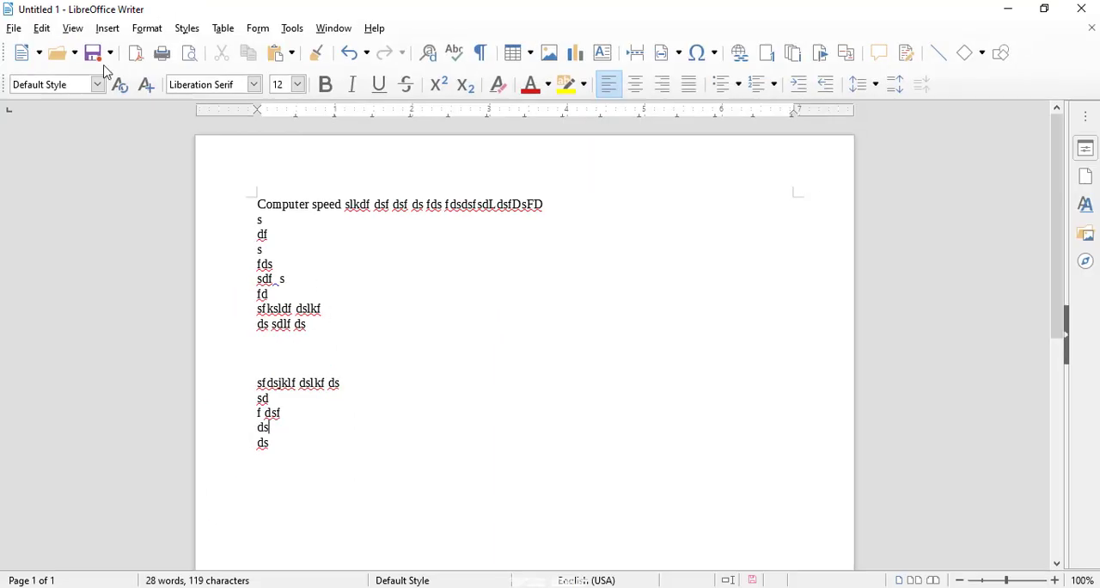
- Turn on recording of tracked changes for the document
{"action": "left_click", "coordinate": [41, 28]}
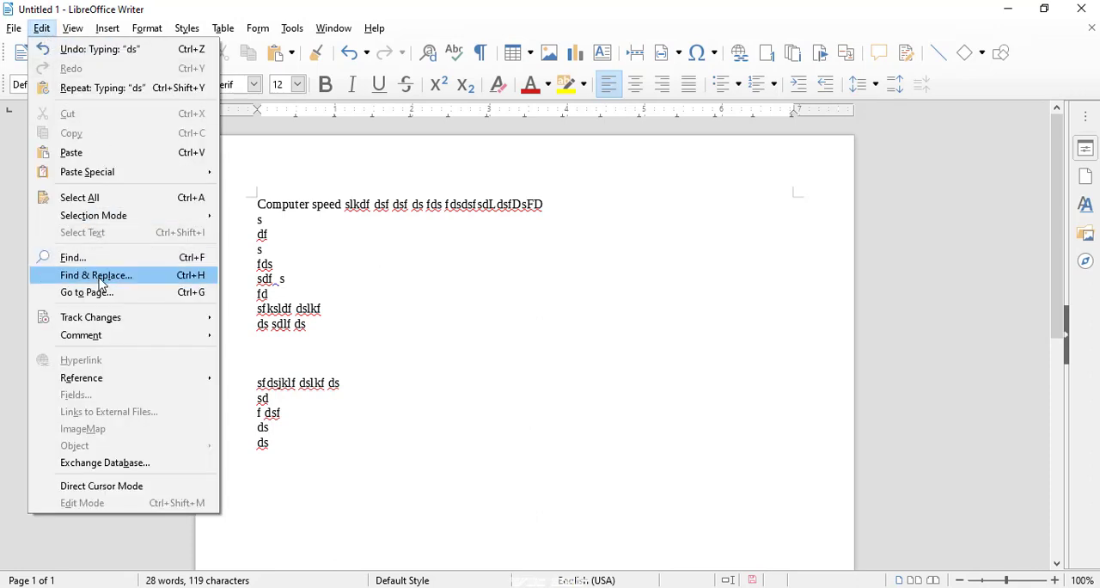
{"action": "mouse_move", "coordinate": [100, 317]}
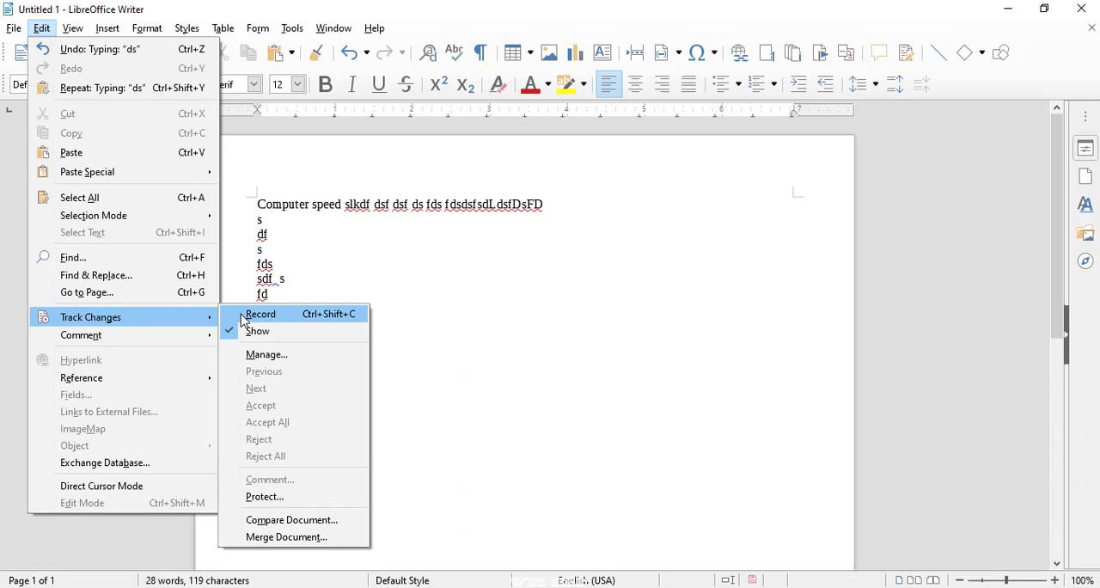
{"action": "left_click", "coordinate": [243, 322]}
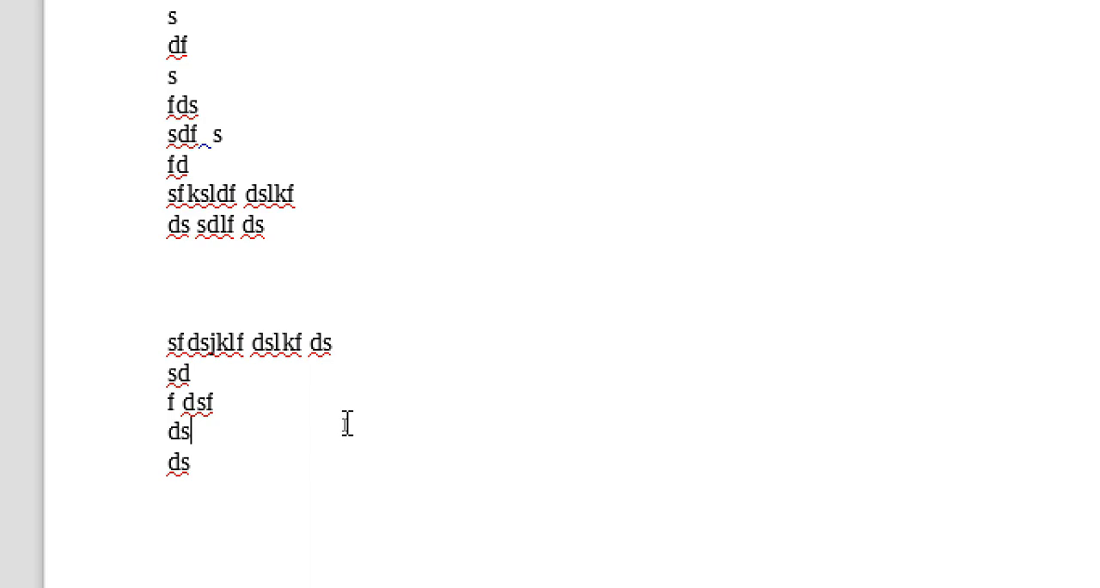
- Append " skldfjlds fkldsfdsklfjdlskjlfdkljsklfdslkf dslkfdjksf" to the current "ds" line, then add the lines "ds", "fd", "s", "fds", "f" and "ds" as tracked insertions
{"action": "type", "text": "skldfjlds fkldsf dsklfjdlskjlfdkljsklfdslkf dslkfdjksf"}
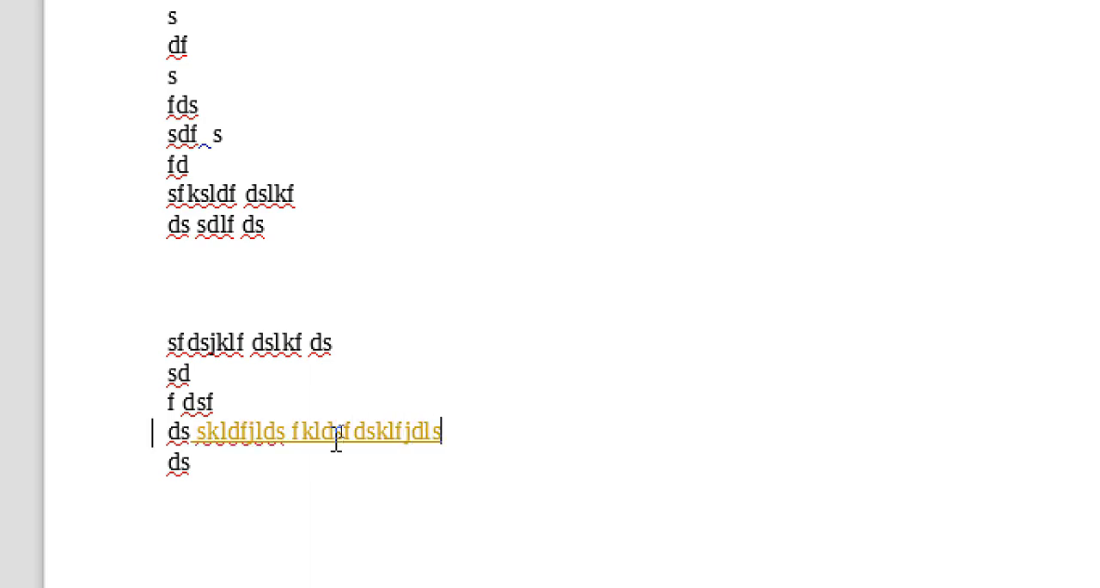
{"action": "key", "text": "Return"}
{"action": "type", "text": "ds"}
{"action": "key", "text": "Return"}
{"action": "type", "text": "fd"}
{"action": "key", "text": "Return"}
{"action": "type", "text": "s"}
{"action": "key", "text": "Return"}
{"action": "type", "text": "fdslkf dslkfdjksf"}
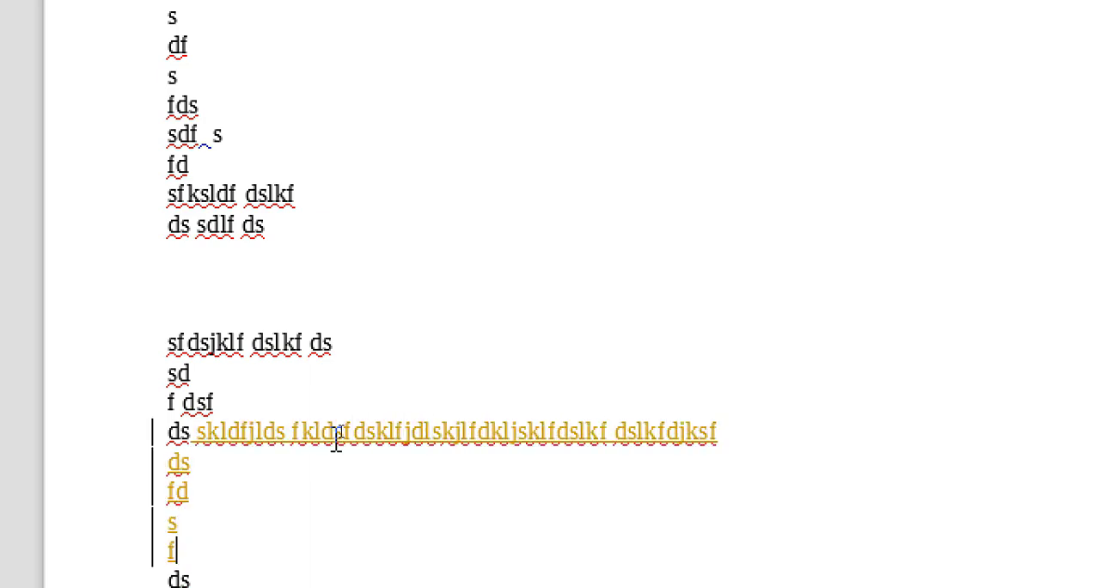
{"action": "key", "text": "Return"}
{"action": "type", "text": "f"}
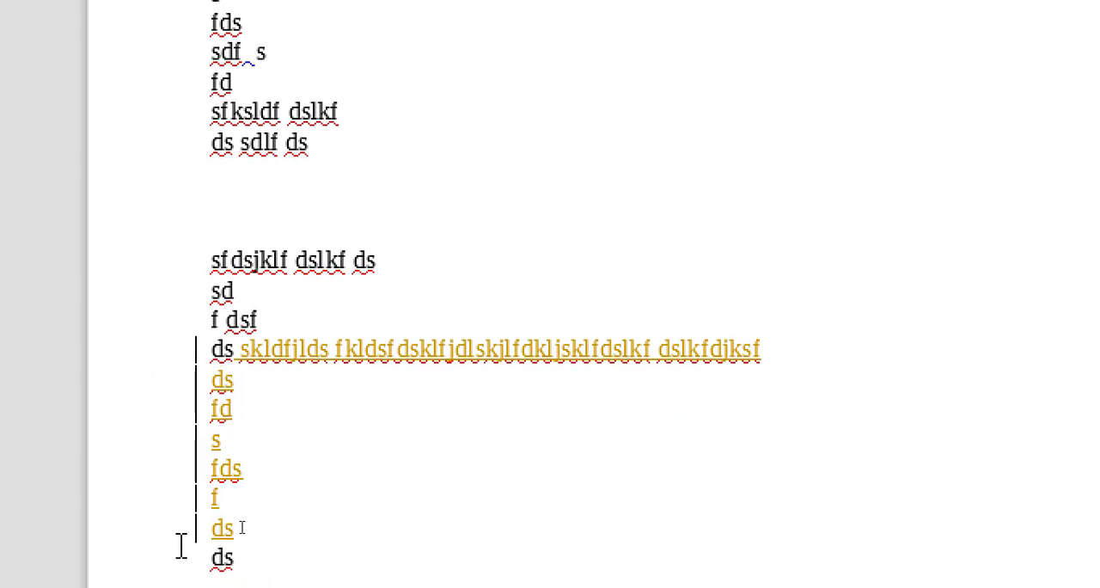
{"action": "mouse_move", "coordinate": [283, 355]}
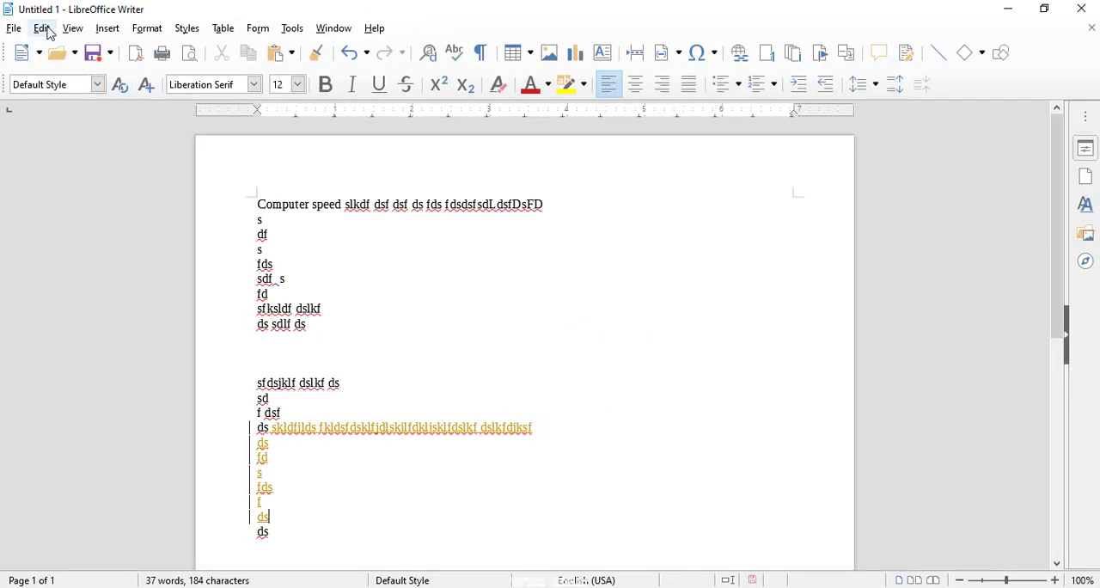
{"action": "left_click", "coordinate": [43, 29]}
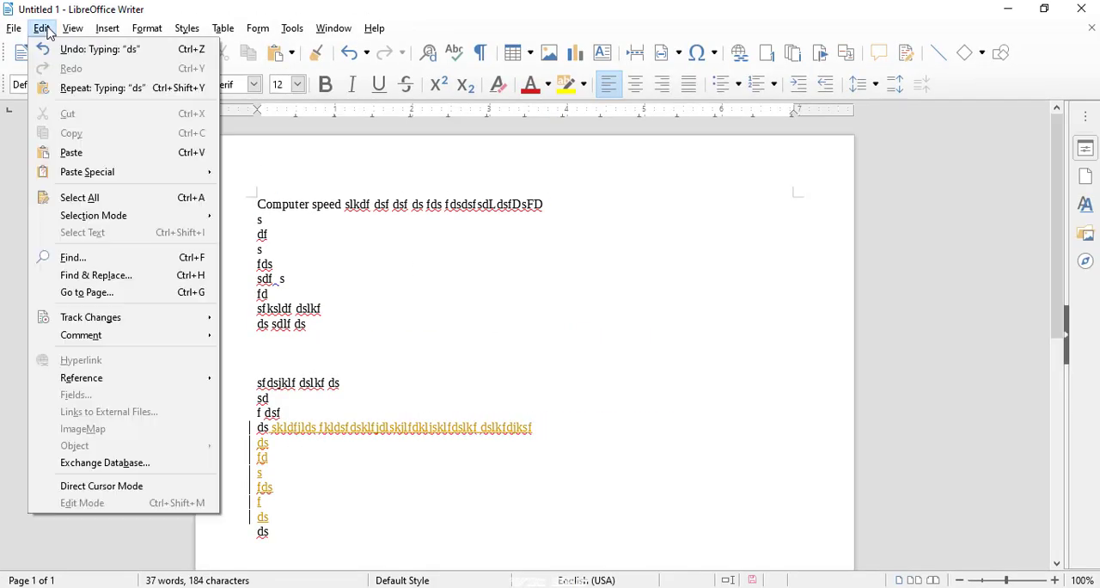
{"action": "mouse_move", "coordinate": [128, 317]}
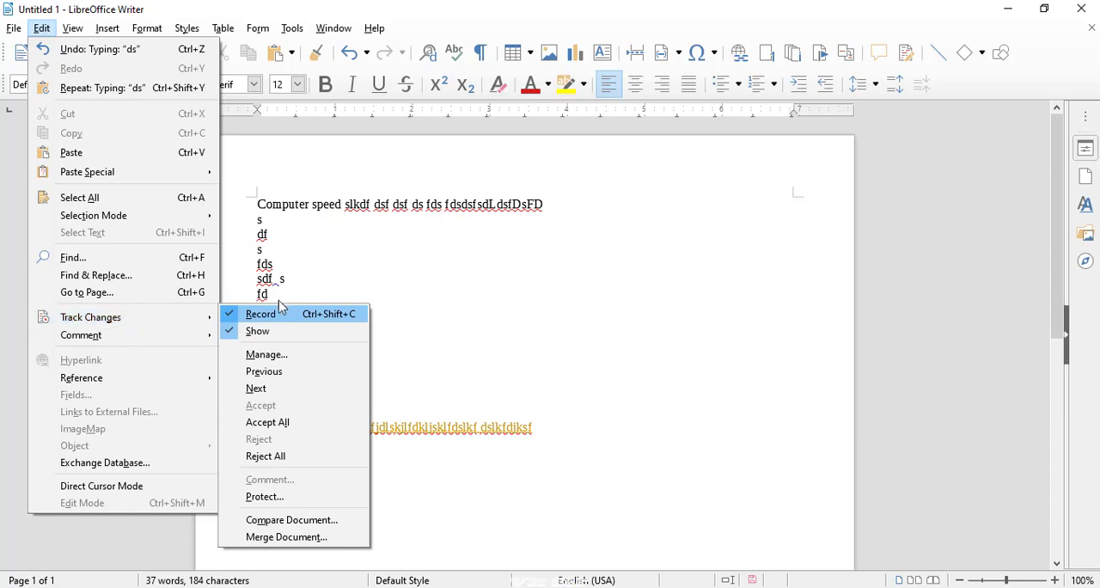
{"action": "left_click", "coordinate": [409, 390]}
- Append "sflksd flksds dflkdssd fdlsf dslkfdslk s" to the tracked "fd" line
{"action": "left_click", "coordinate": [362, 455]}
{"action": "type", "text": "sflksd flksds df"}
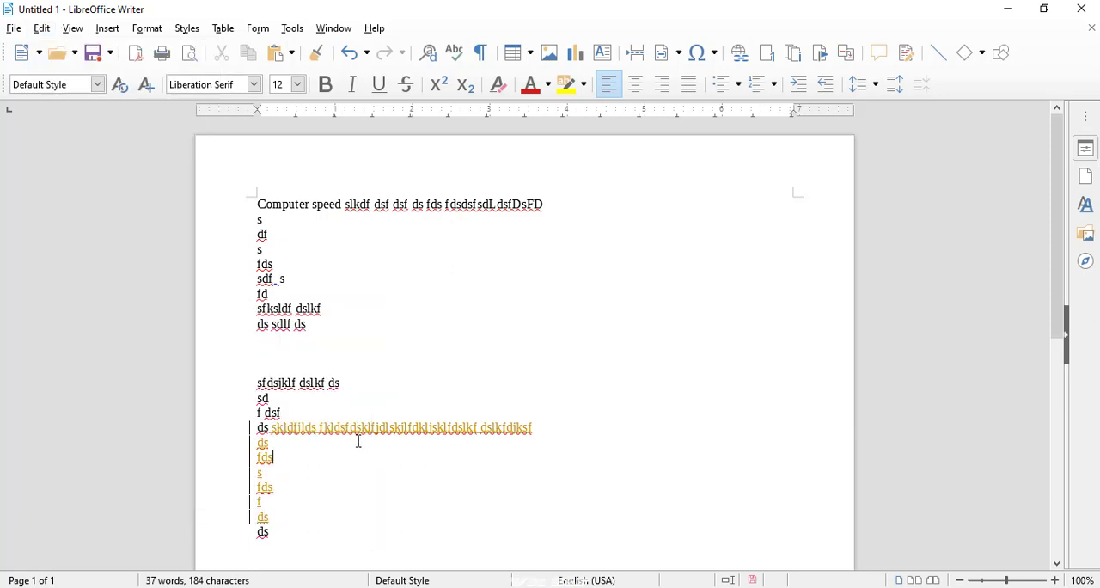
{"action": "type", "text": "lkdssd fdlsf dslkfdslk s"}
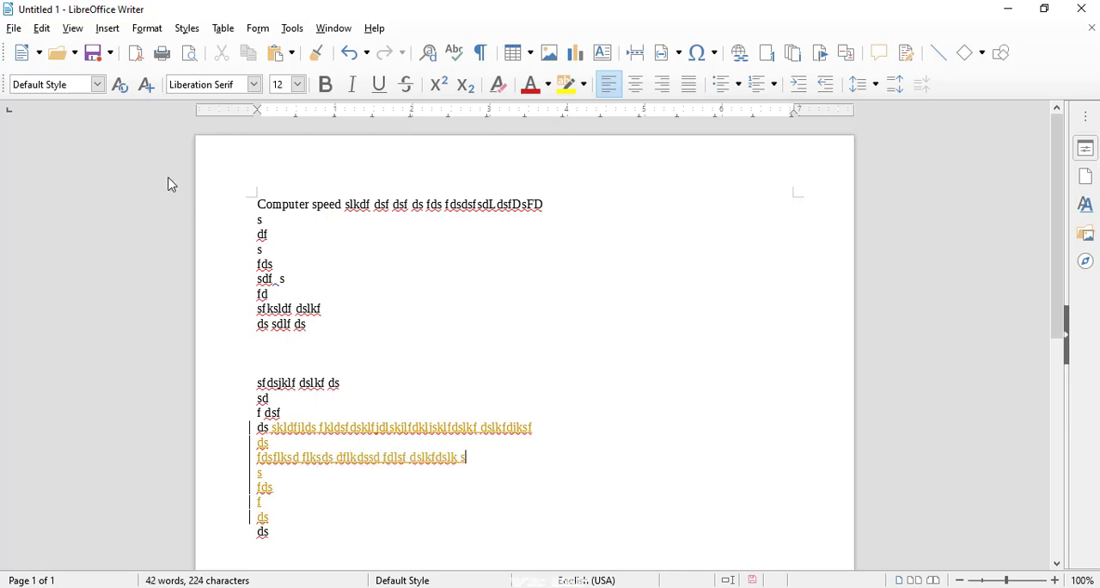
- Examine the Track Changes review options and the author and time details of the tracked insertion
{"action": "left_click", "coordinate": [42, 28]}
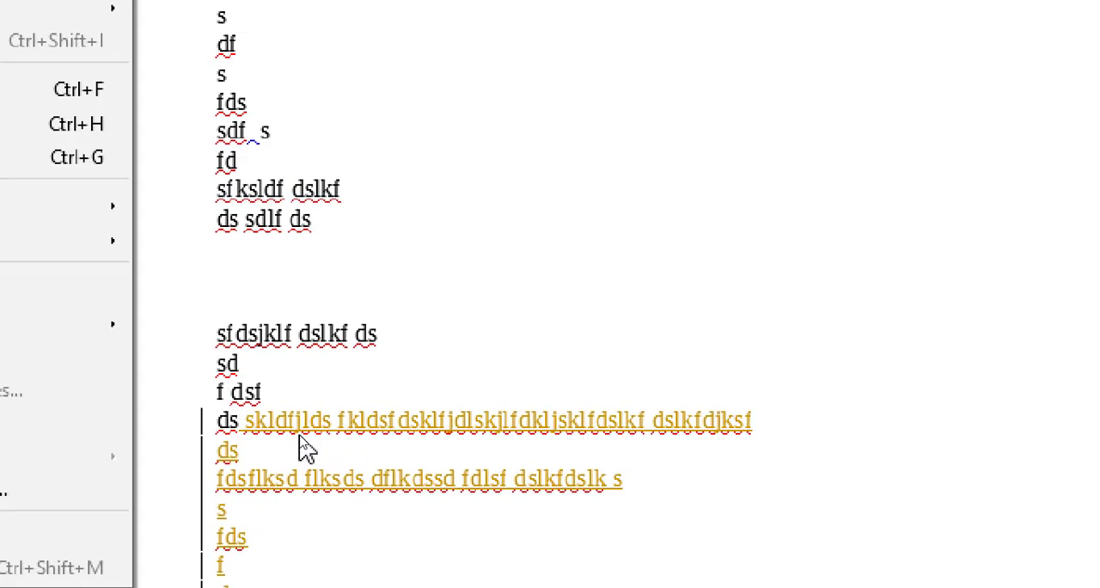
{"action": "left_click", "coordinate": [193, 419]}
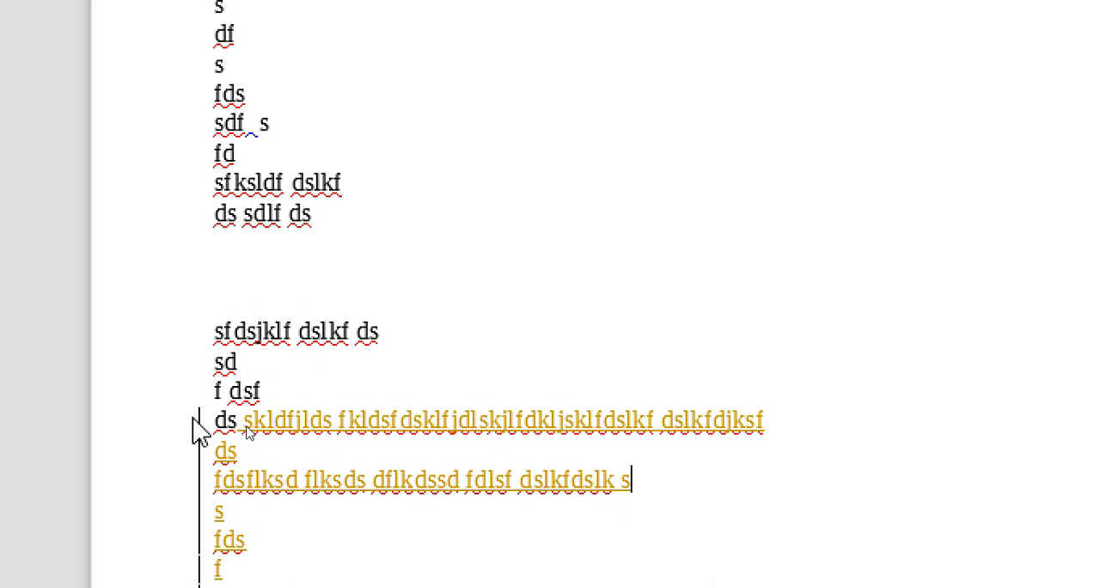
{"action": "mouse_move", "coordinate": [227, 438]}
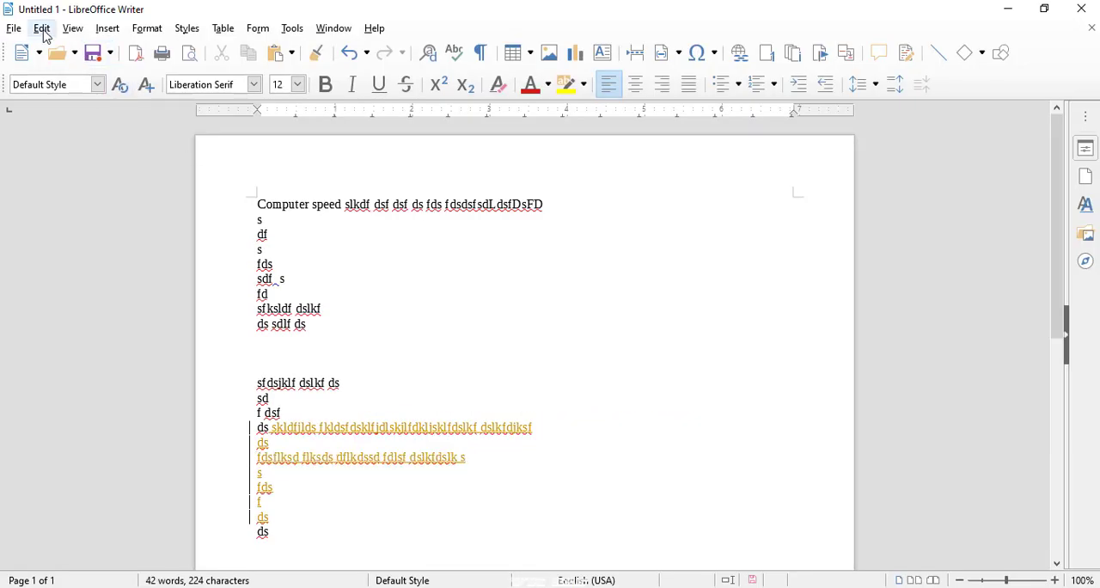
{"action": "left_click", "coordinate": [42, 29]}
{"action": "mouse_move", "coordinate": [120, 322]}
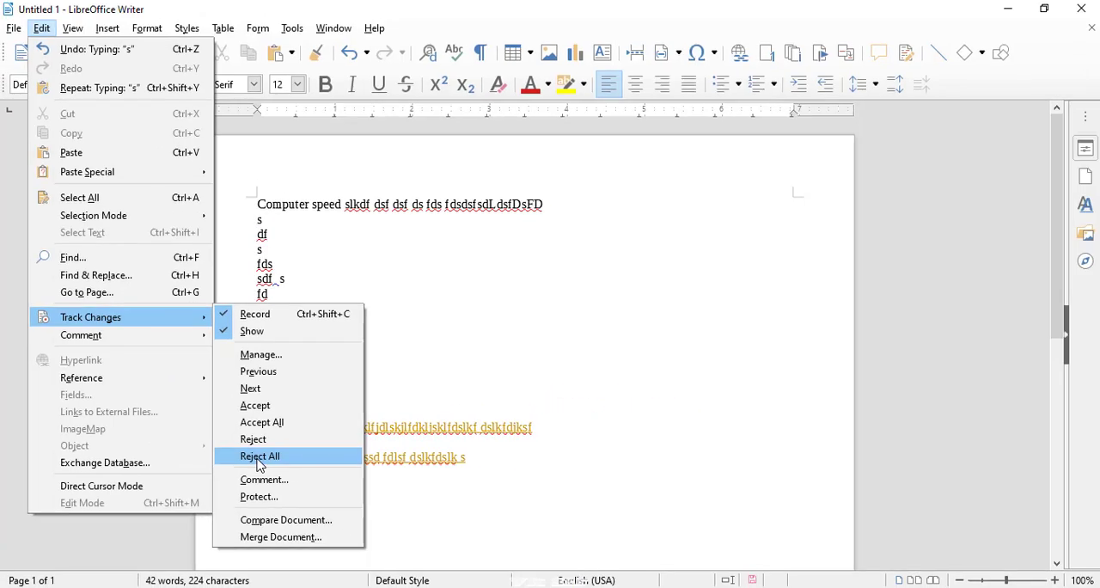
{"action": "left_click", "coordinate": [542, 398]}
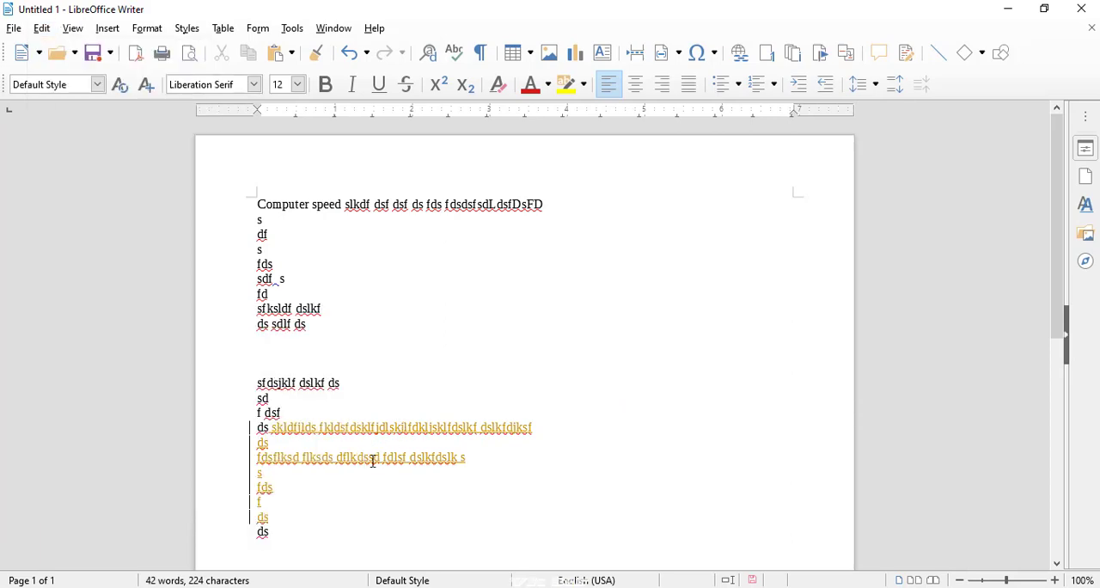
{"action": "mouse_move", "coordinate": [366, 459]}
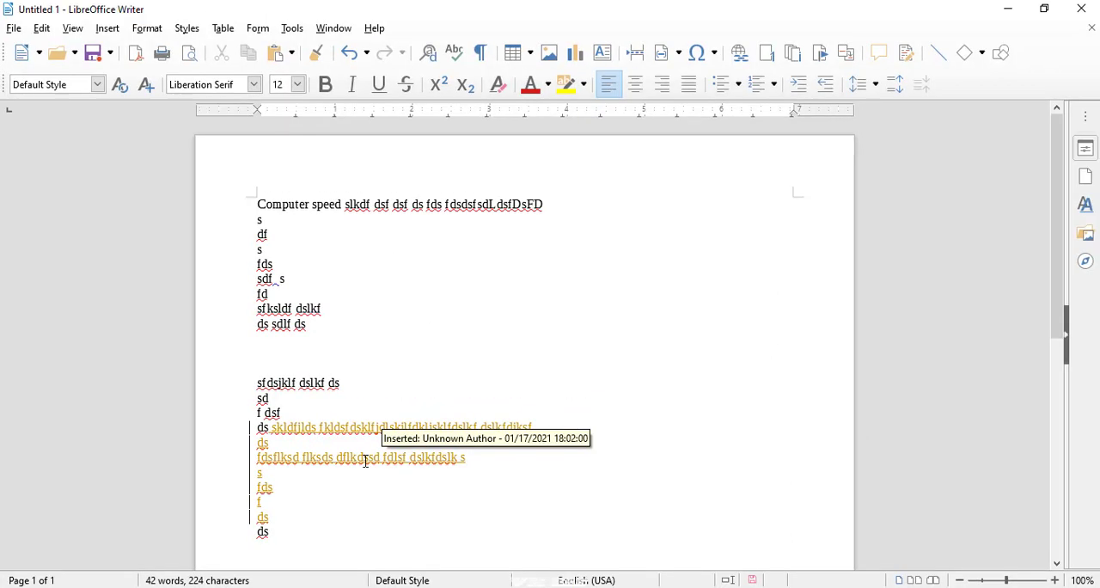
- Reject all tracked changes in the document
{"action": "left_click", "coordinate": [41, 27]}
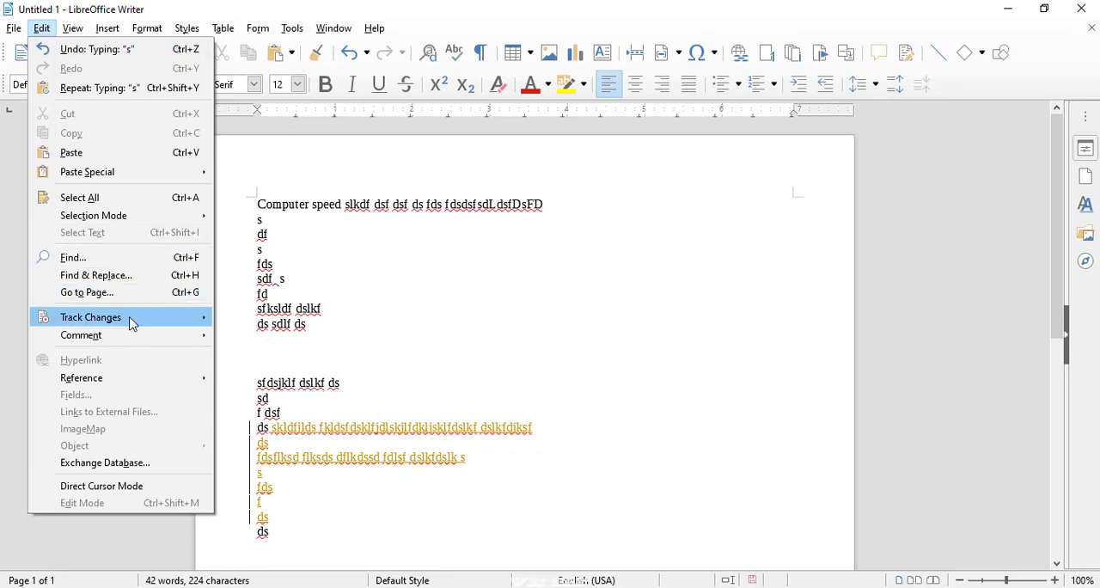
{"action": "mouse_move", "coordinate": [133, 324]}
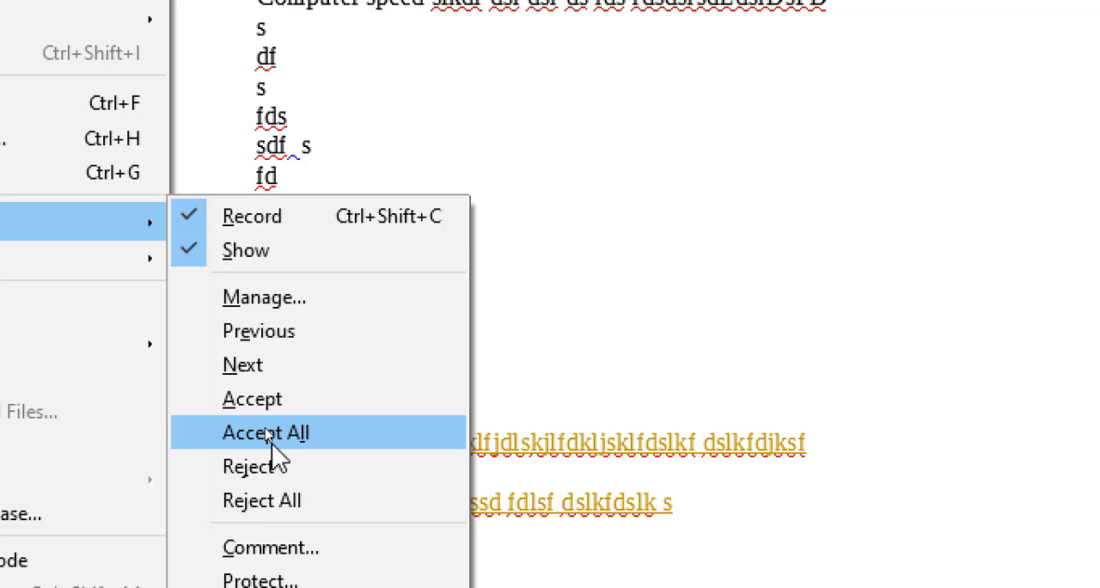
{"action": "left_click", "coordinate": [252, 513]}
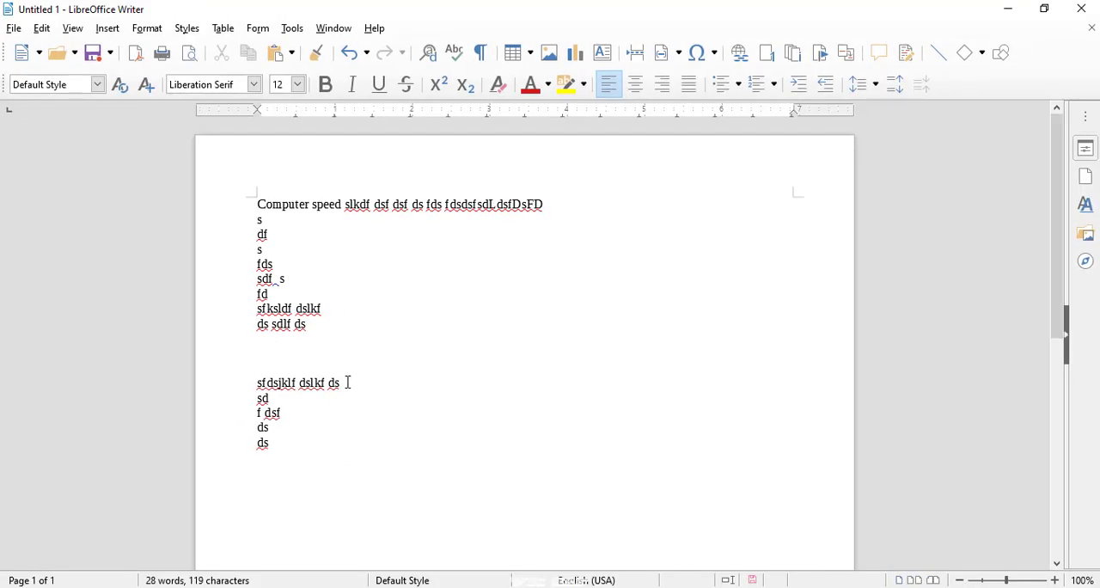
- Append " slkfjdslf dlskf jdklsf" to the "ds" line below "f dsf", then add the lines "ds", "lf", "lds" and "fldslf" as tracked insertions
{"action": "type", "text": "slkfjdslf dslkf jdklsf"}
{"action": "key", "text": "Return"}
{"action": "type", "text": "ds"}
{"action": "key", "text": "Return"}
{"action": "type", "text": "lf lds f"}
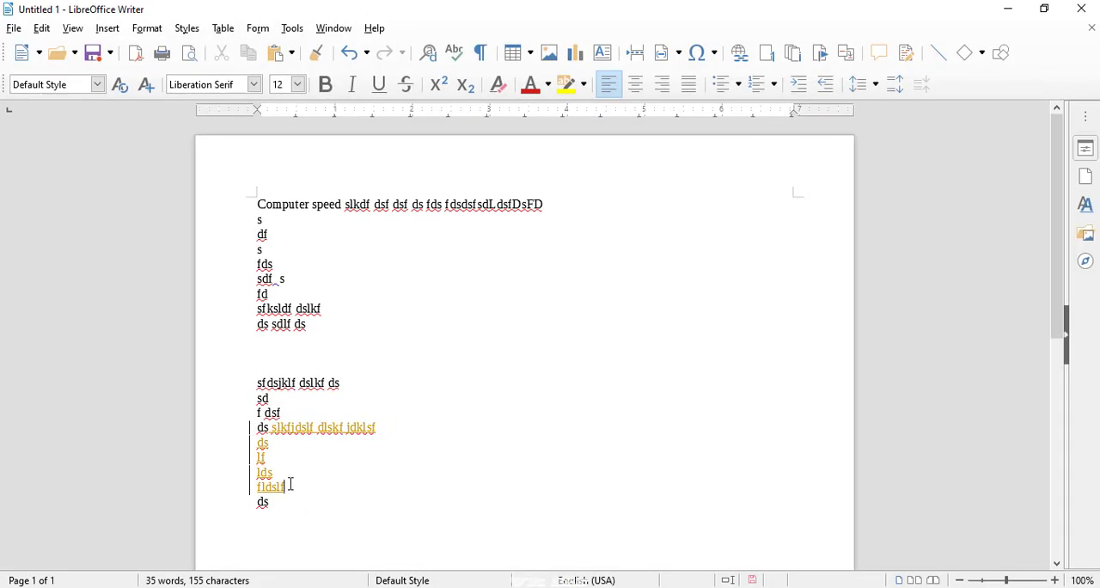
- Select the inserted lines from "ds" to "fldslf" and reject all tracked changes
{"action": "left_click_drag", "start_coordinate": [290, 484], "coordinate": [263, 439]}
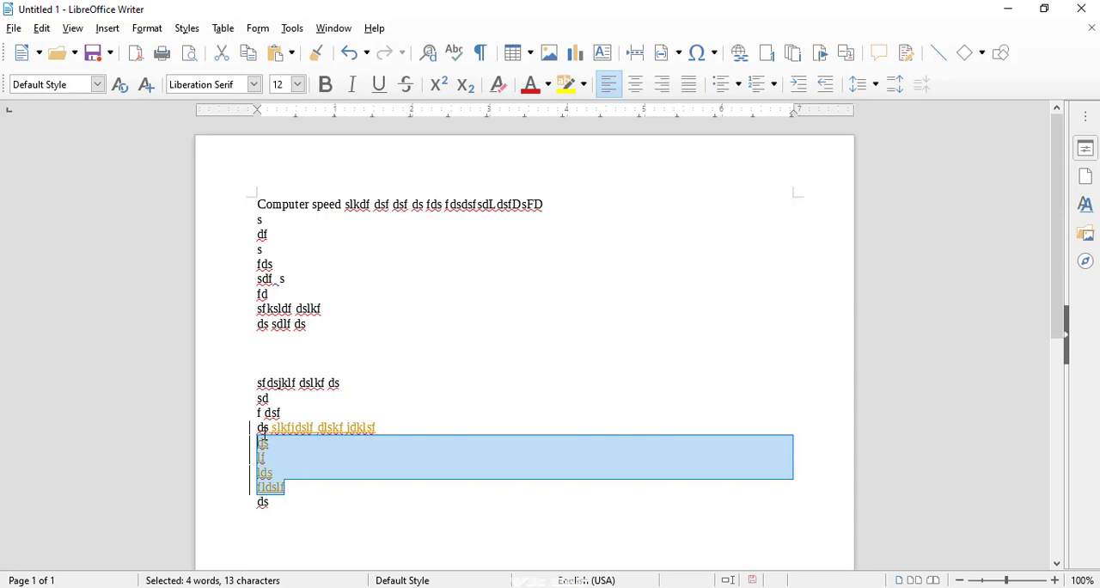
{"action": "left_click", "coordinate": [41, 29]}
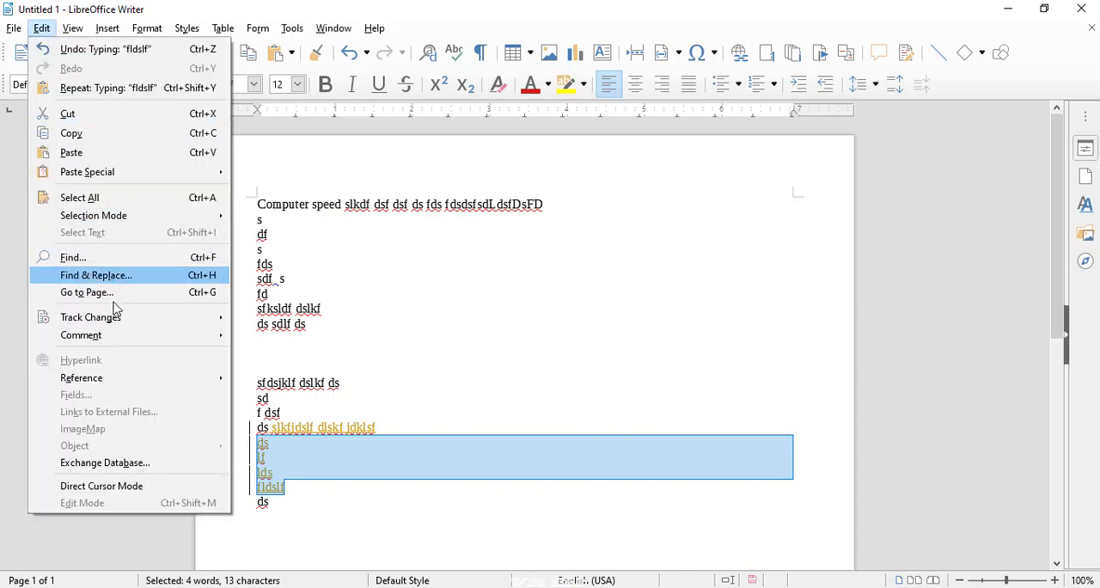
{"action": "mouse_move", "coordinate": [136, 327]}
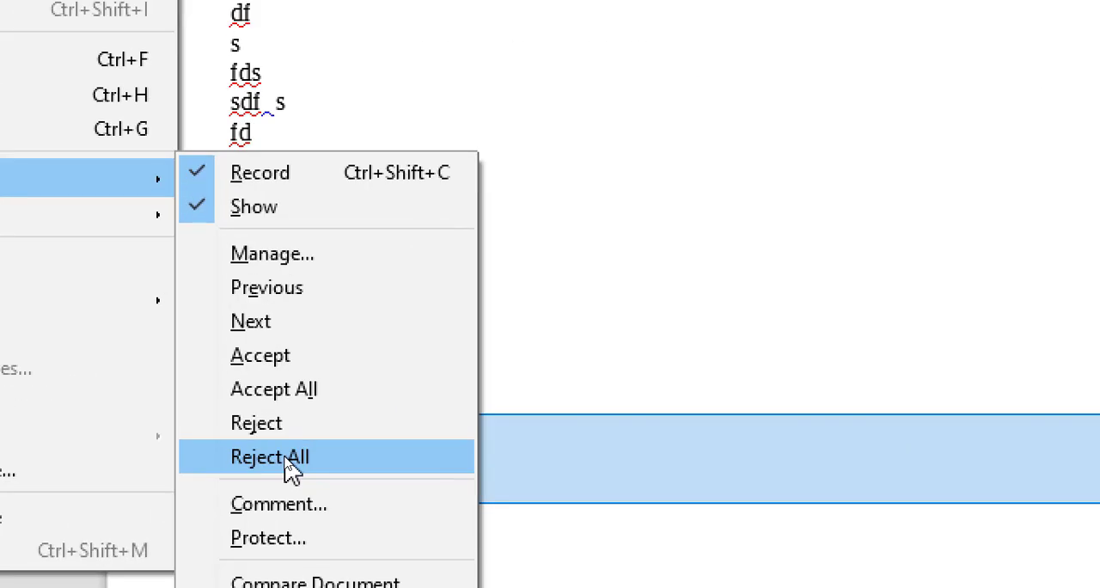
{"action": "left_click", "coordinate": [290, 464]}
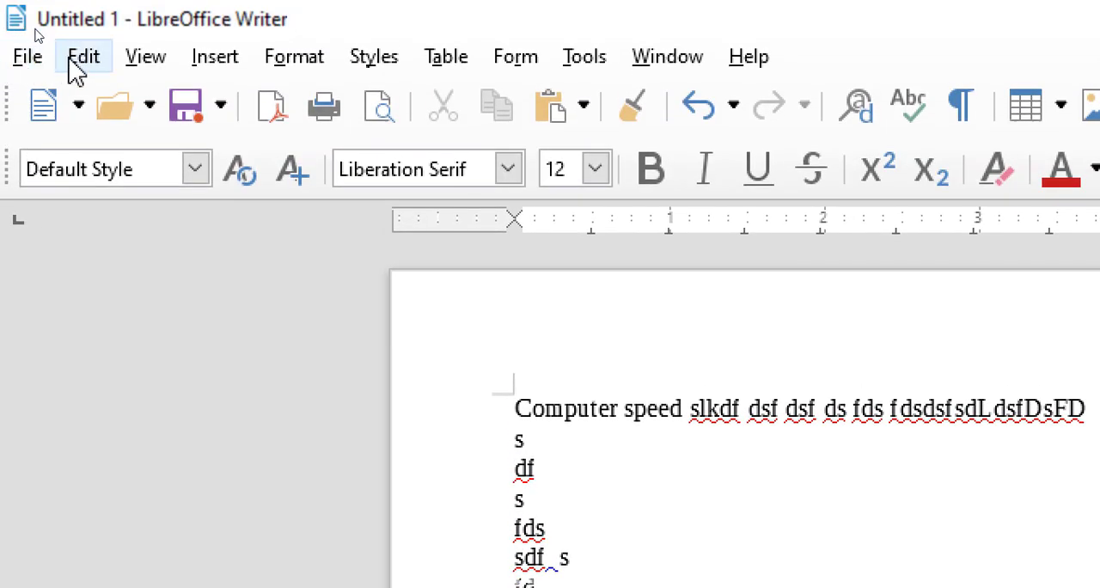
- Turn off recording of tracked changes for the document
{"action": "left_click", "coordinate": [71, 63]}
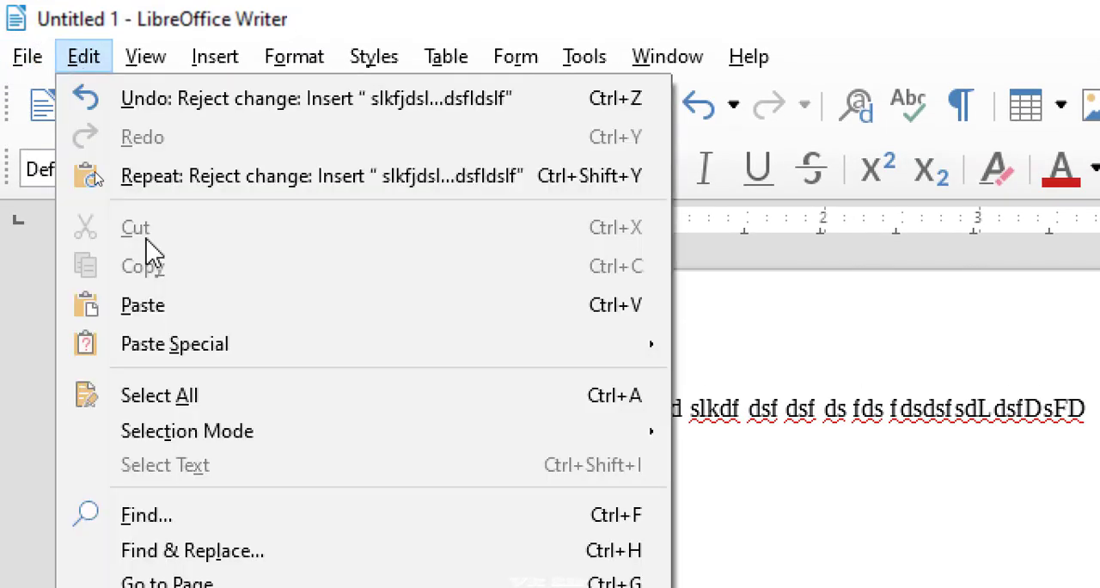
{"action": "mouse_move", "coordinate": [232, 558]}
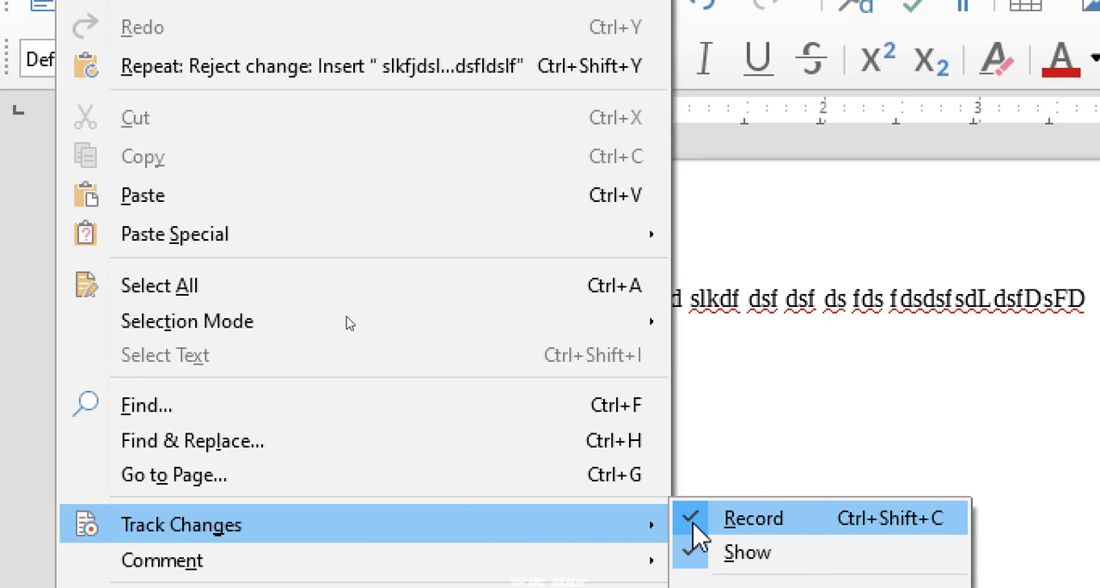
{"action": "left_click", "coordinate": [694, 518]}
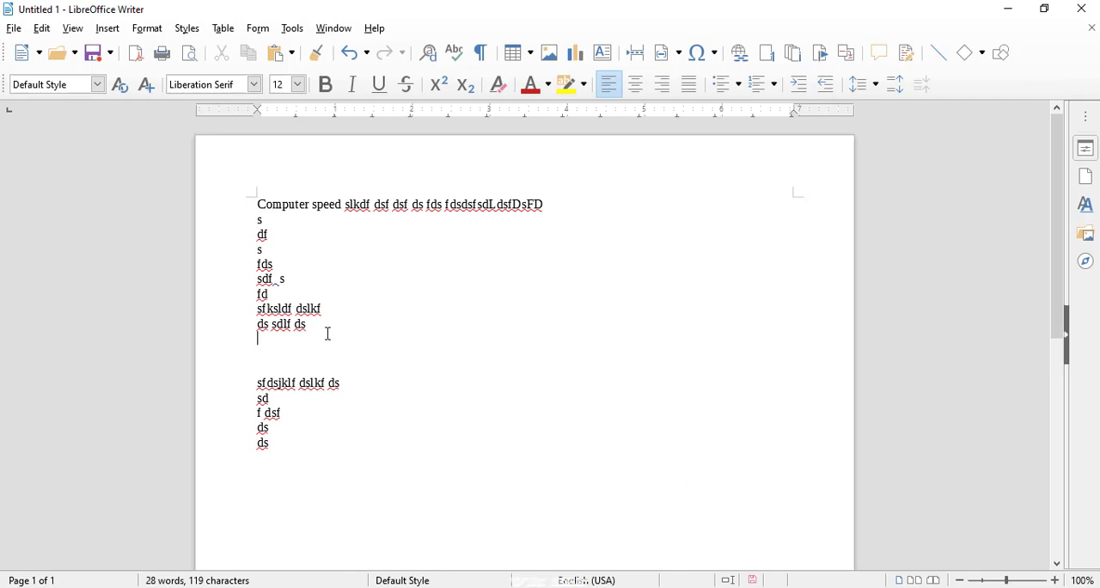
- Below "ds sdlf ds", enter "ioefuewoiofsud ofd sif idsfds", short filler lines from "sd" to "dfs", and a final line "ef sdfkldsfjksdfl dskl" as untracked text
{"action": "type", "text": "fuewoiofsud ofd sif idsfds"}
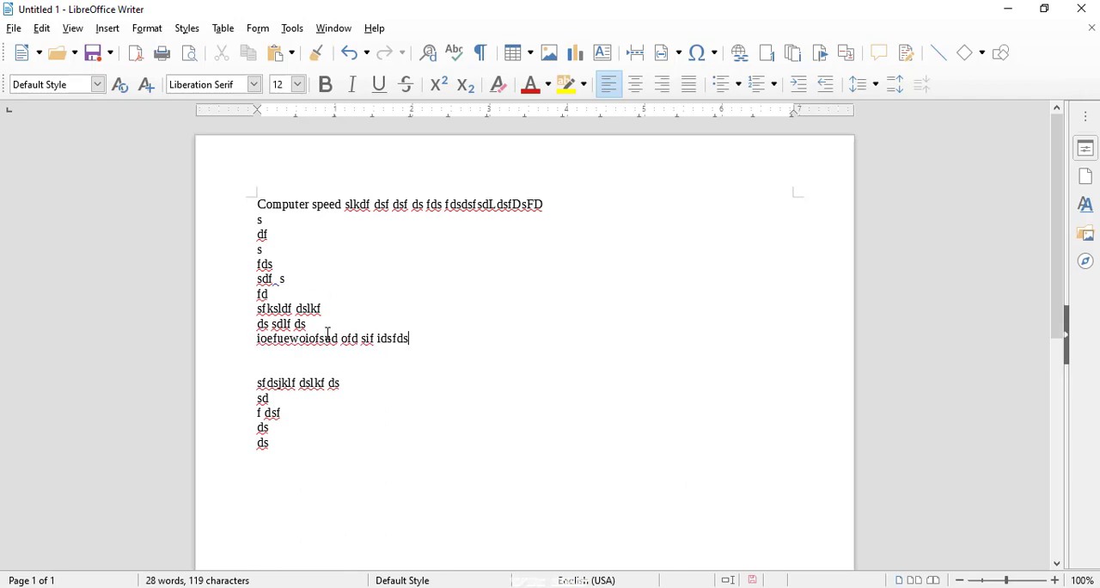
{"action": "type", "text": " sd fds f ds fds f ds  s dfs "}
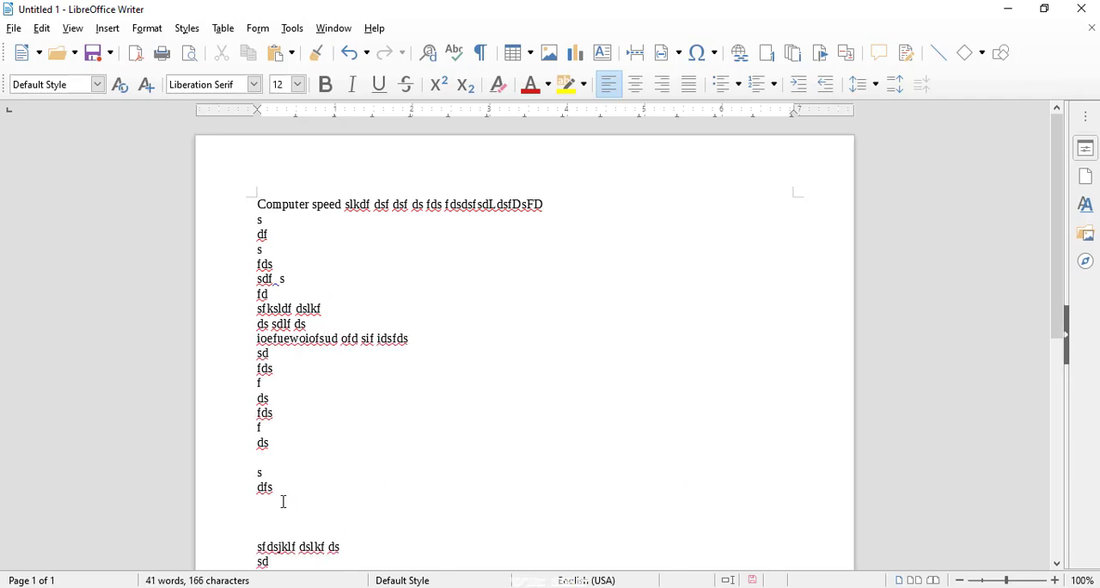
{"action": "type", "text": "ef sdfkldsfjksdfl dskl"}
- Turn recording of tracked changes back on
{"action": "left_click", "coordinate": [41, 28]}
{"action": "mouse_move", "coordinate": [119, 317]}
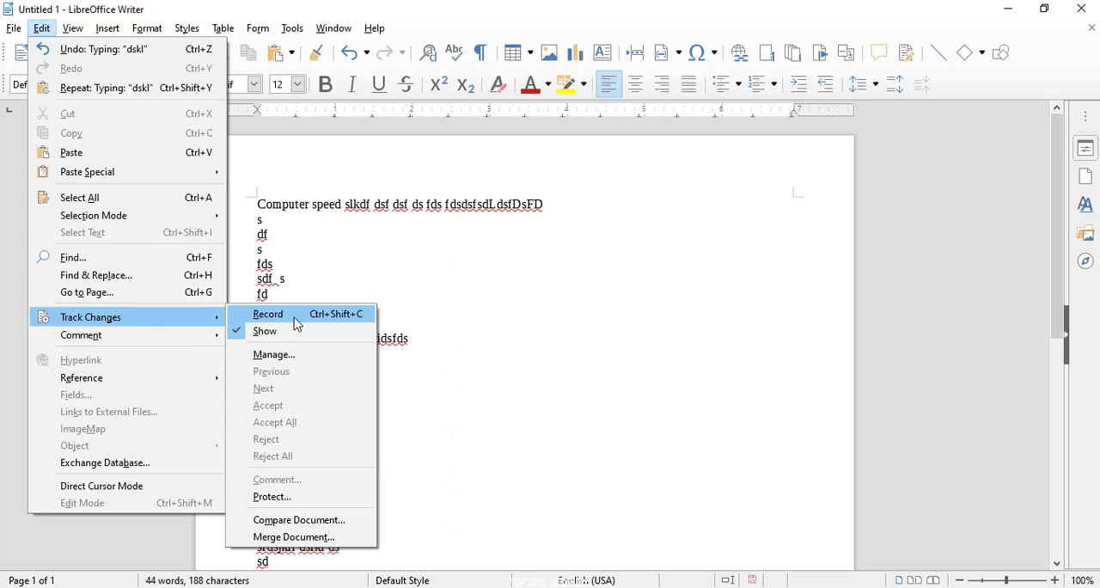
{"action": "left_click", "coordinate": [248, 322]}
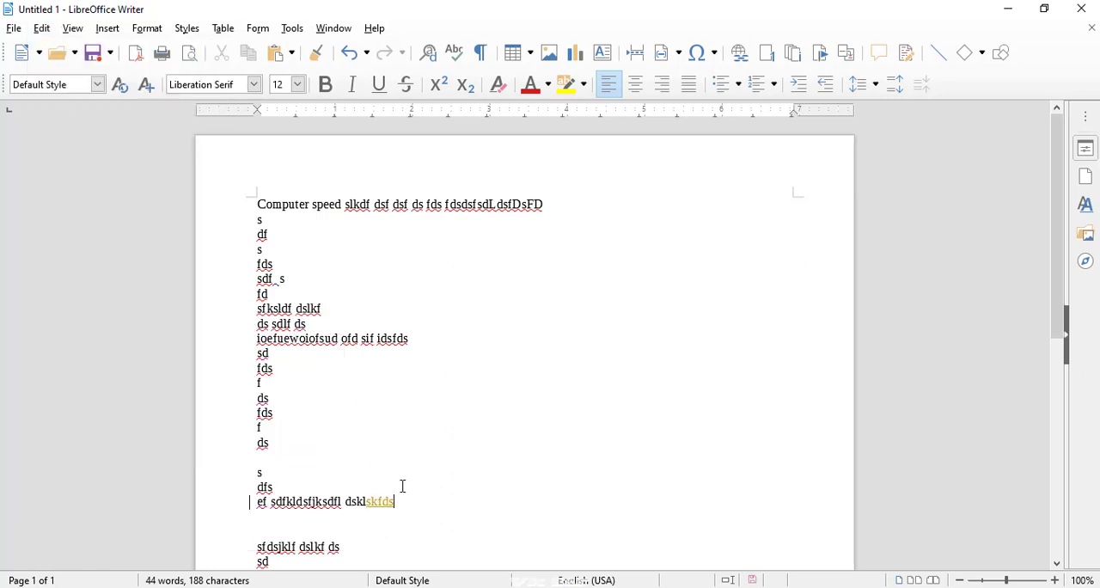
- Append "skfdsfd" to the "ef sdfkldsfjksdfl dskl" line, then add the lines "s", "fs", "df", "ds" and "f" as tracked insertions
{"action": "type", "text": "fd"}
{"action": "key", "text": "Return"}
{"action": "type", "text": "s fs df ds"}
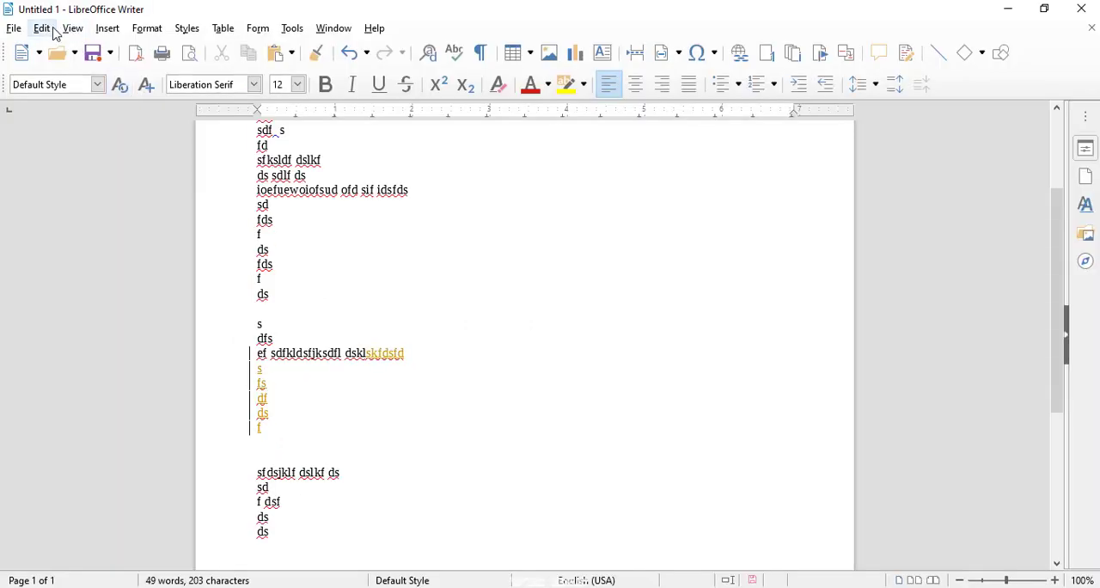
- Examine the action, author and date of the tracked insertion in Manage Changes, and close the dialog
{"action": "left_click", "coordinate": [51, 30]}
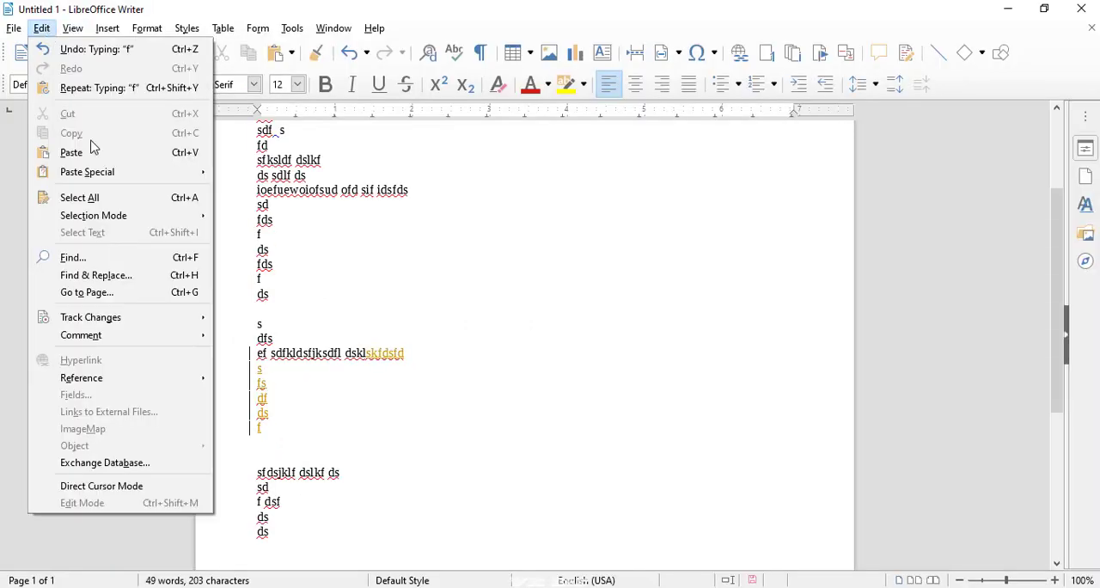
{"action": "mouse_move", "coordinate": [111, 318]}
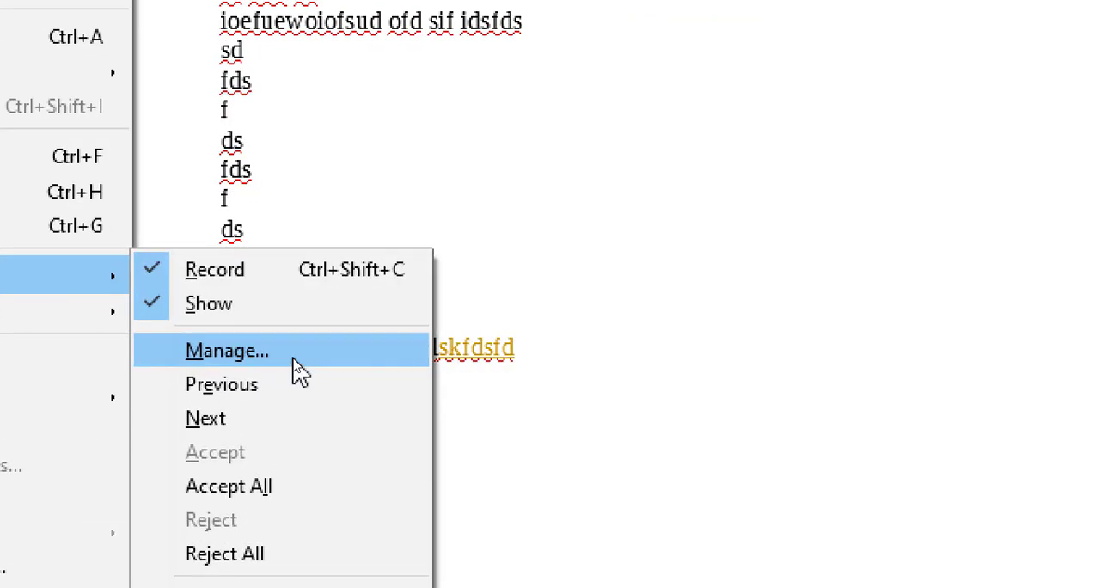
{"action": "left_click", "coordinate": [298, 369]}
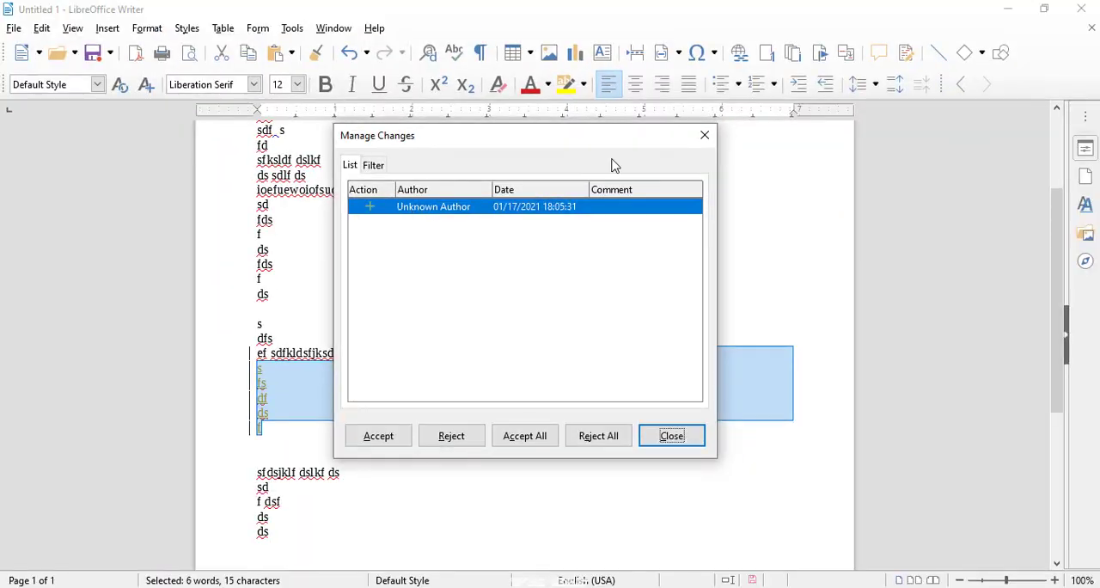
{"action": "left_click", "coordinate": [703, 136]}
- Attach a comment to the text "sfksldf dslkf" with the lines "Sdlkfjdslfjds", "Sd", "Fd", "Sf" and "ds"
{"action": "left_click_drag", "start_coordinate": [361, 164], "coordinate": [251, 163]}
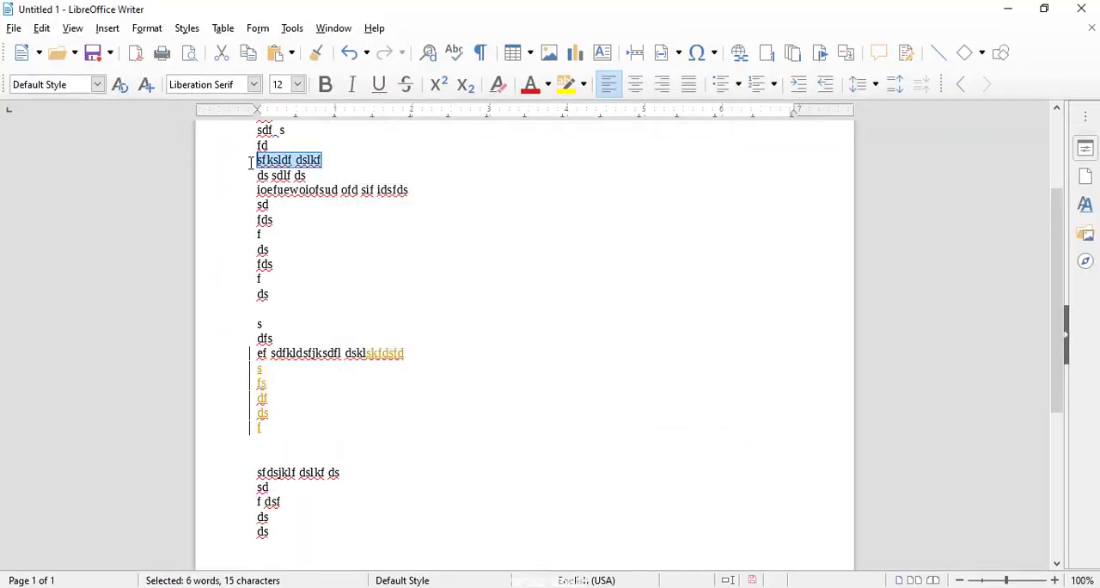
{"action": "left_click", "coordinate": [311, 246]}
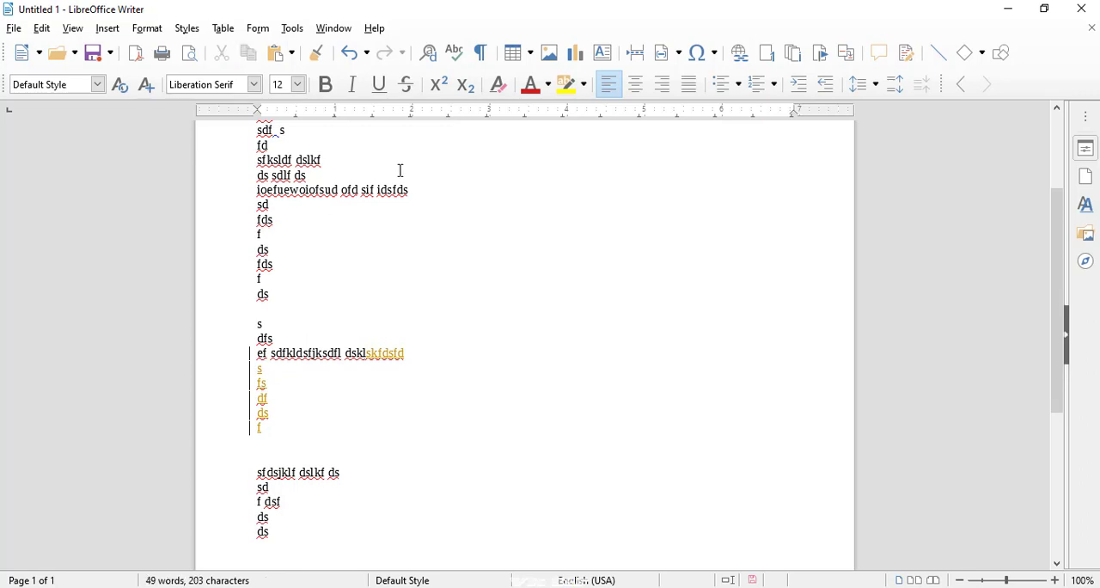
{"action": "left_click_drag", "start_coordinate": [329, 161], "coordinate": [257, 160]}
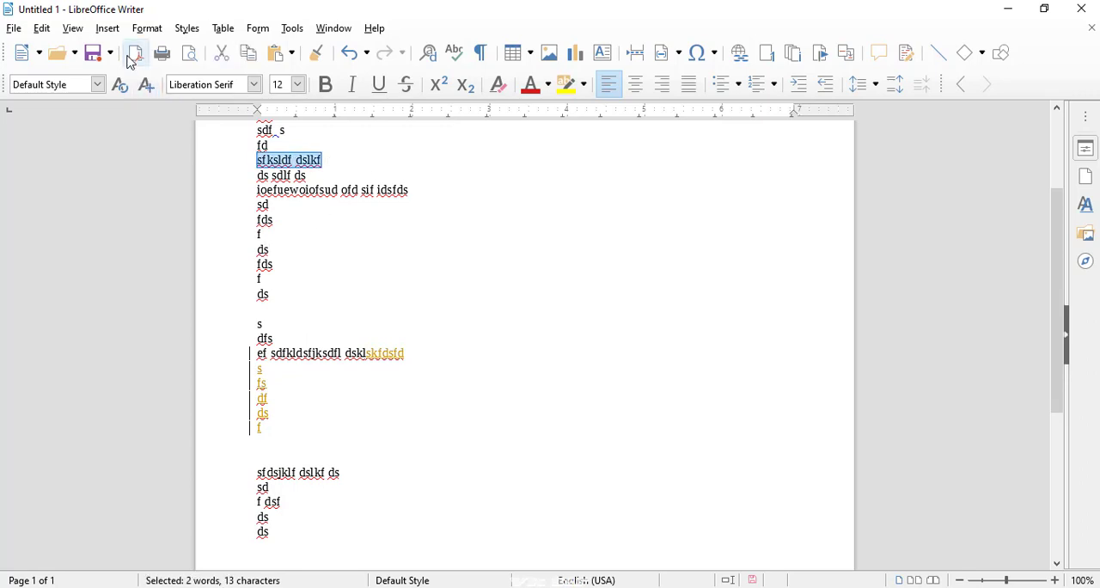
{"action": "left_click", "coordinate": [107, 28]}
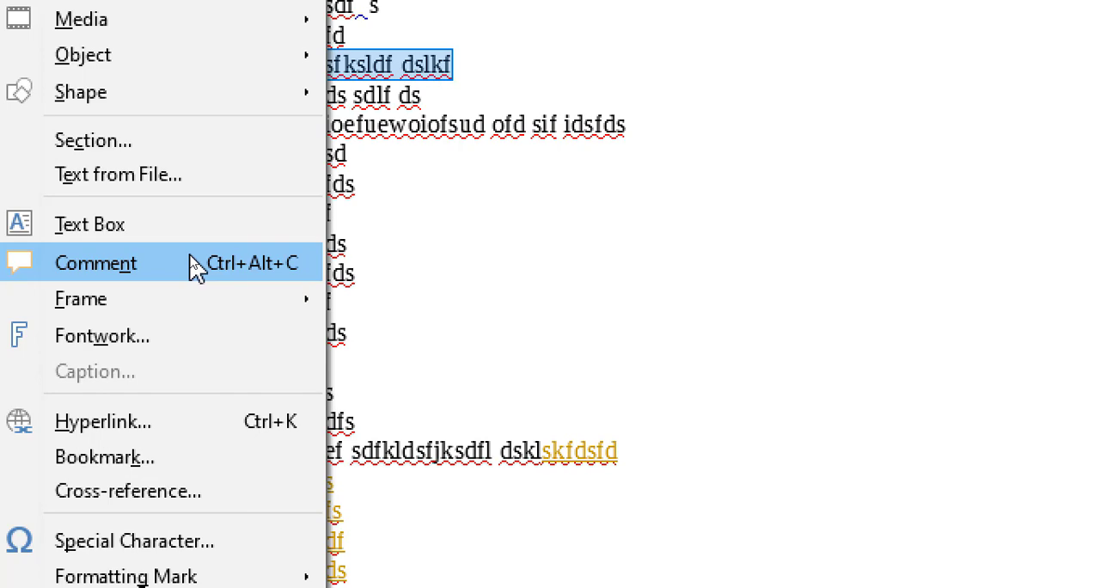
{"action": "left_click", "coordinate": [197, 263]}
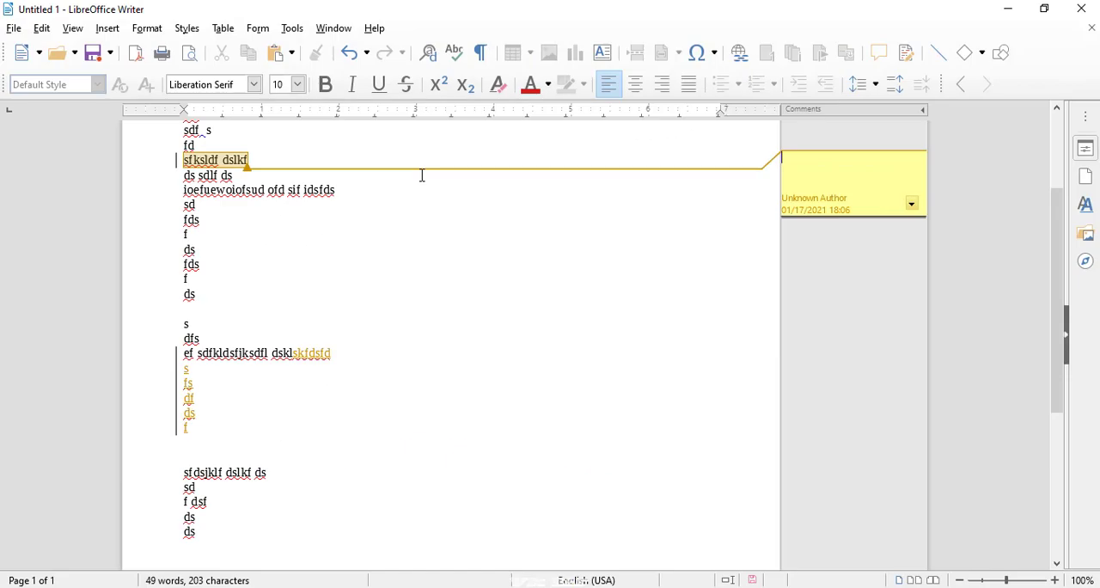
{"action": "type", "text": "sdlkfjdslfjds sd fd sf ds"}
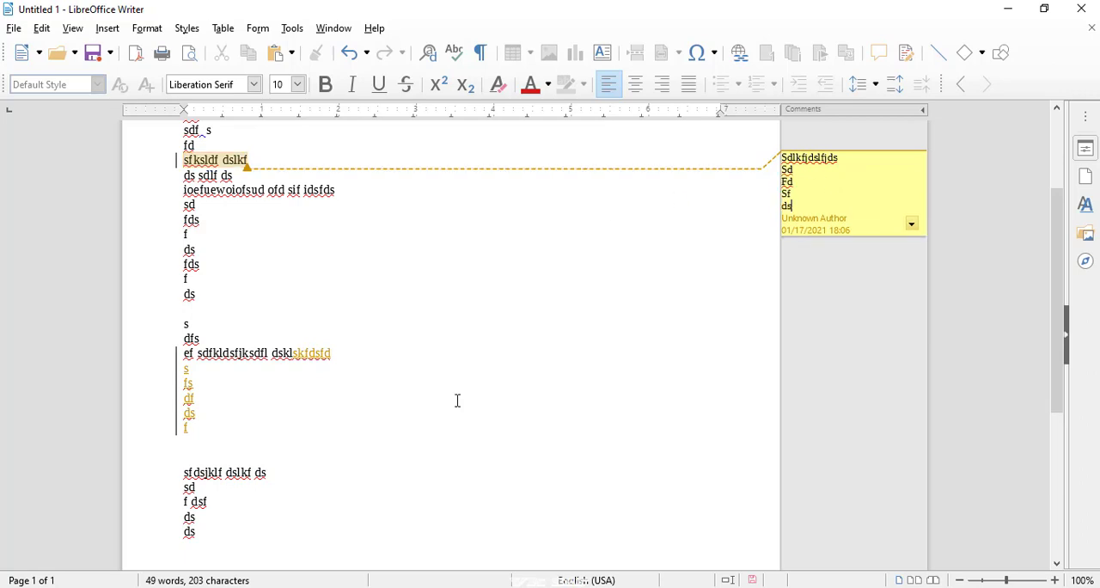
- Attach an empty comment to the "sfdsjklf dslkf ds" line together with the blank line above it
{"action": "left_click_drag", "start_coordinate": [280, 472], "coordinate": [180, 456]}
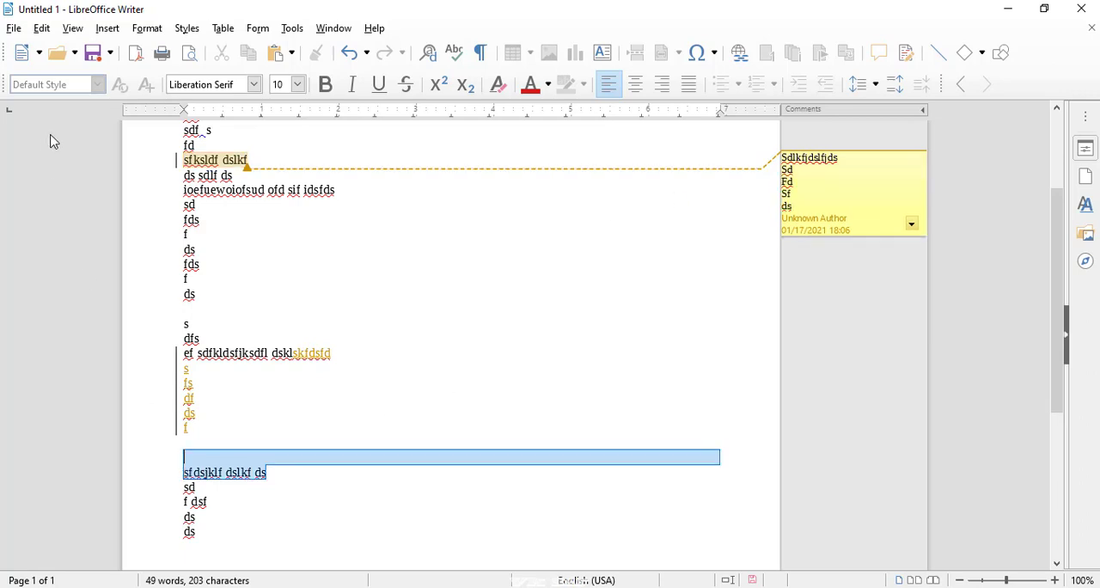
{"action": "left_click", "coordinate": [40, 29]}
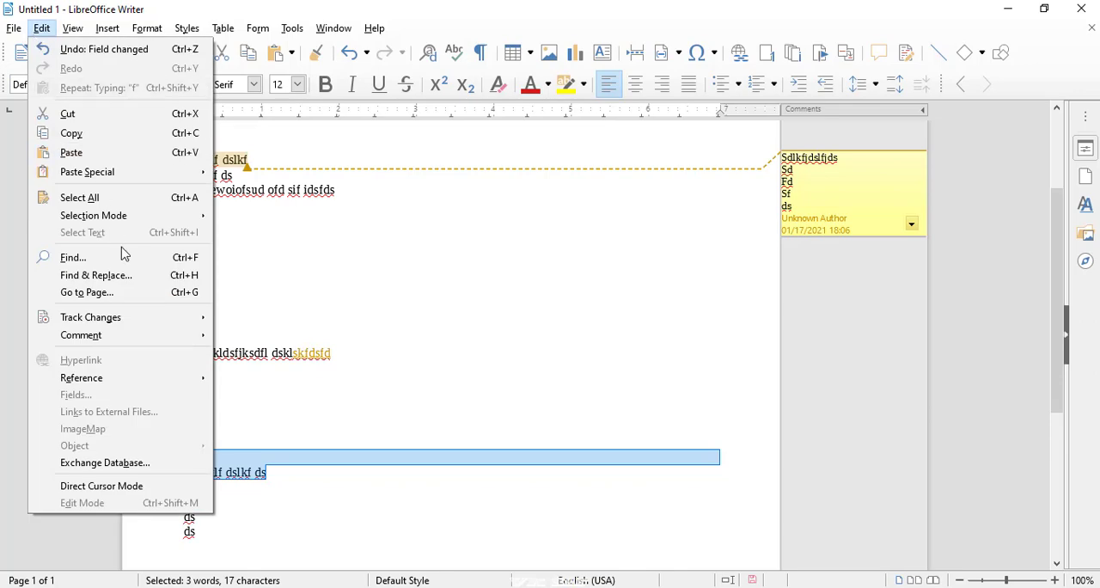
{"action": "key", "text": "Escape"}
{"action": "left_click", "coordinate": [108, 31]}
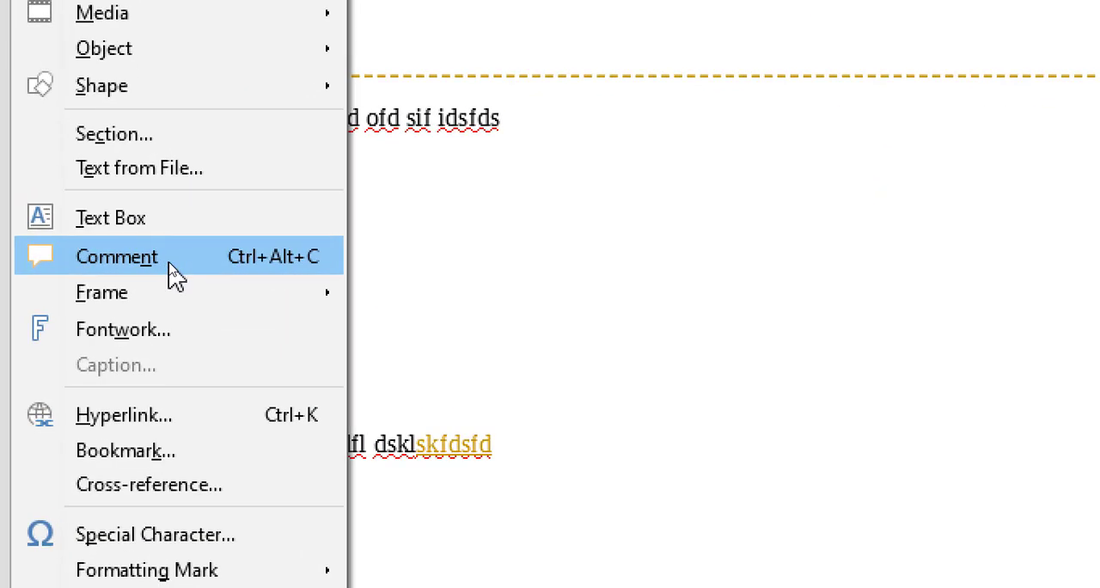
{"action": "left_click", "coordinate": [172, 258]}
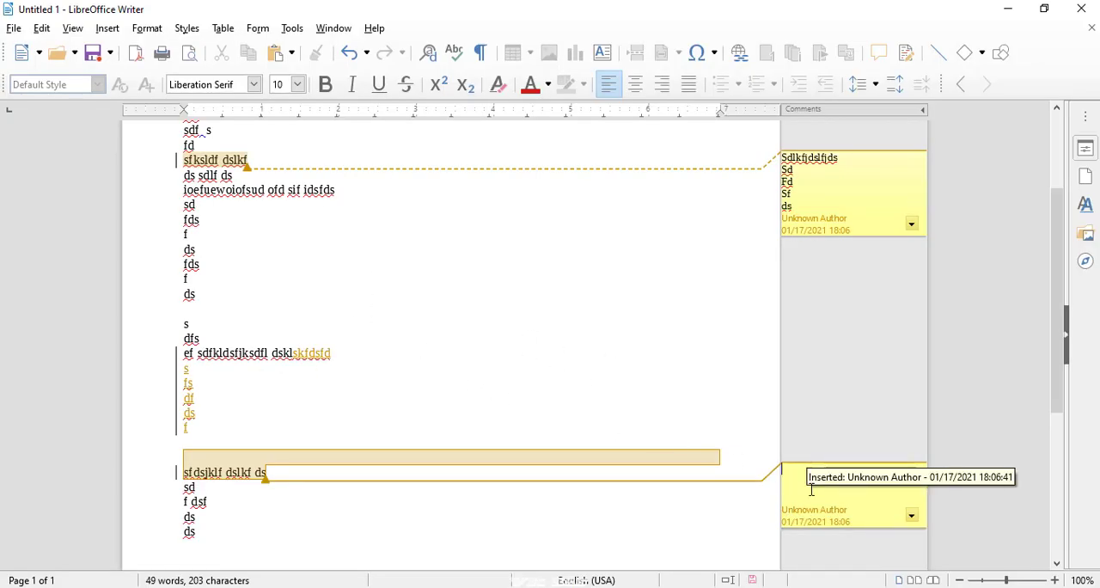
- In Manage Changes, reject the insertion of the empty comment timed 18:06:41 and select the text insertion timed 18:05:31
{"action": "left_click", "coordinate": [41, 29]}
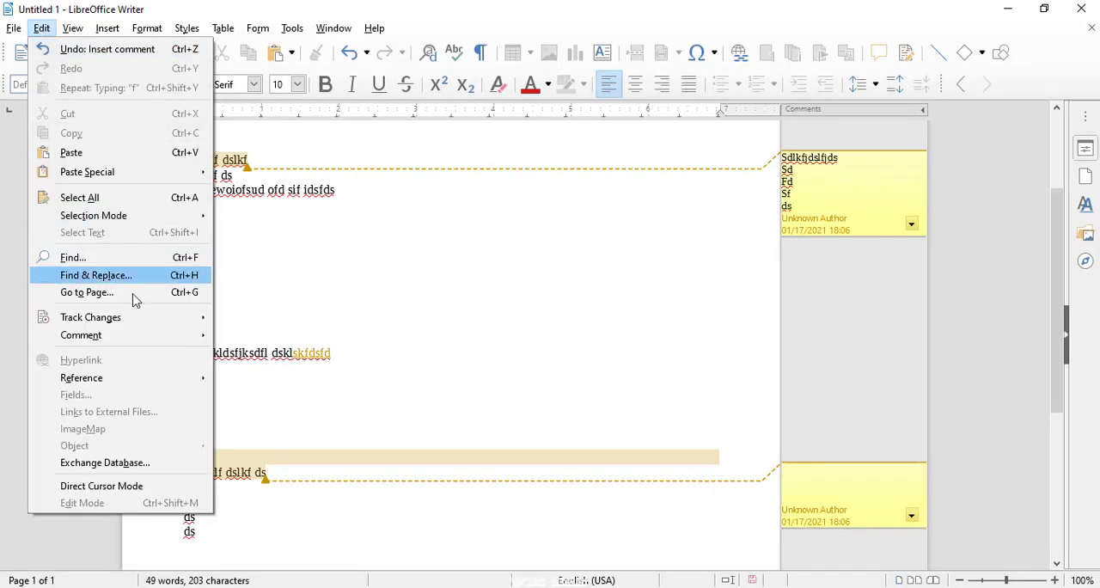
{"action": "mouse_move", "coordinate": [150, 324]}
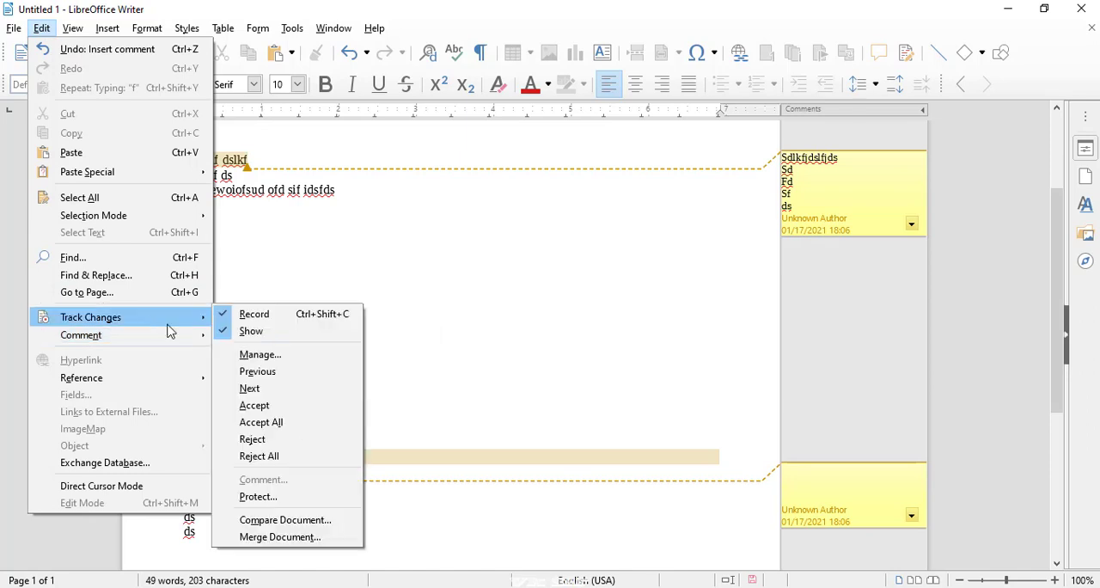
{"action": "left_click", "coordinate": [261, 354]}
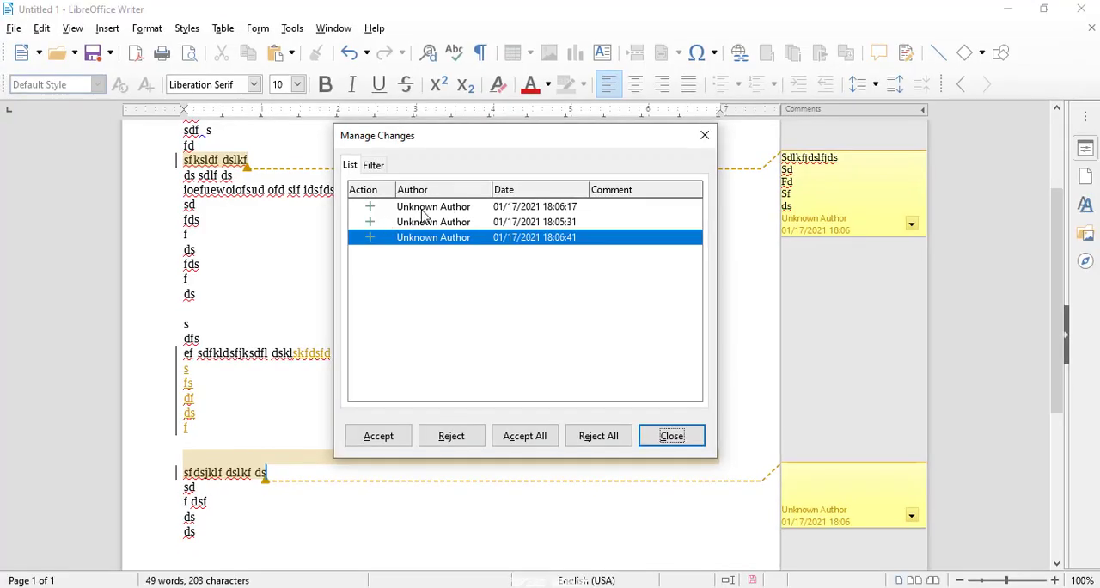
{"action": "left_click", "coordinate": [415, 210]}
{"action": "left_click", "coordinate": [257, 163]}
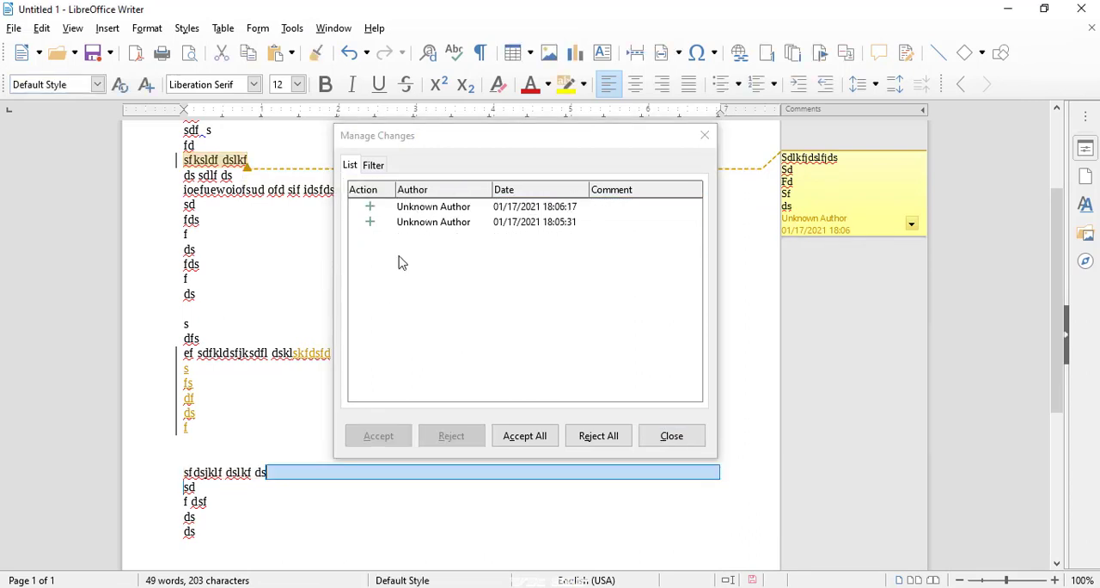
{"action": "left_click", "coordinate": [409, 225]}
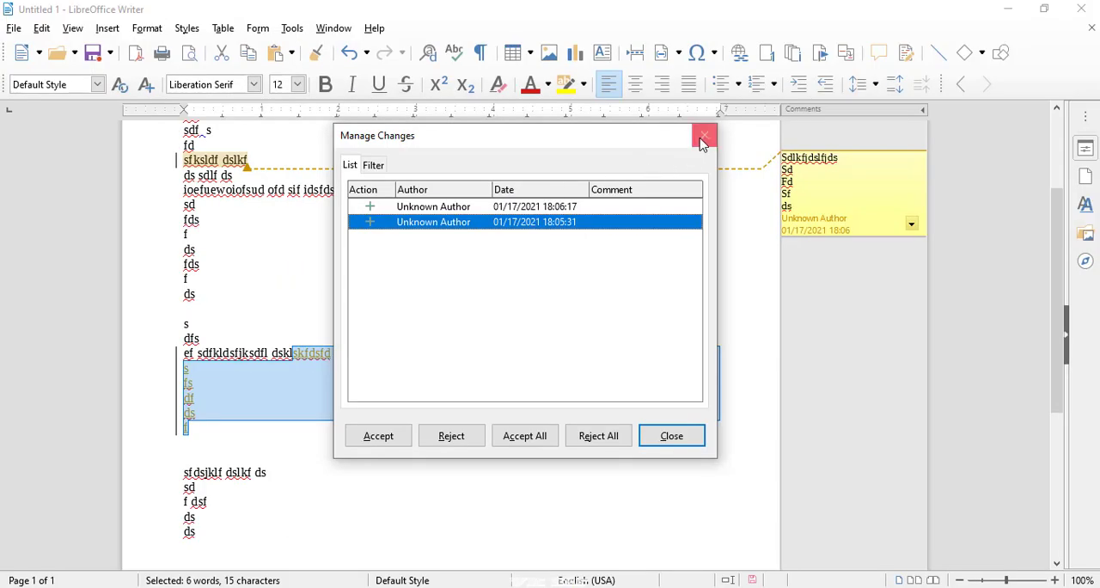
- Close the Manage Changes dialog and go to the next tracked change in the document
{"action": "left_click", "coordinate": [704, 135]}
{"action": "left_click", "coordinate": [43, 28]}
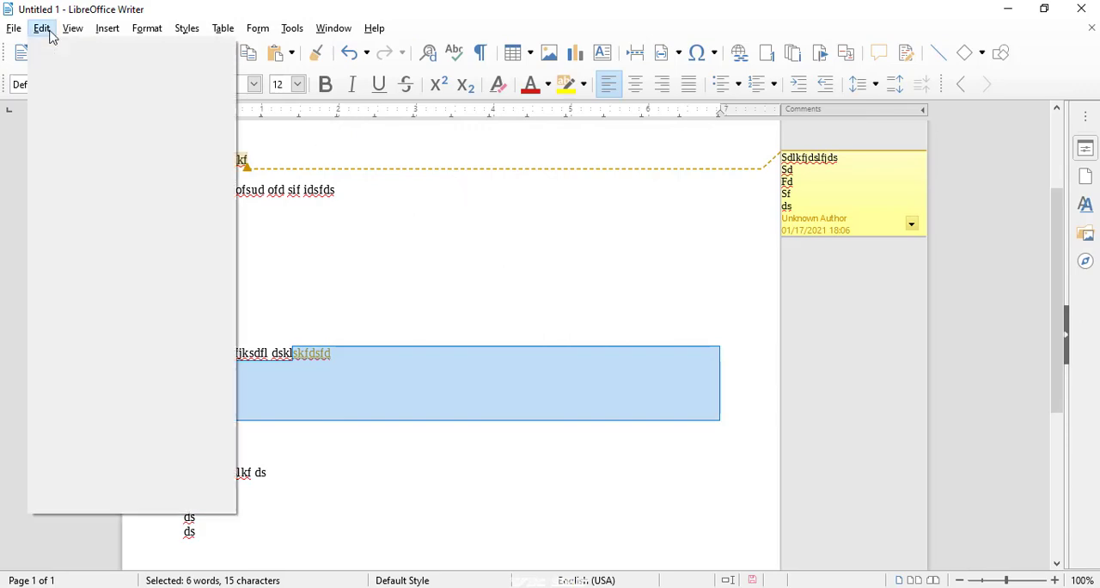
{"action": "mouse_move", "coordinate": [218, 317]}
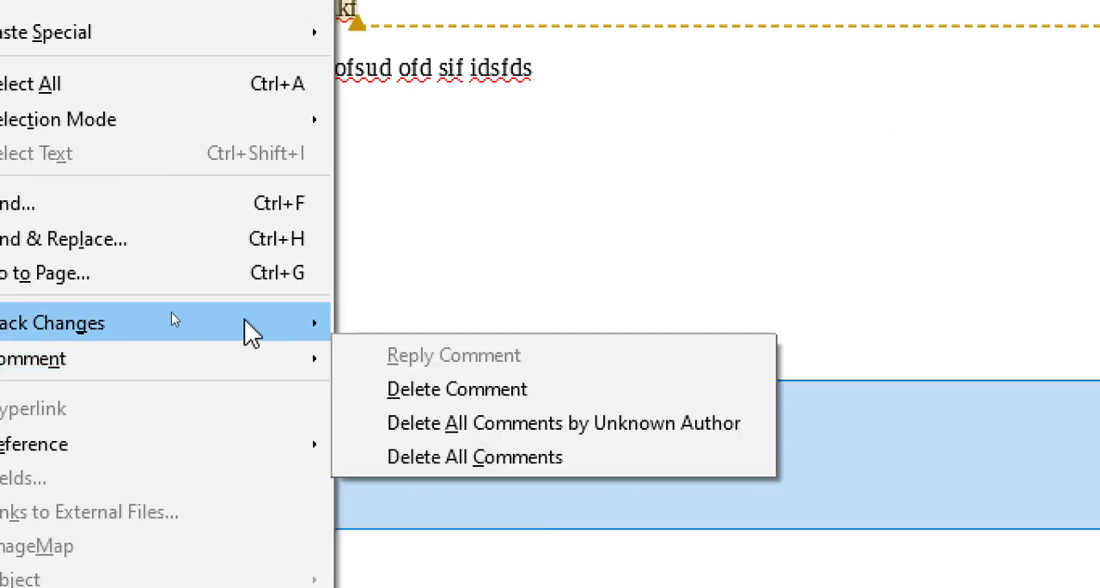
{"action": "mouse_move", "coordinate": [141, 327]}
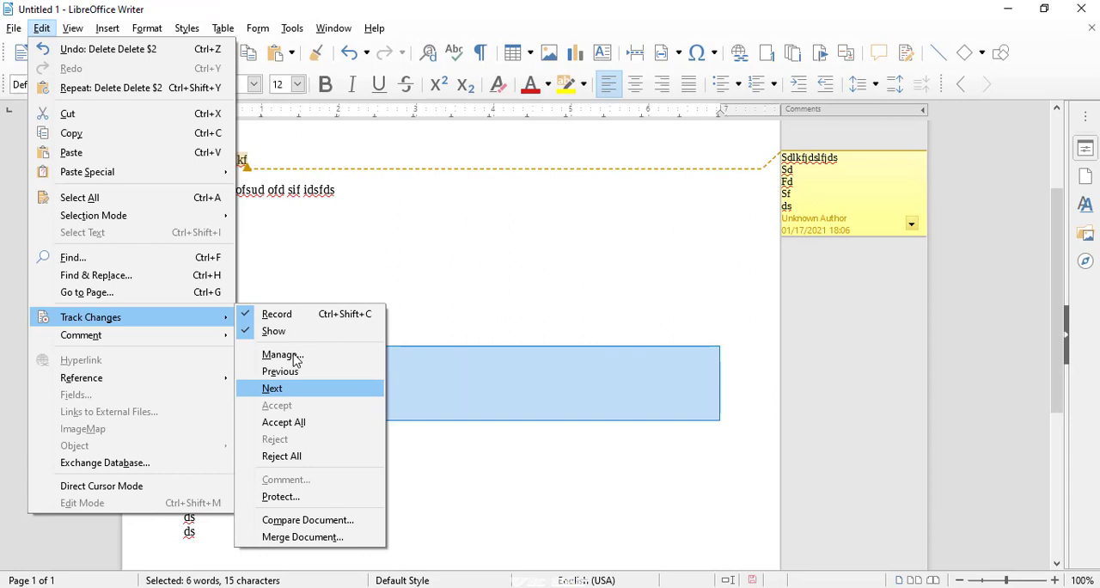
{"action": "left_click", "coordinate": [429, 464]}
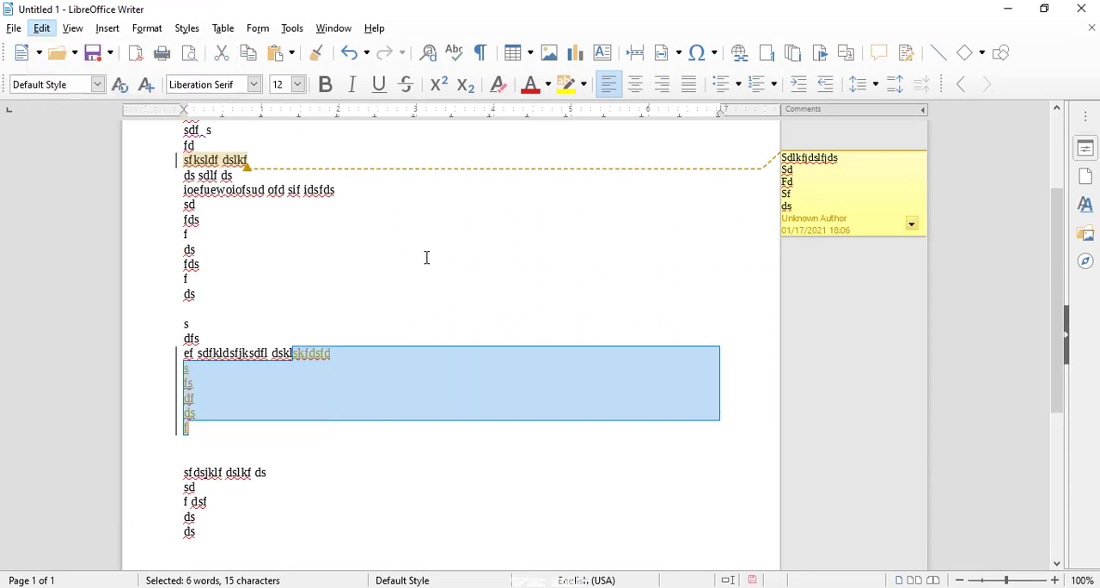
- Attach an empty comment to the text of the "sfdsjklf dslkf ds" line
{"action": "left_click", "coordinate": [295, 442]}
{"action": "left_click_drag", "start_coordinate": [262, 472], "coordinate": [175, 470]}
{"action": "right_click", "coordinate": [220, 467]}
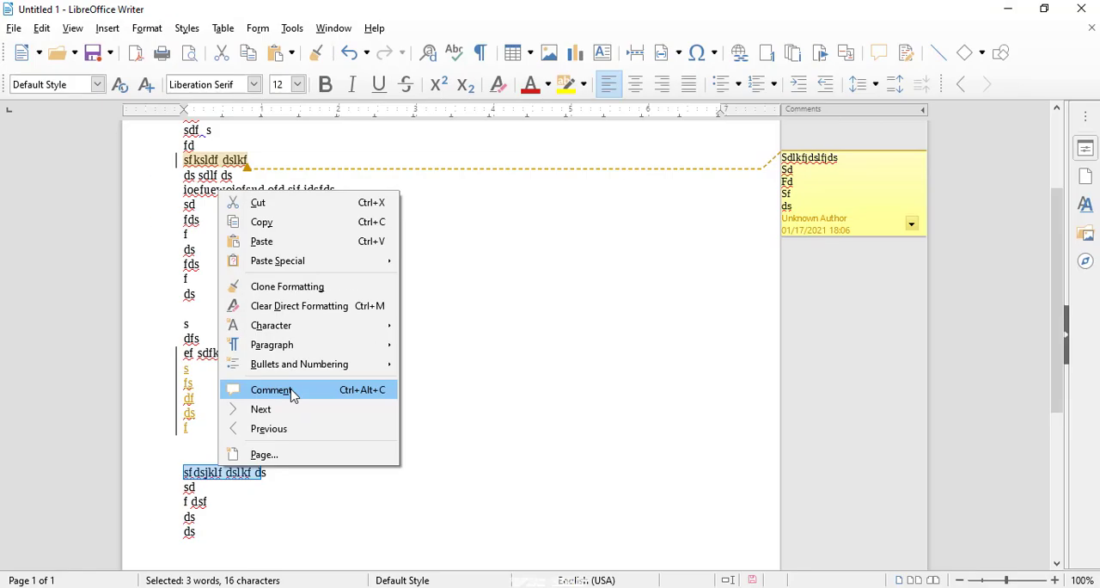
{"action": "left_click", "coordinate": [272, 390]}
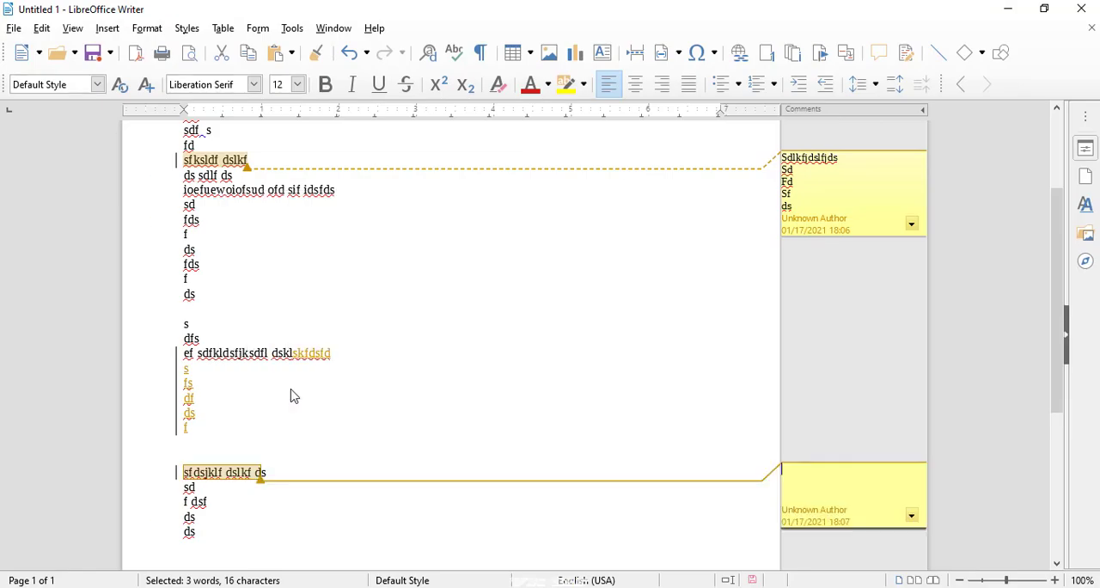
- Step twice to the next tracked change, starting from the empty comment on the "sfdsjklf dslkf ds" line
{"action": "left_click", "coordinate": [45, 29]}
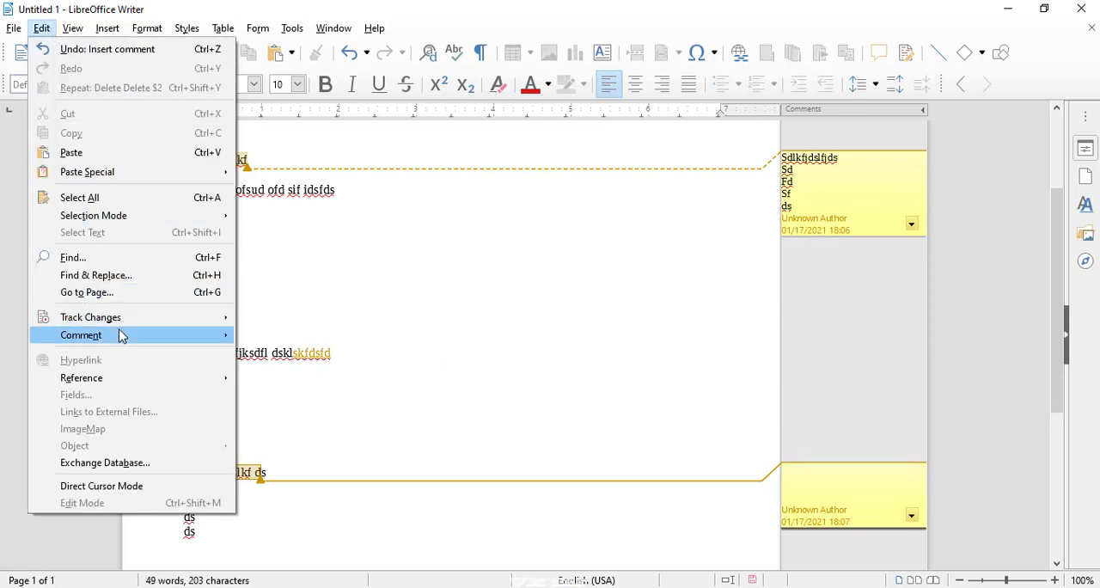
{"action": "mouse_move", "coordinate": [128, 321]}
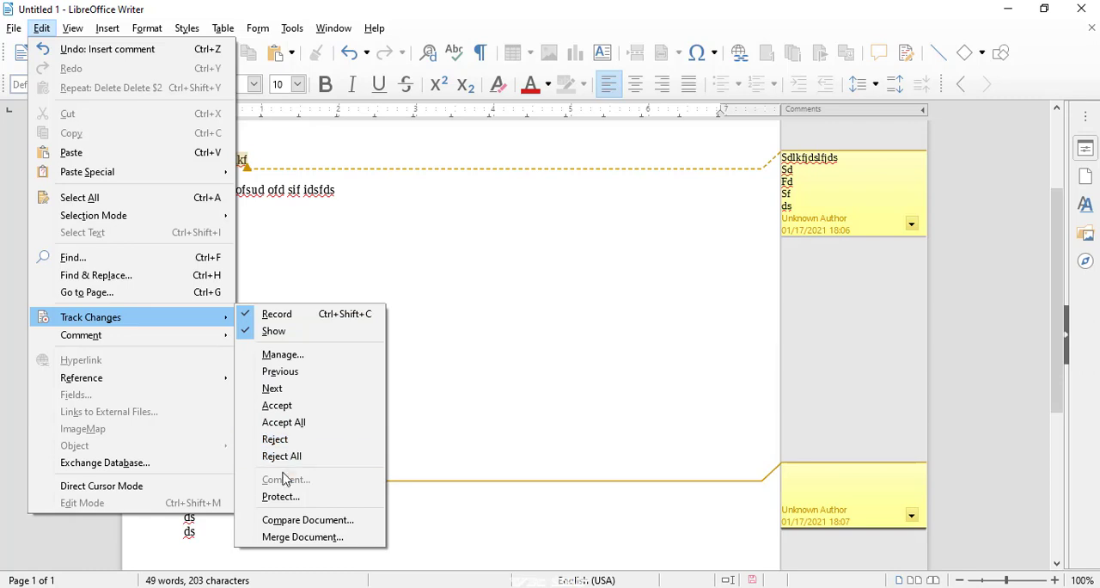
{"action": "left_click", "coordinate": [279, 393]}
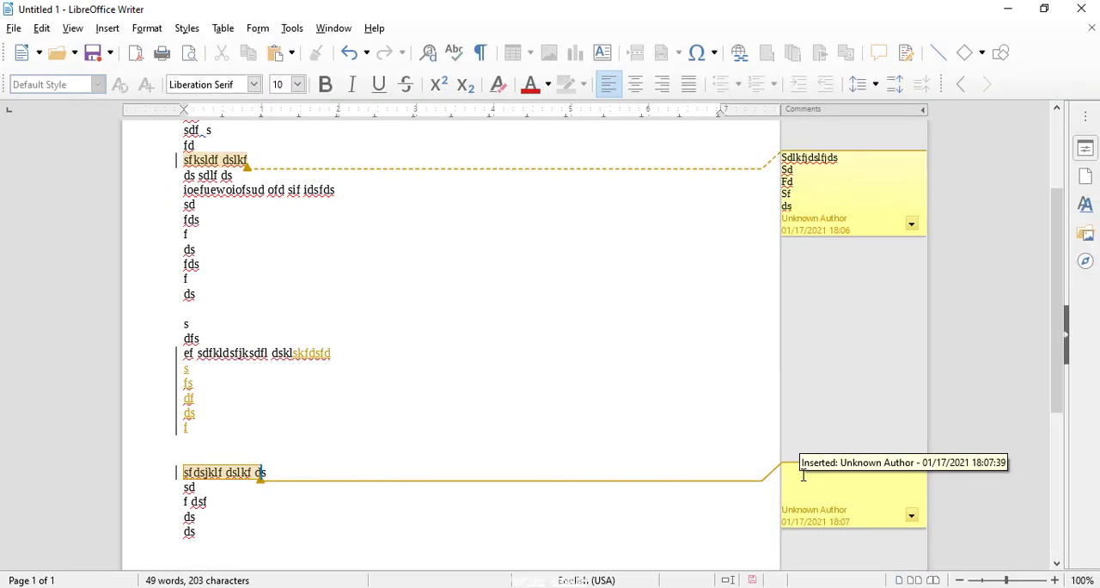
{"action": "left_click", "coordinate": [40, 29]}
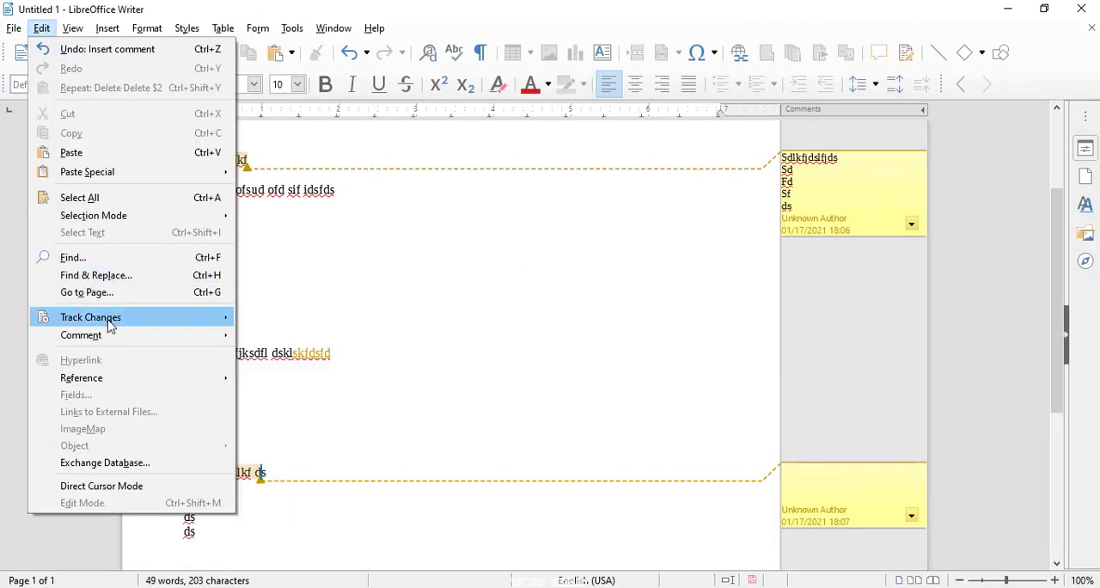
{"action": "mouse_move", "coordinate": [110, 322]}
{"action": "left_click", "coordinate": [280, 388]}
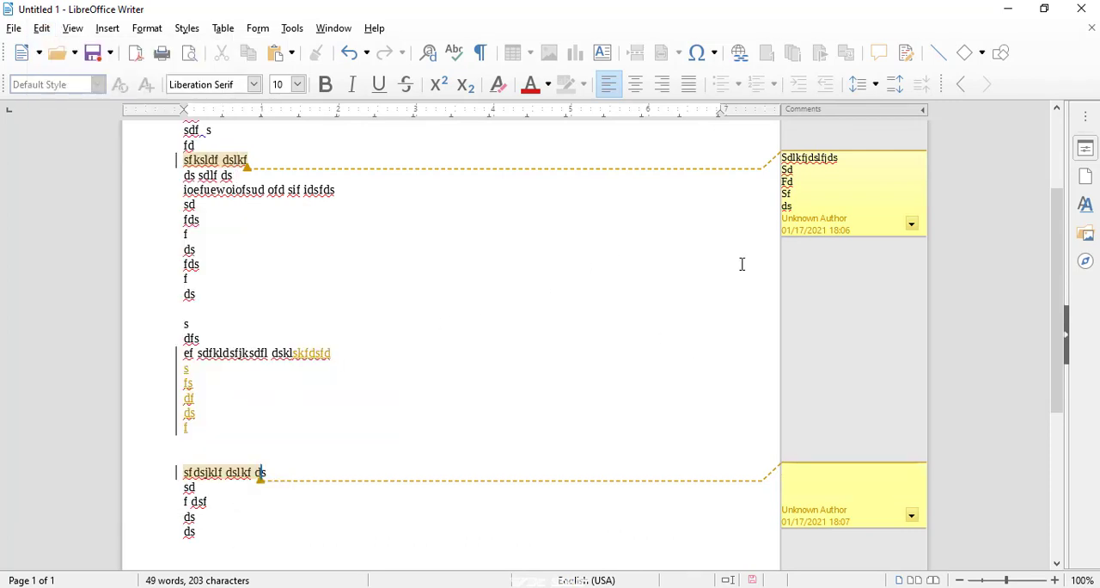
- Inspect the insertion details of the comment on "sfksldf dslkf" and examine the accept and reject commands for tracked changes
{"action": "left_click", "coordinate": [826, 208]}
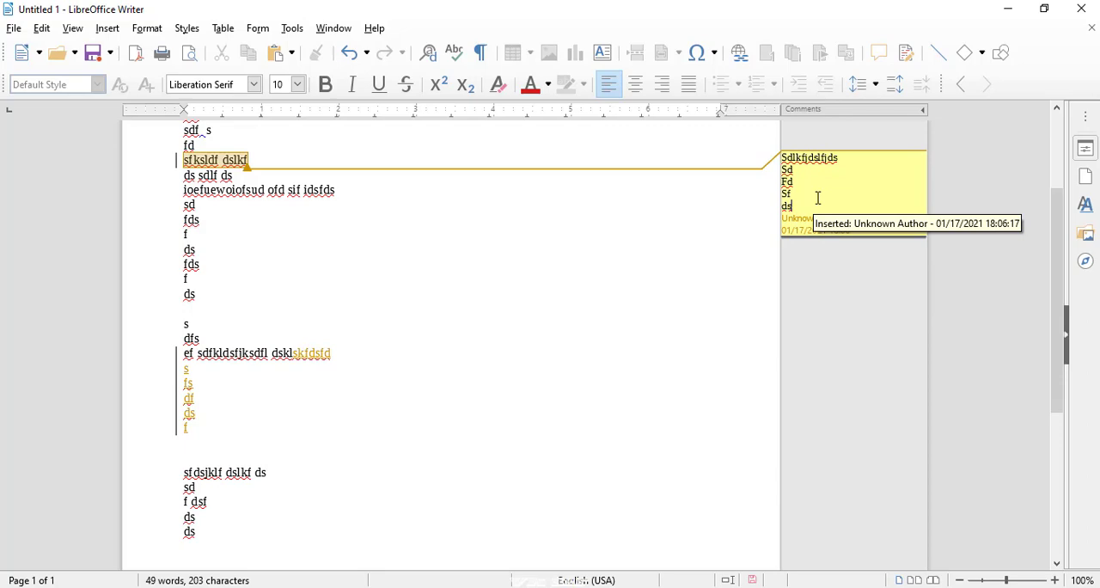
{"action": "left_click", "coordinate": [818, 198]}
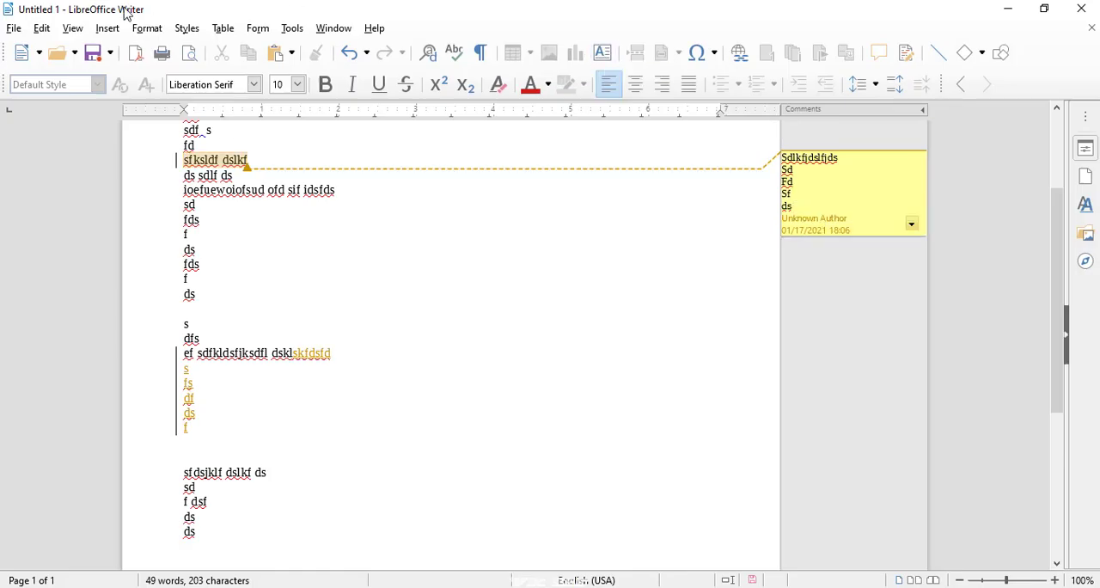
{"action": "left_click", "coordinate": [42, 30]}
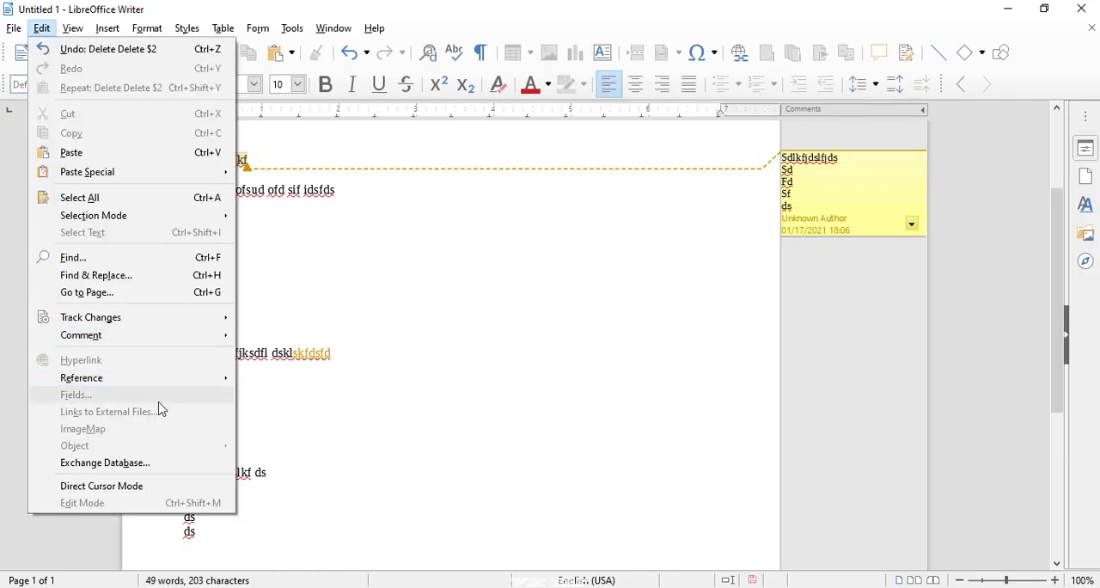
{"action": "mouse_move", "coordinate": [137, 320]}
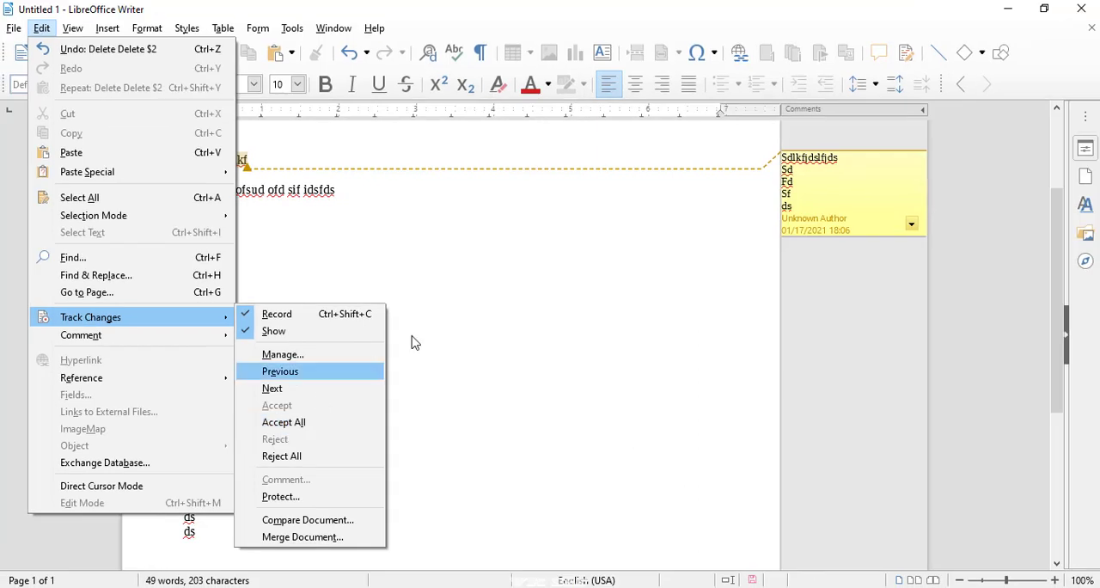
- With recording on, append "siodfjkdslf" to the "df" line and add the lines "ds", "fds", "f" and "ds" below it
{"action": "left_click", "coordinate": [626, 259]}
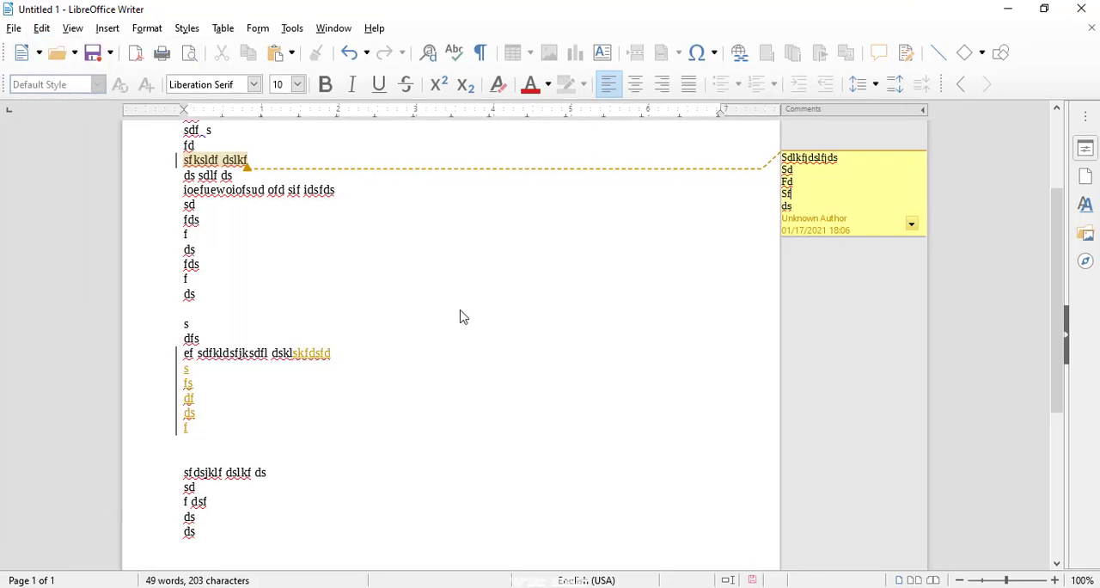
{"action": "type", "text": "siodfjkdslf"}
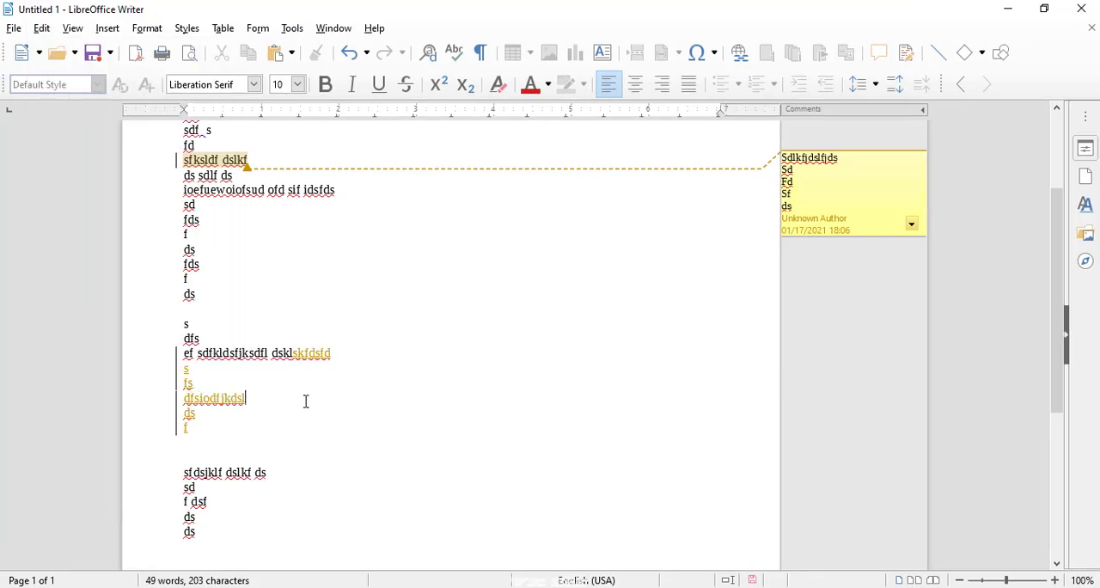
{"action": "type", "text": " ds fds f ds"}
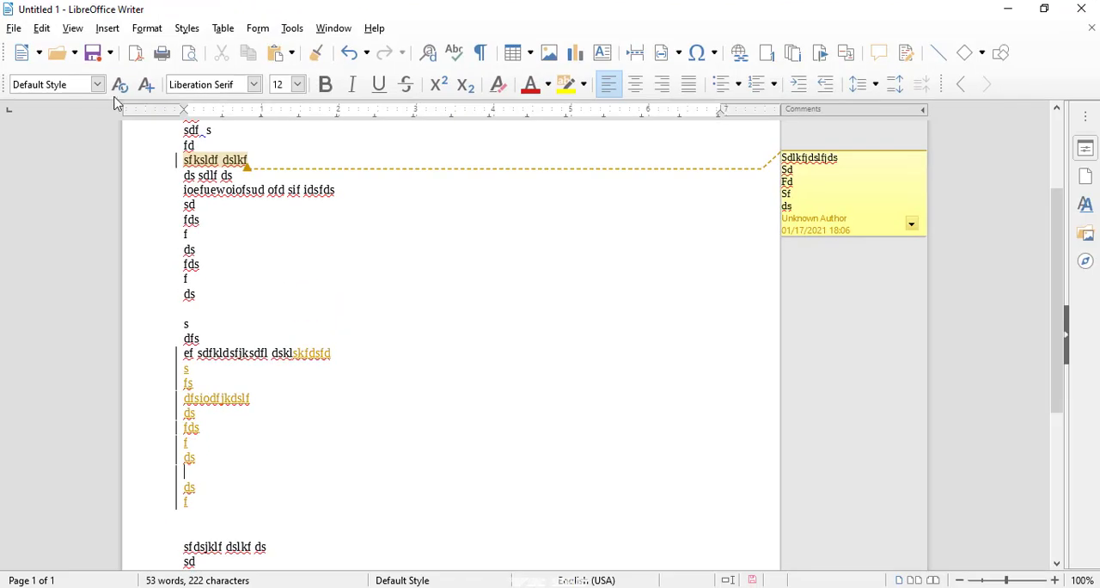
- Accept all tracked changes in the document
{"action": "left_click", "coordinate": [42, 29]}
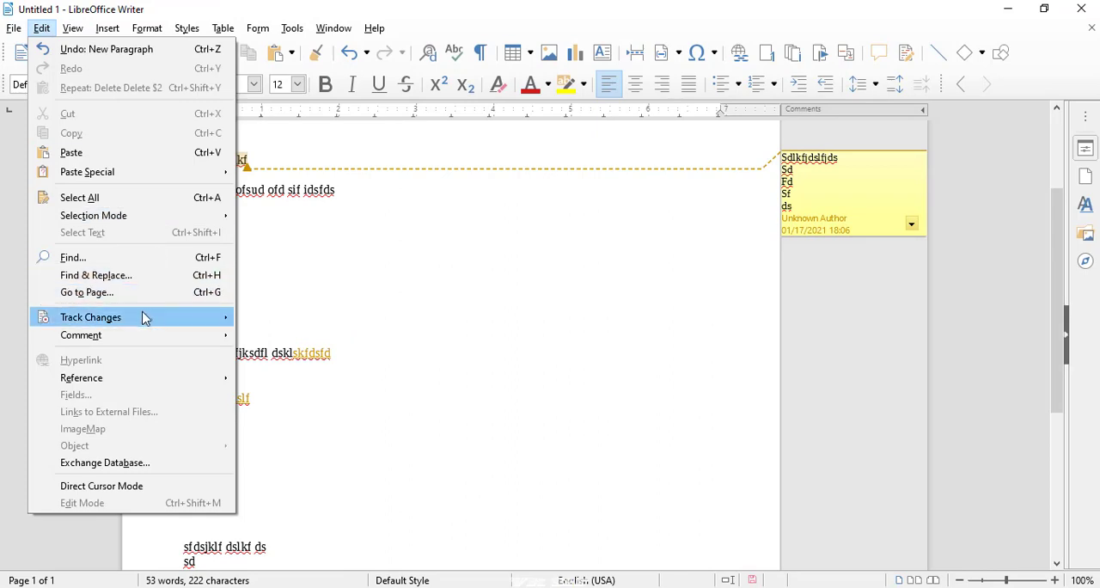
{"action": "mouse_move", "coordinate": [142, 320]}
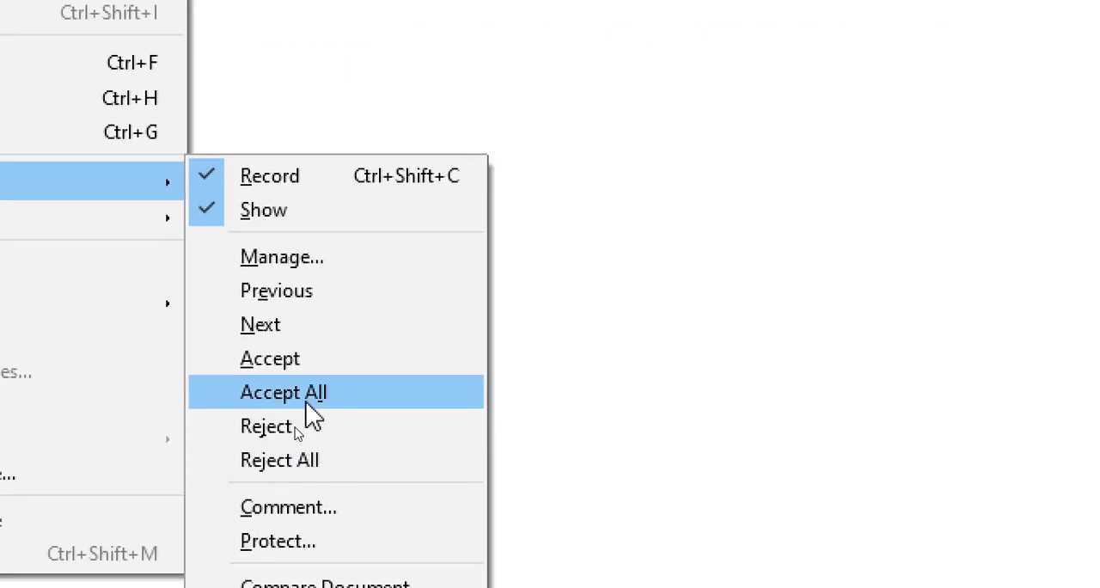
{"action": "left_click", "coordinate": [283, 422]}
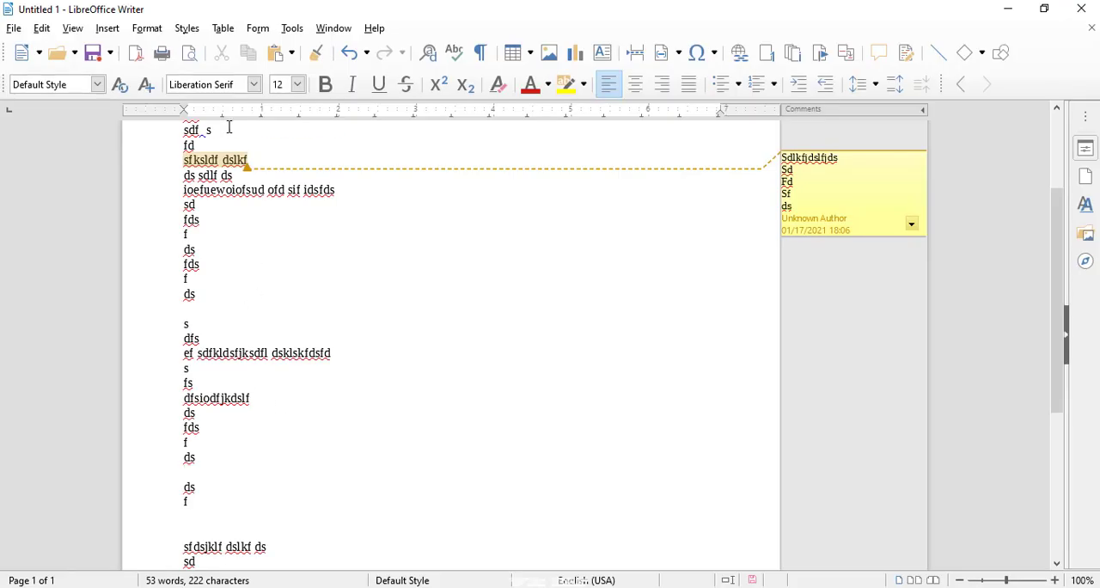
- Add the tracked lines "skdlfjsklfjkdlsf", "ds", "fsd", "f" and "sd" on the blank line below the accepted text
{"action": "left_click", "coordinate": [41, 28]}
{"action": "mouse_move", "coordinate": [255, 320]}
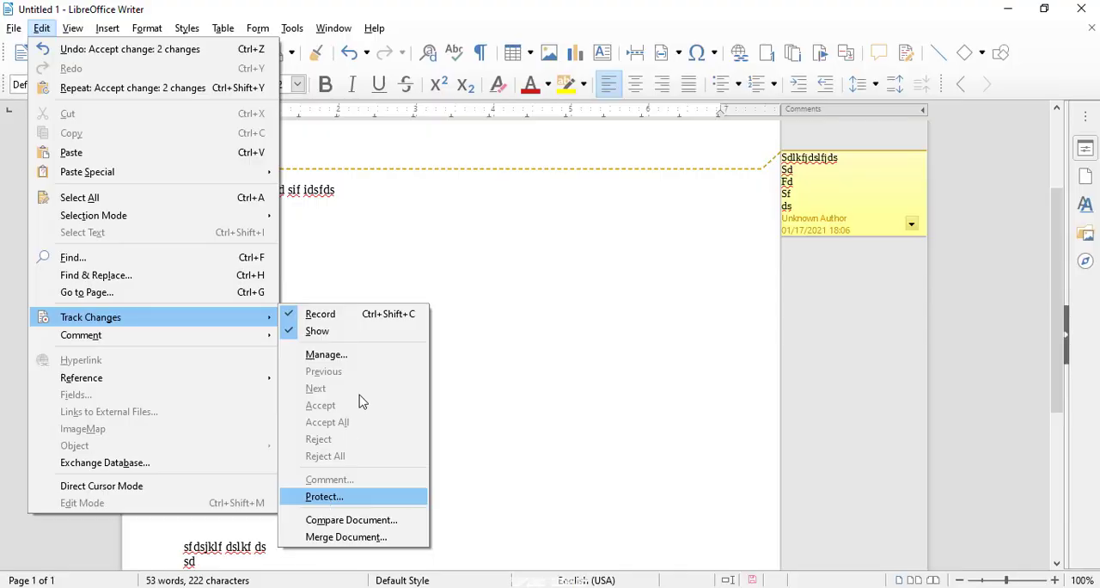
{"action": "left_click", "coordinate": [387, 281]}
{"action": "type", "text": "klfjkdlsf ds fsd f sd"}
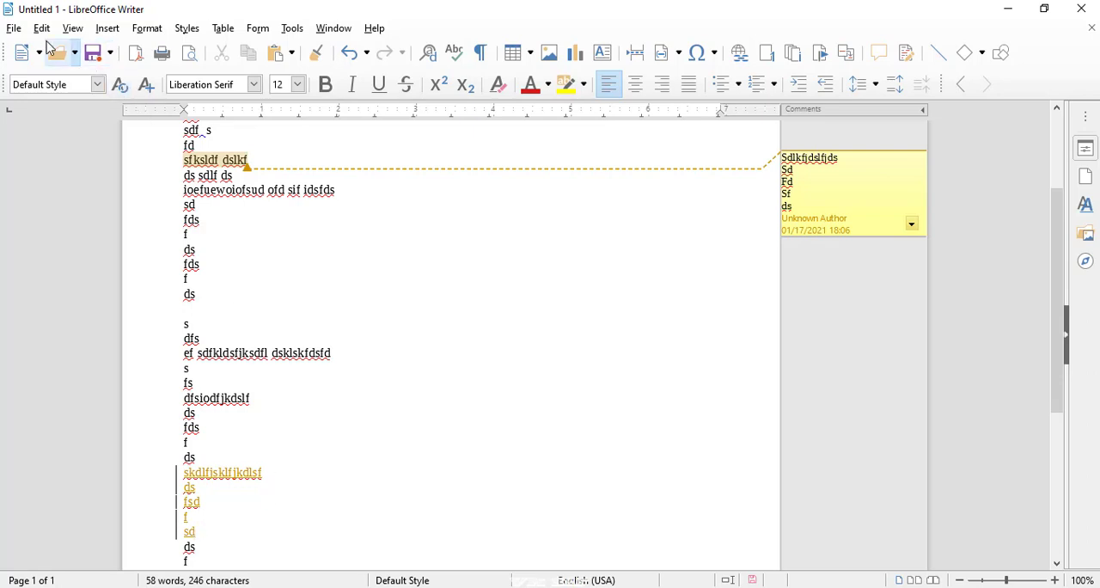
- Protect the recording of tracked changes, entering the protection password and repeating it in the confirmation field
{"action": "left_click", "coordinate": [14, 29]}
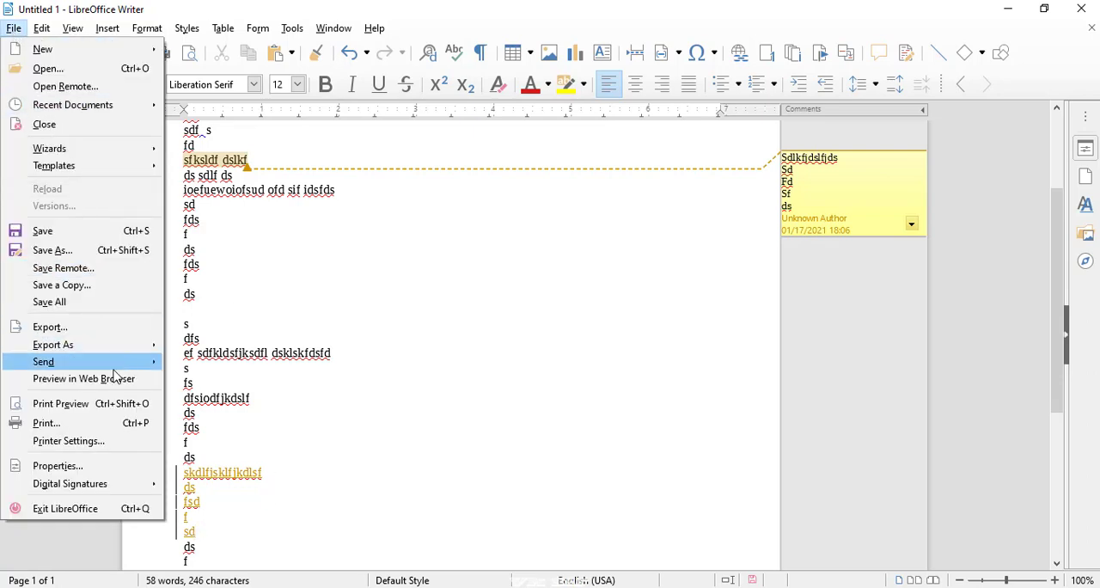
{"action": "mouse_move", "coordinate": [98, 350]}
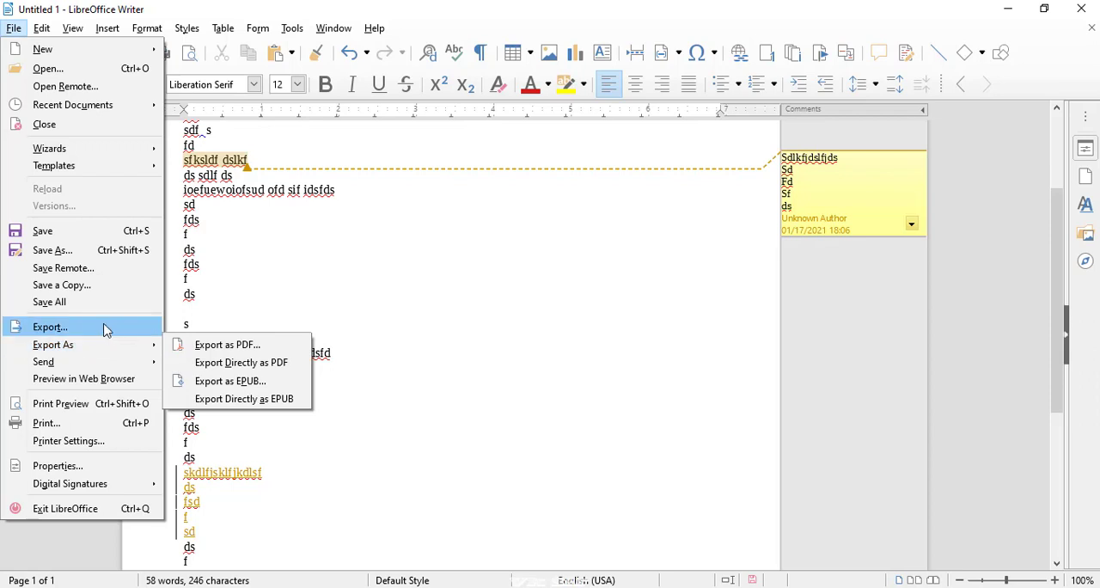
{"action": "mouse_move", "coordinate": [40, 30]}
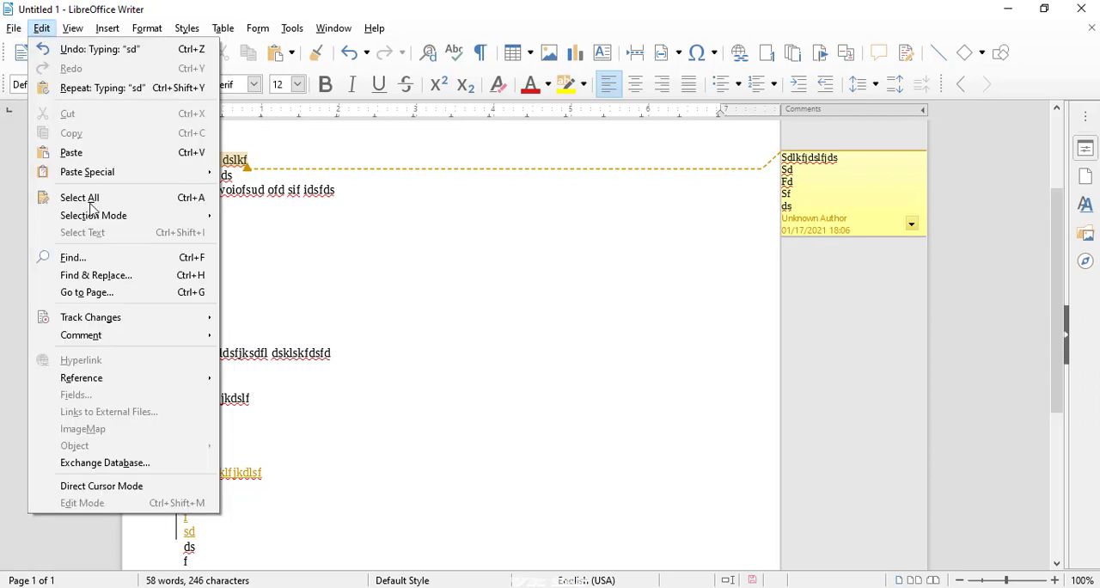
{"action": "mouse_move", "coordinate": [154, 322]}
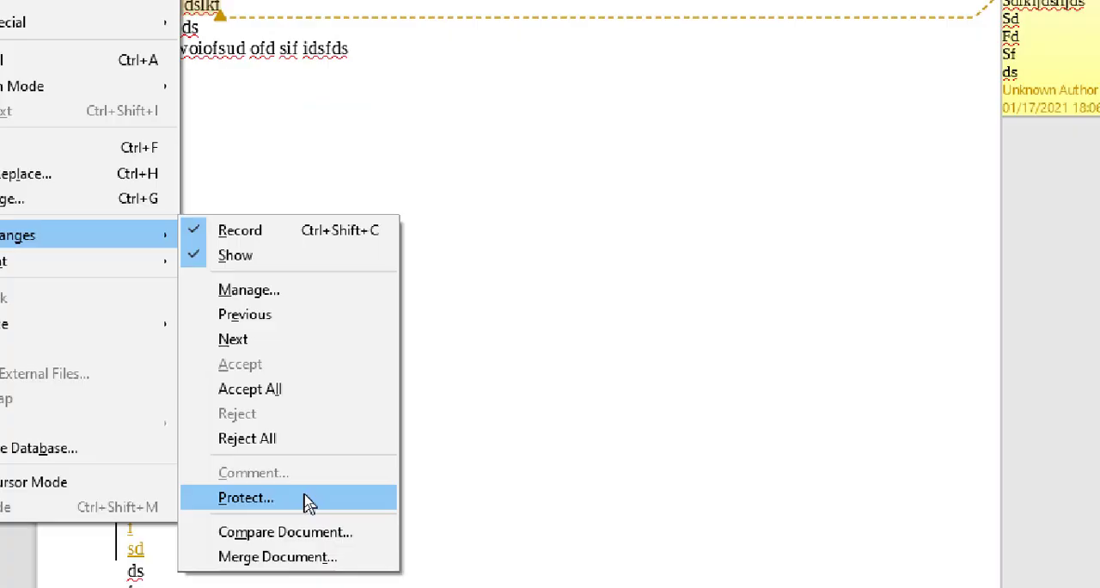
{"action": "left_click", "coordinate": [311, 507]}
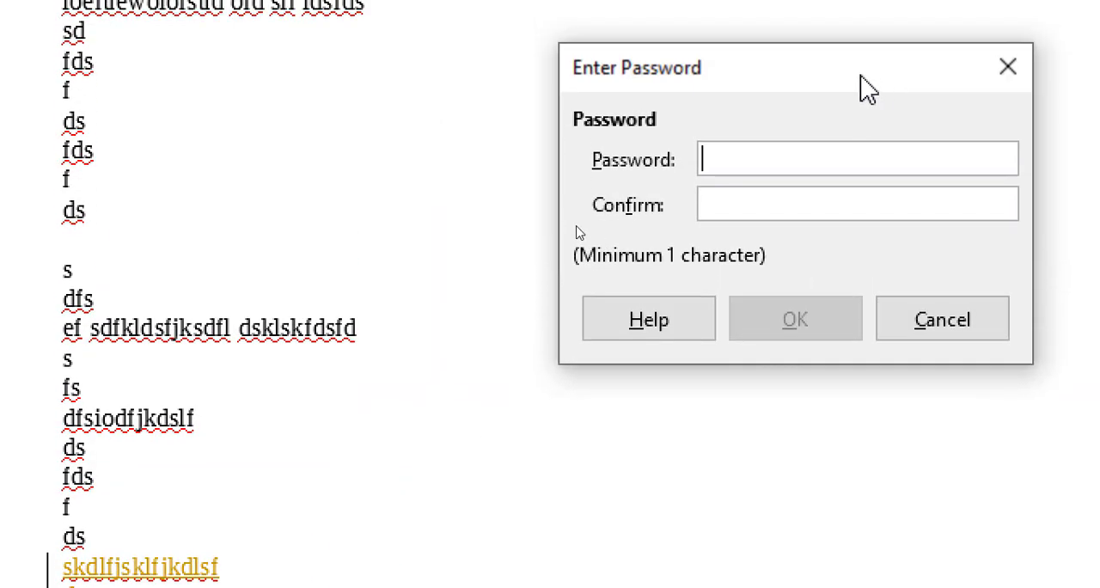
{"action": "left_click_drag", "start_coordinate": [860, 39], "coordinate": [545, 74]}
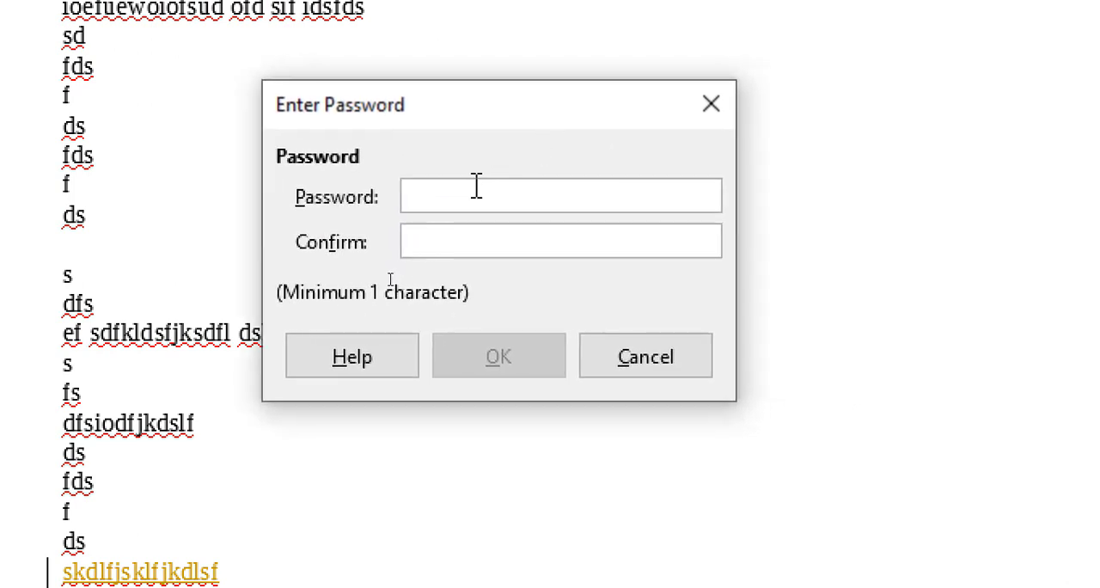
{"action": "type", "text": "12"}
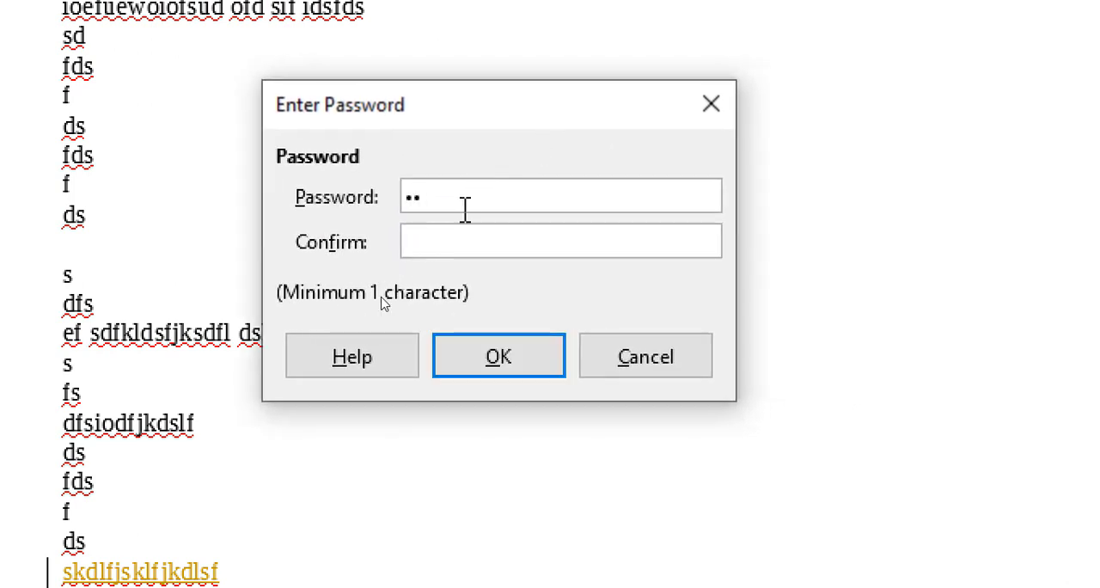
{"action": "left_click", "coordinate": [447, 243]}
{"action": "type", "text": "12"}
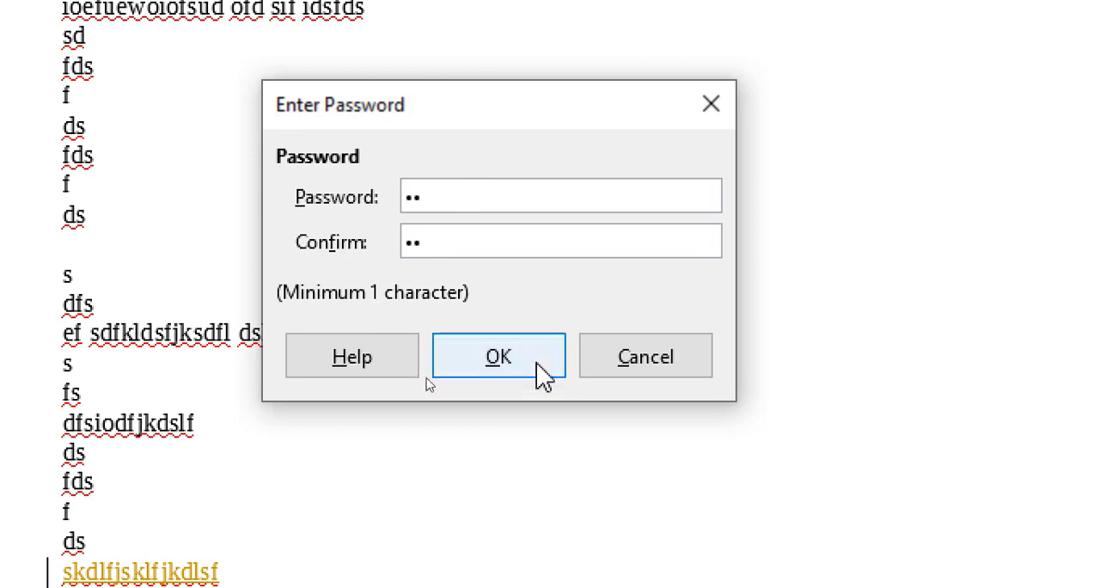
{"action": "left_click", "coordinate": [534, 386]}
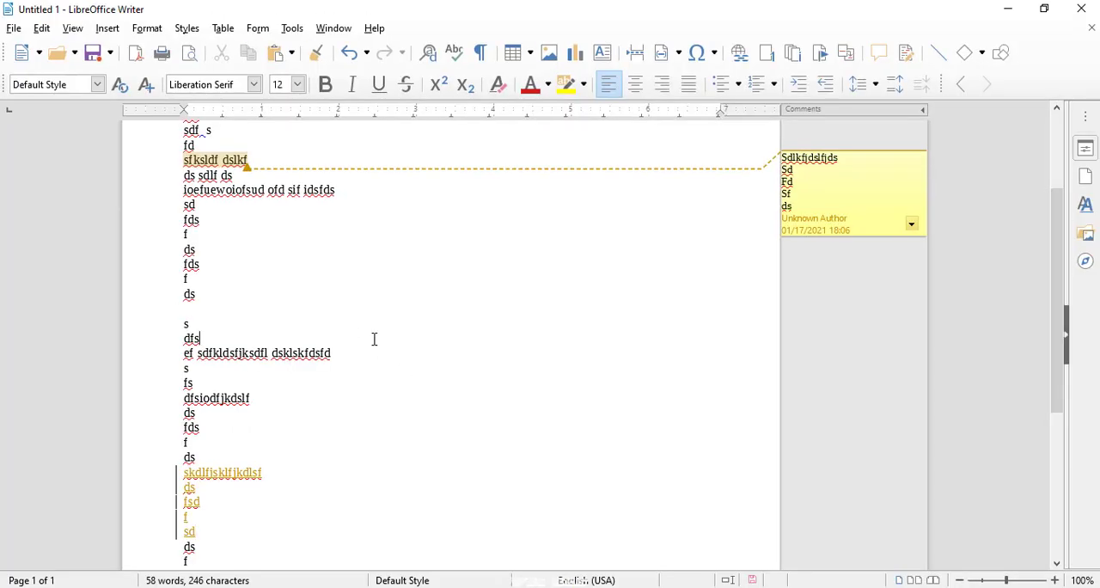
- Reject all tracked changes in the document
{"action": "left_click", "coordinate": [41, 28]}
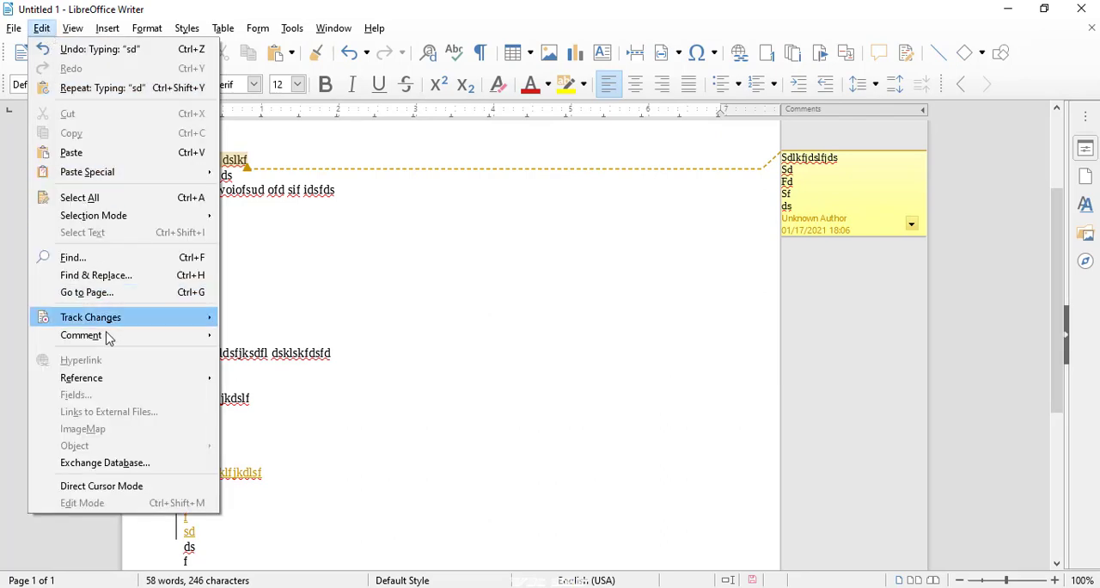
{"action": "left_click", "coordinate": [241, 475]}
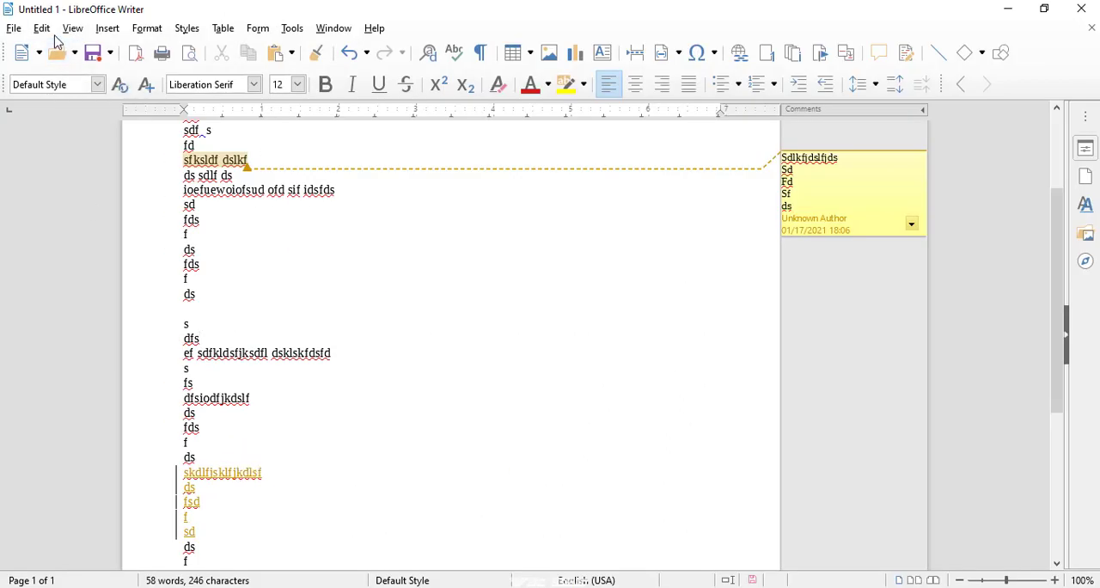
{"action": "left_click", "coordinate": [41, 28]}
{"action": "mouse_move", "coordinate": [129, 320]}
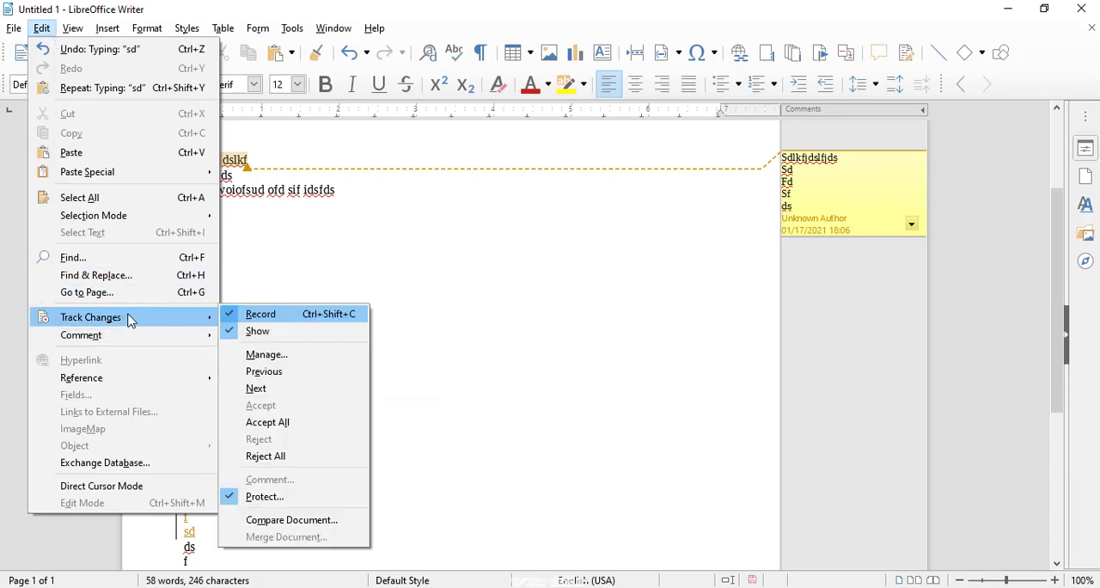
{"action": "left_click", "coordinate": [266, 456]}
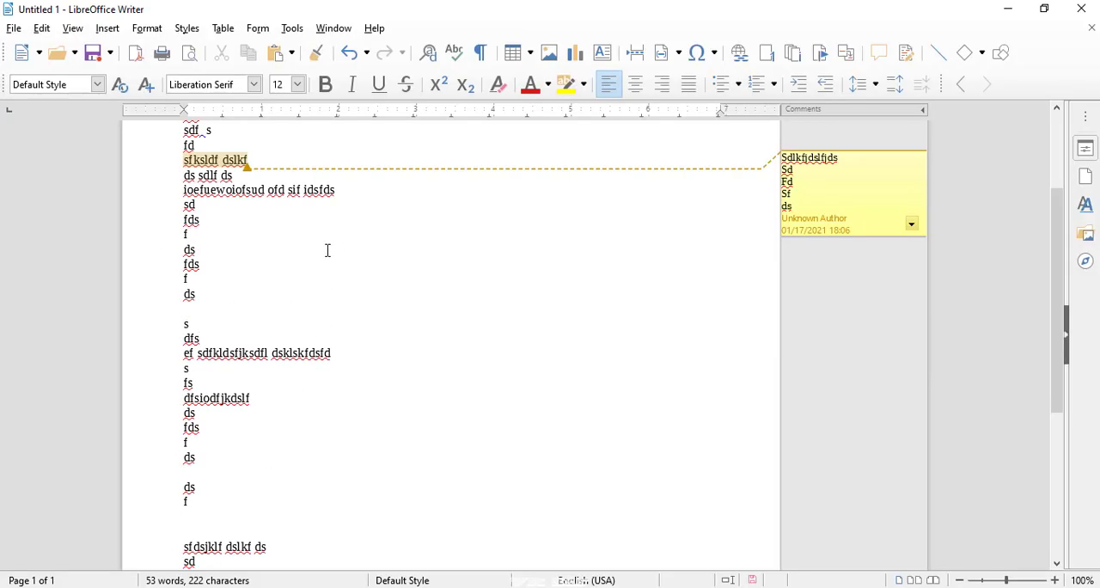
- Turn off the recording of tracked changes, entering the protection password to unlock it
{"action": "left_click", "coordinate": [41, 28]}
{"action": "mouse_move", "coordinate": [147, 329]}
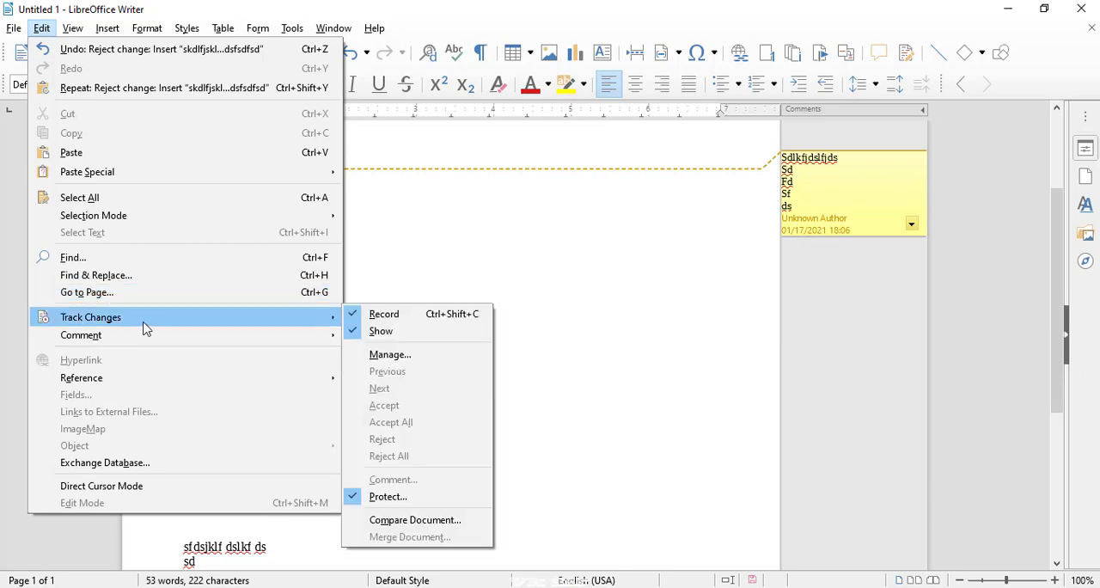
{"action": "left_click", "coordinate": [349, 318]}
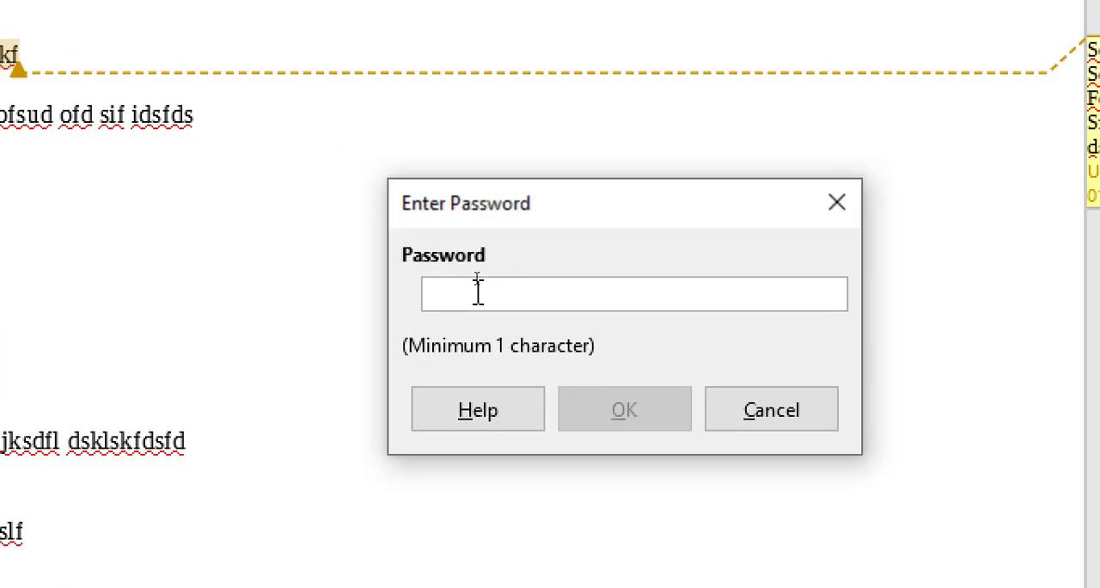
{"action": "type", "text": "1"}
{"action": "key", "text": "BackSpace"}
{"action": "type", "text": "12"}
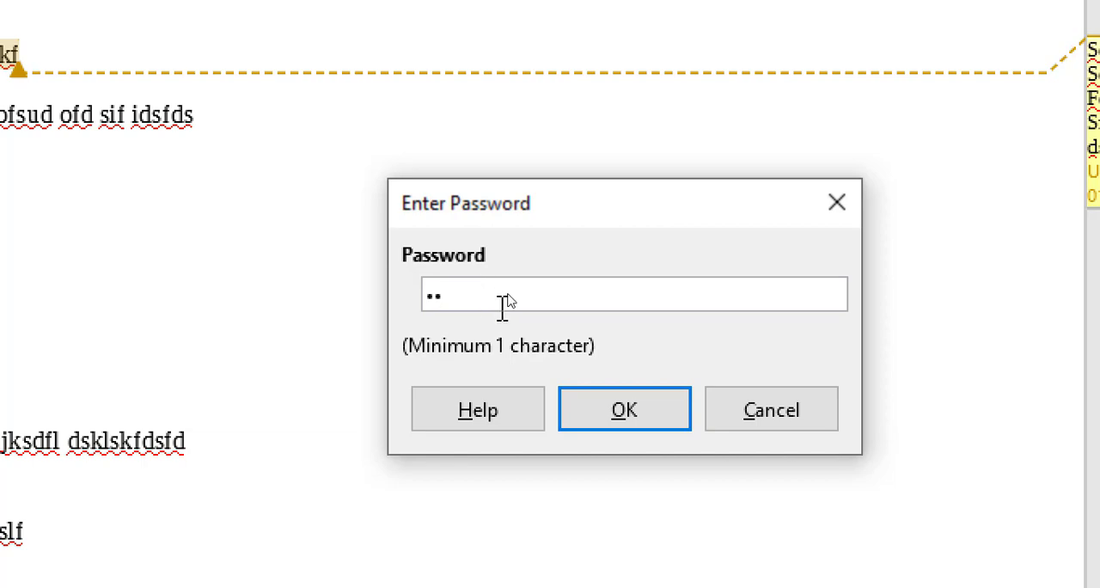
{"action": "left_click", "coordinate": [627, 423]}
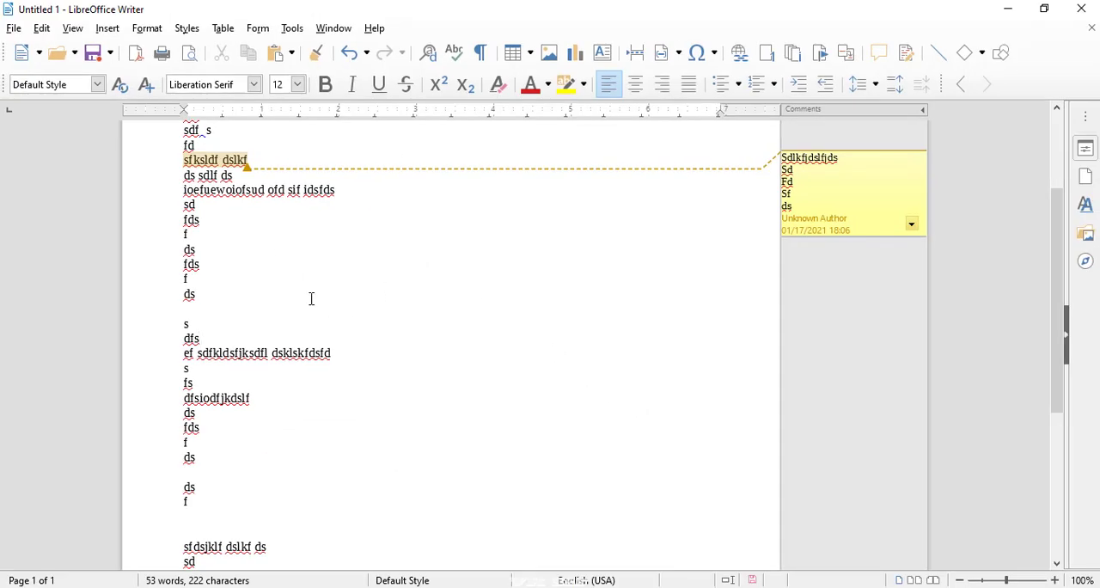
- Append "sdkfdslkfjkdslf" to the "dfs" line and add the lines "sdf", ";ds;", "fds;", "f;" and "ds;" below it
{"action": "type", "text": "sdkfdslkfjkdslf"}
{"action": "key", "text": "Return"}
{"action": "type", "text": "sdf"}
{"action": "key", "text": "Return"}
{"action": "type", "text": ";ds;"}
{"action": "key", "text": "Return"}
{"action": "type", "text": "fds; f"}
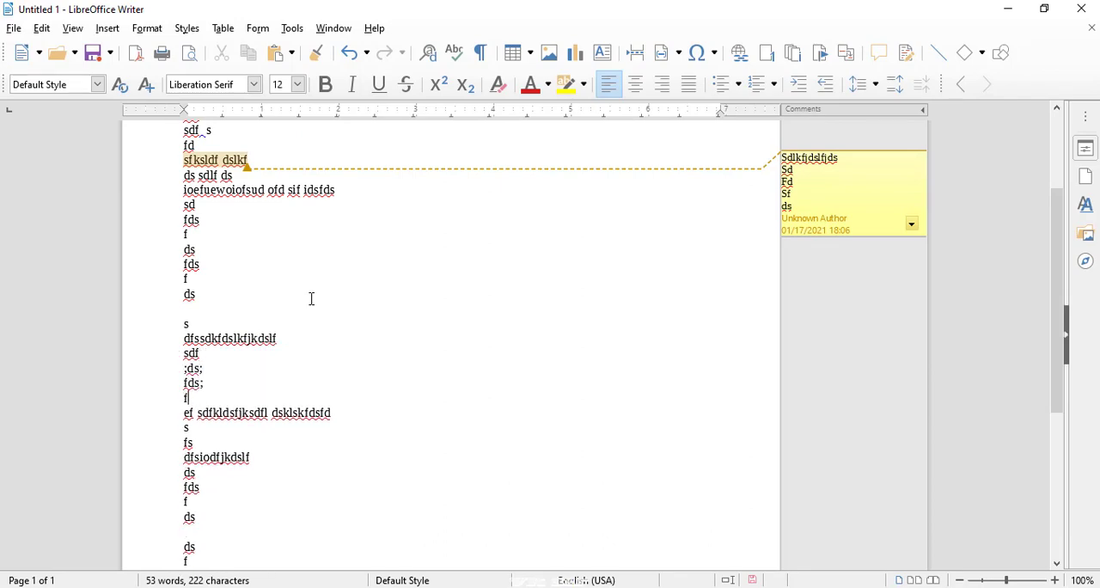
{"action": "type", "text": ";"}
{"action": "key", "text": "Return"}
{"action": "type", "text": "ds;"}
{"action": "key", "text": "Return"}
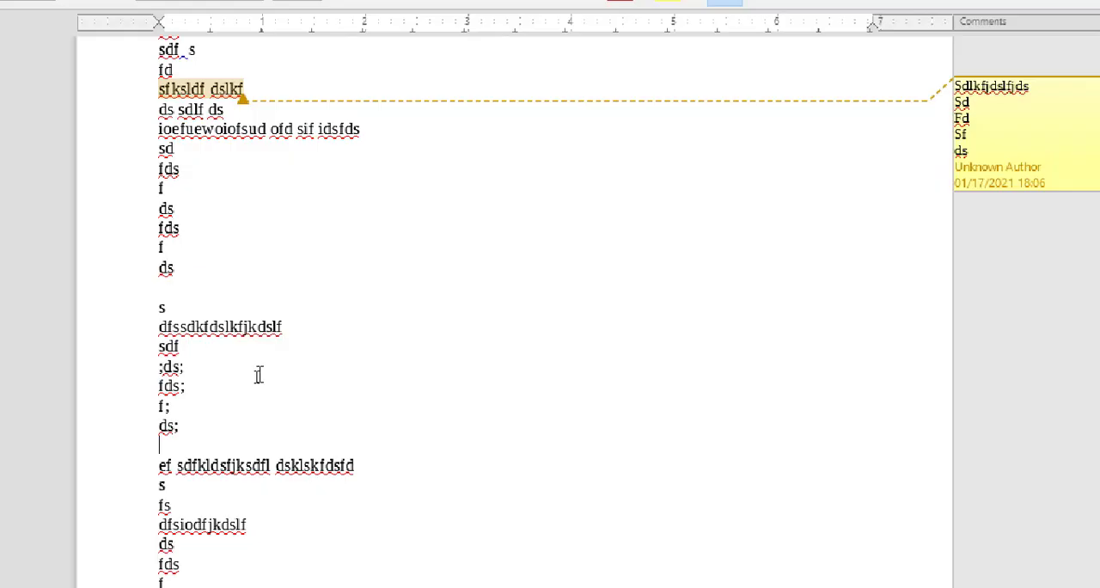
- Add the untracked lines "sdflkdsjfls l", "ds", "lf" and "ds" below the "ds;" line
{"action": "type", "text": "sdflkdsjfls l"}
{"action": "key", "text": "Return"}
{"action": "type", "text": "ds"}
{"action": "key", "text": "Return"}
{"action": "type", "text": "lf"}
{"action": "key", "text": "Return"}
{"action": "type", "text": "ds"}
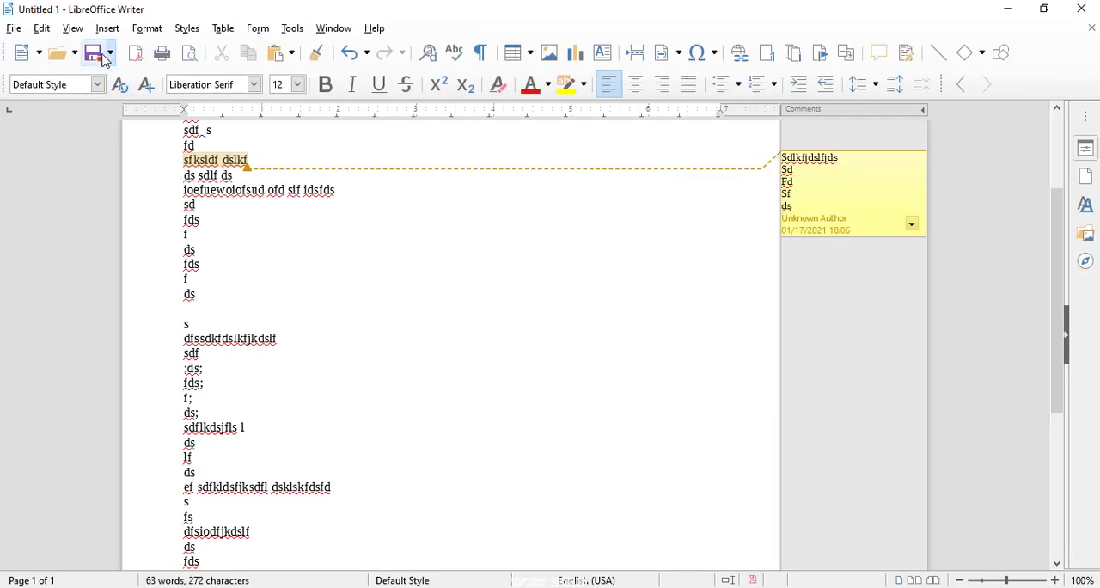
{"action": "left_click", "coordinate": [39, 33]}
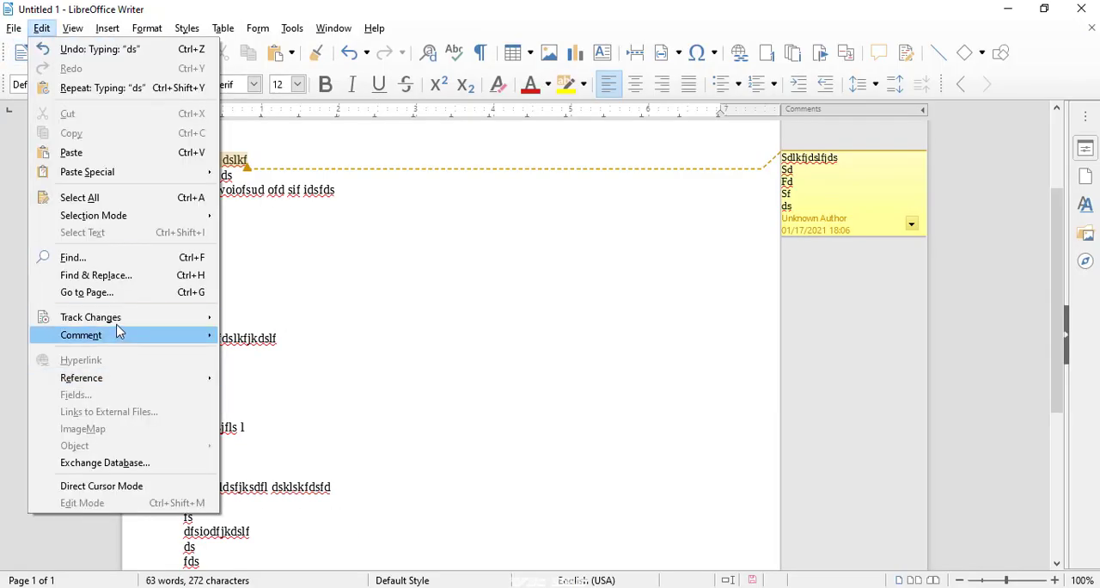
{"action": "mouse_move", "coordinate": [117, 324]}
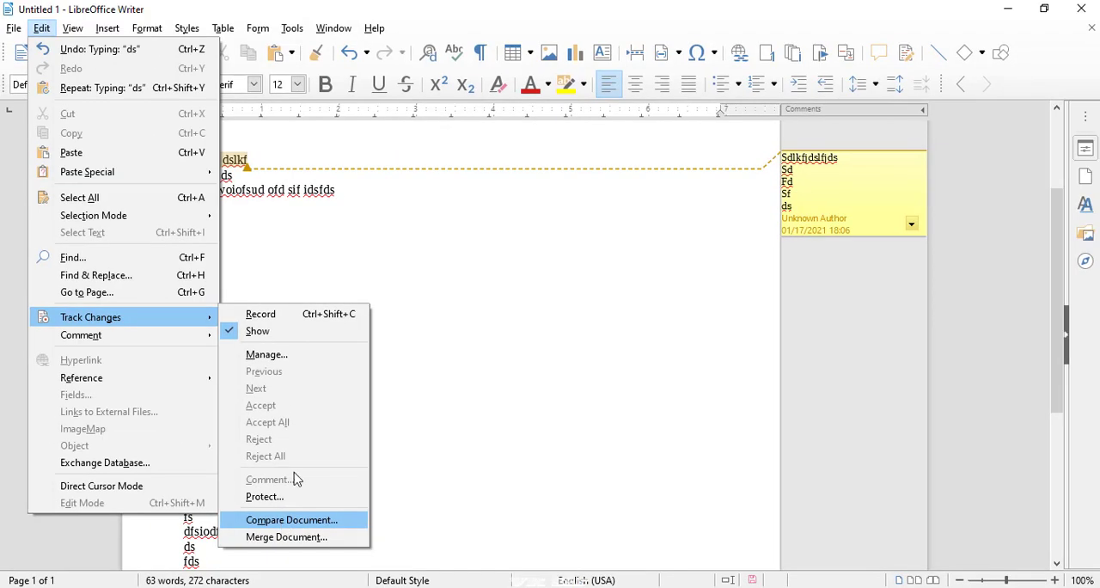
{"action": "left_click", "coordinate": [224, 220]}
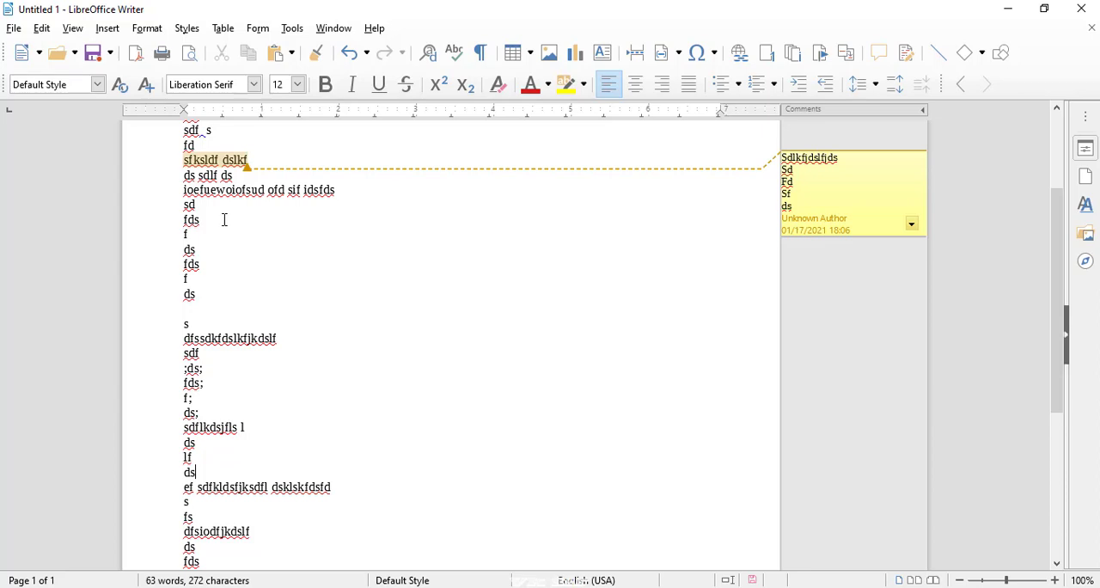
- Create a new text document and enter the lines "Weijkfewlf skldj fkldsjlfsld'f", "sdlfld" and "sl"
{"action": "left_click", "coordinate": [28, 53]}
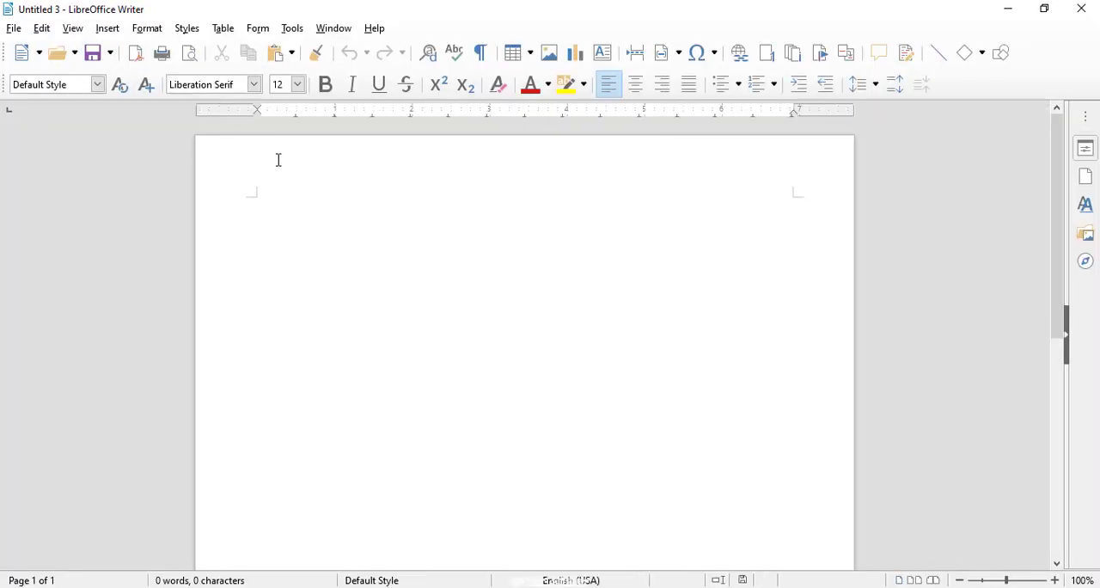
{"action": "type", "text": "weijkfewlf skldj fkldsjlfsld'f"}
{"action": "key", "text": "Return"}
{"action": "type", "text": "sdlfld"}
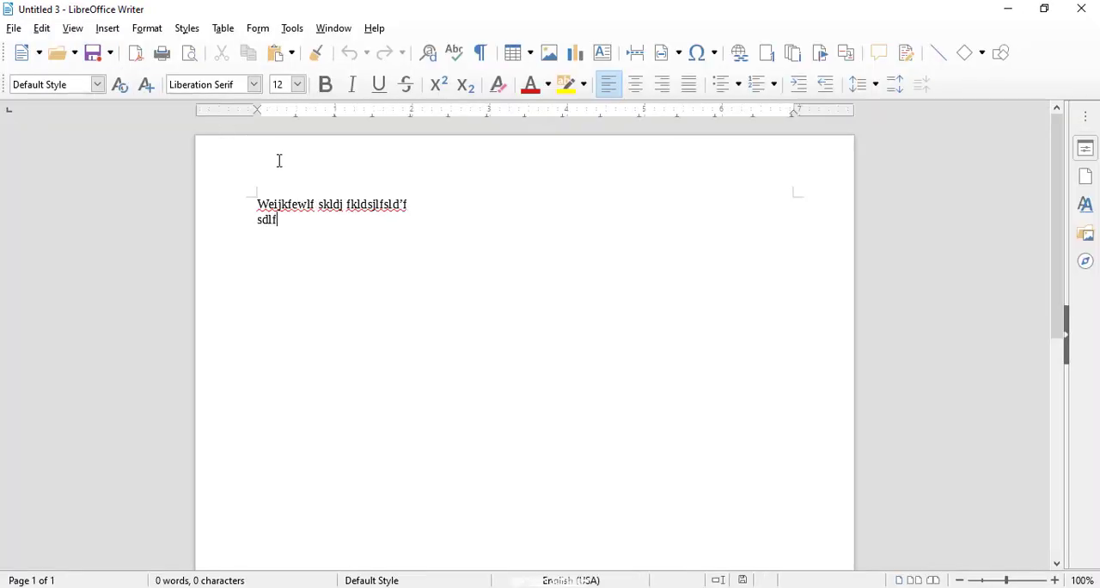
{"action": "key", "text": "Return"}
{"action": "type", "text": "sl"}
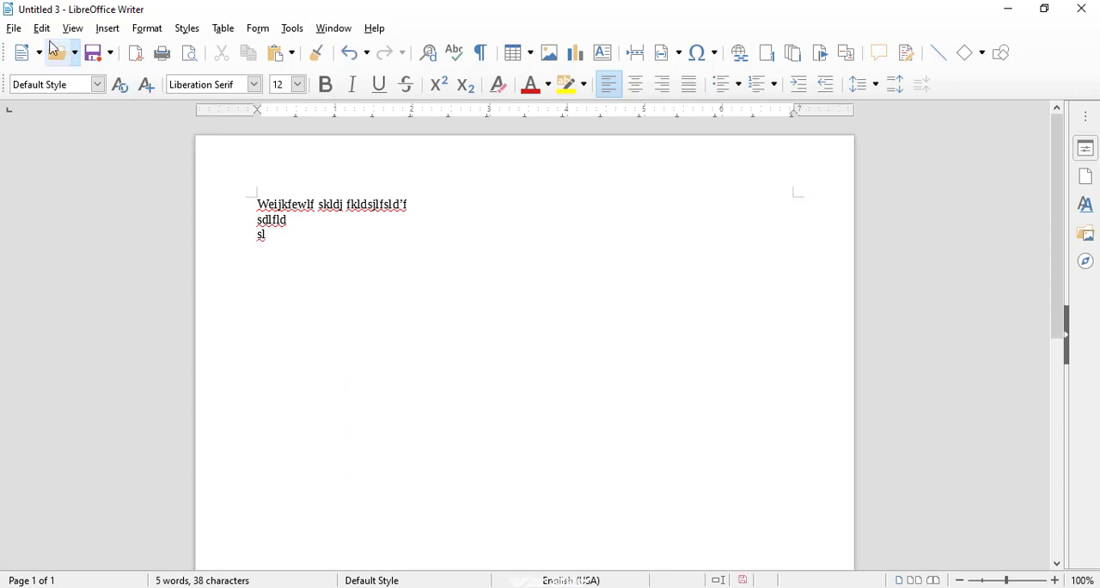
- Replace all the filler text in the new document with "Hello sir"
{"action": "left_click_drag", "start_coordinate": [318, 248], "coordinate": [194, 189]}
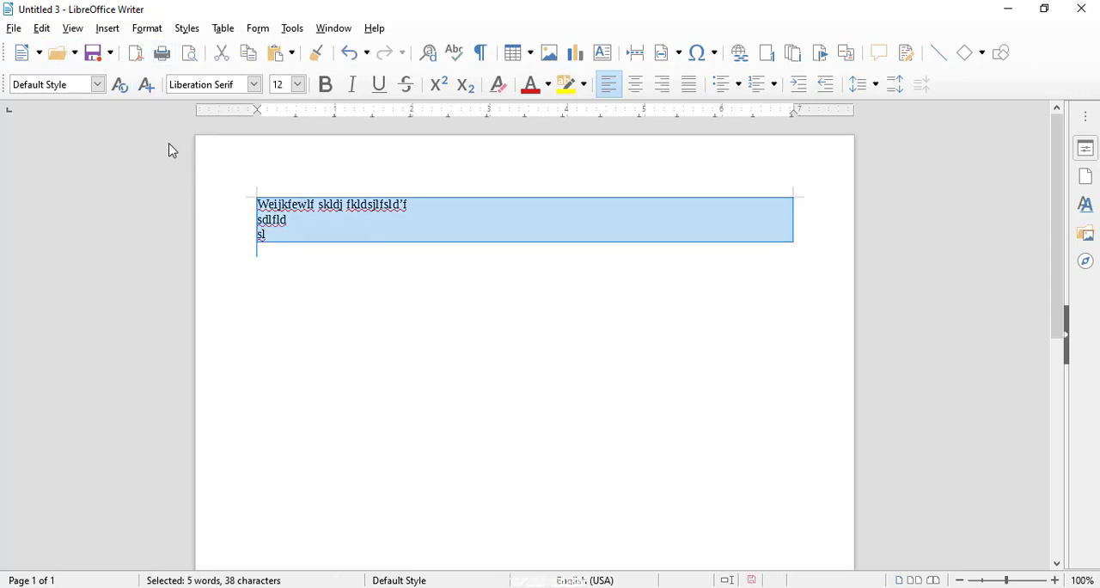
{"action": "type", "text": "he"}
{"action": "type", "text": "llos sie"}
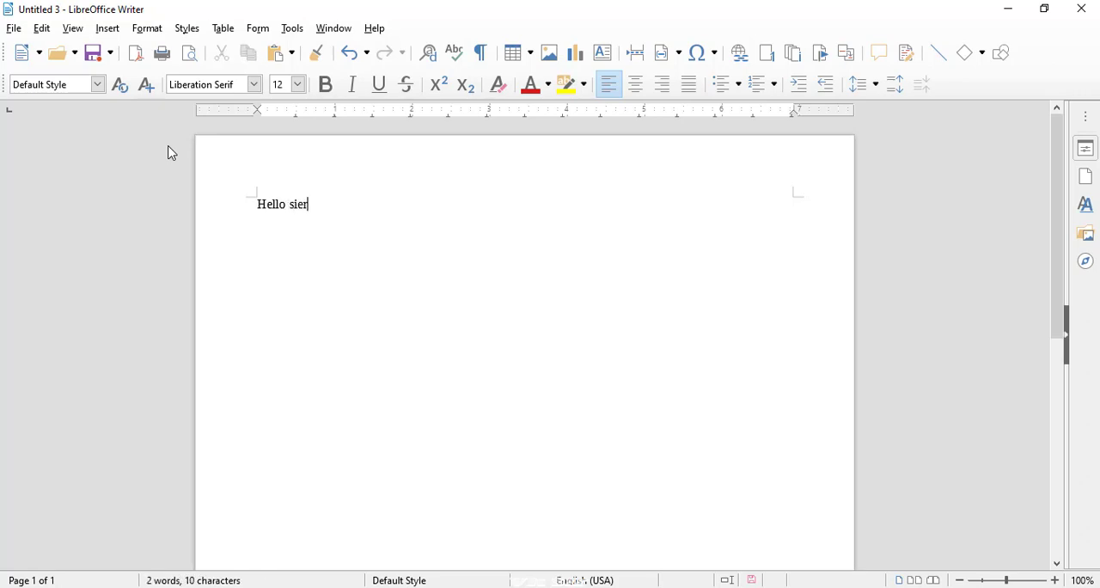
{"action": "type", "text": " r"}
- Save the document to the Desktop as an ODF text document named "sir"
{"action": "left_click", "coordinate": [14, 28]}
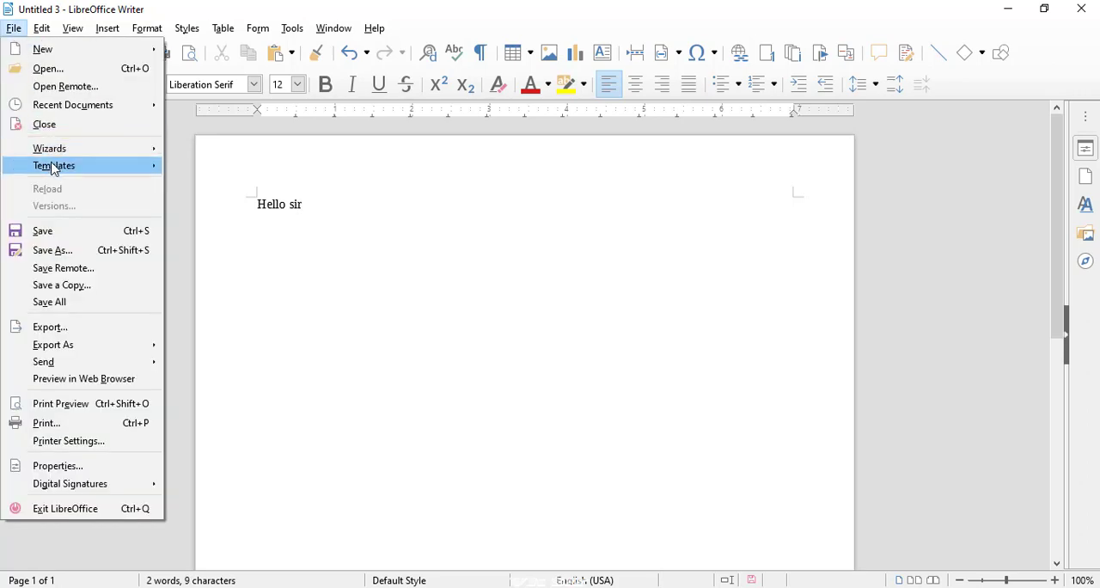
{"action": "left_click", "coordinate": [53, 250]}
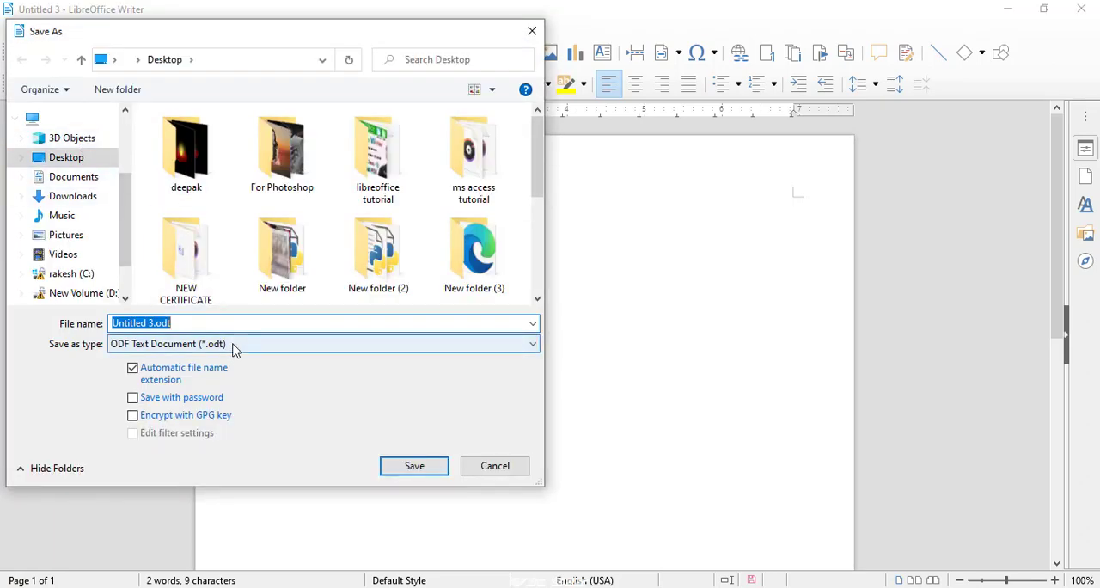
{"action": "type", "text": "sir"}
{"action": "left_click", "coordinate": [395, 465]}
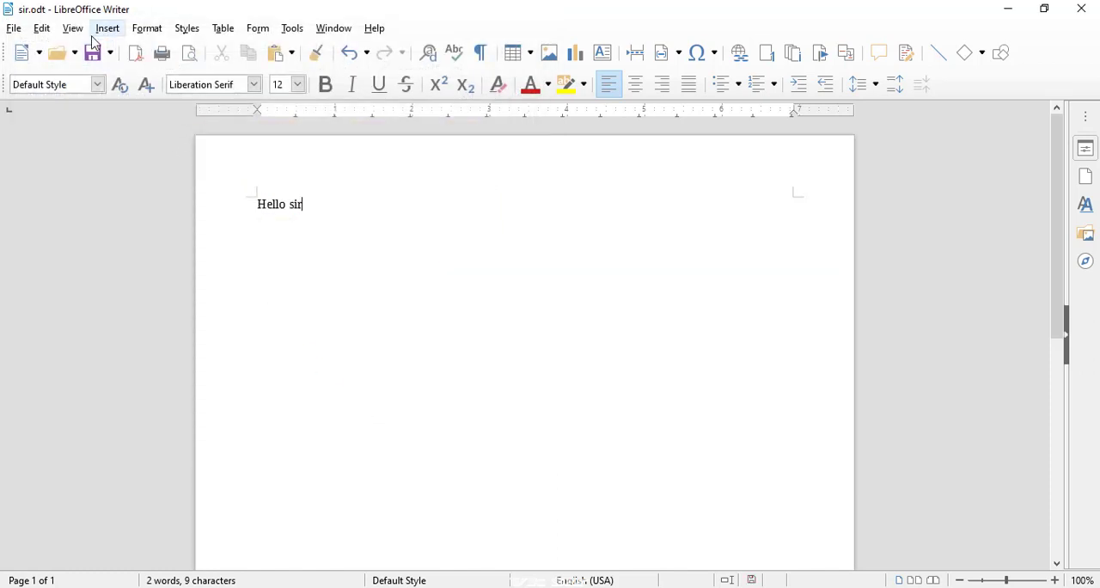
- Create another text document with the lines "Slkjlsa dsa dlslakdlksad", "sa", "d", "sa", "d", "as", "d", "sa", "dsa" and "d"
{"action": "left_click", "coordinate": [14, 28]}
{"action": "mouse_move", "coordinate": [86, 50]}
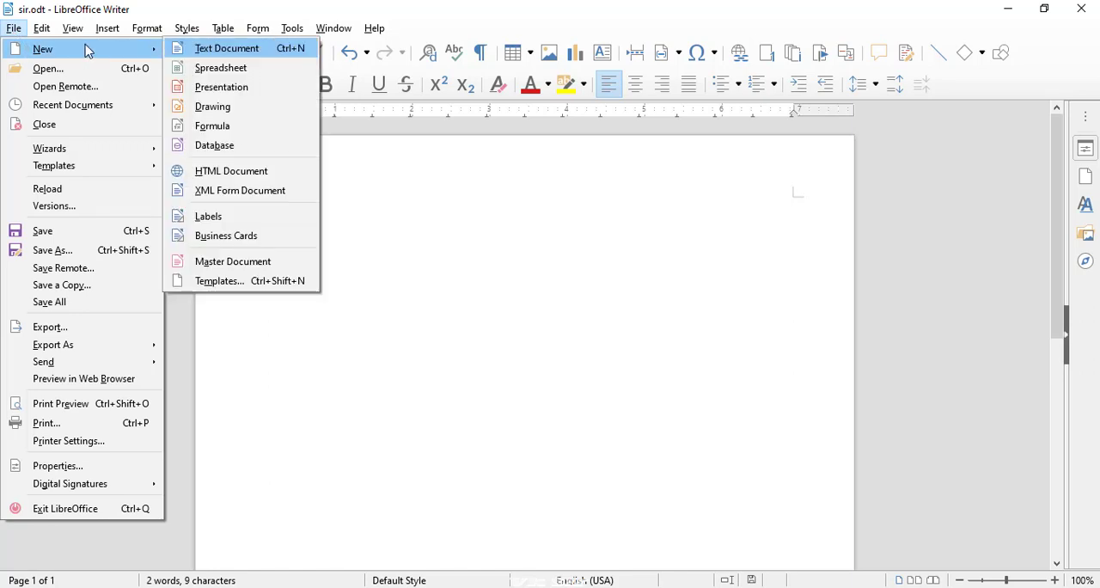
{"action": "left_click", "coordinate": [208, 50]}
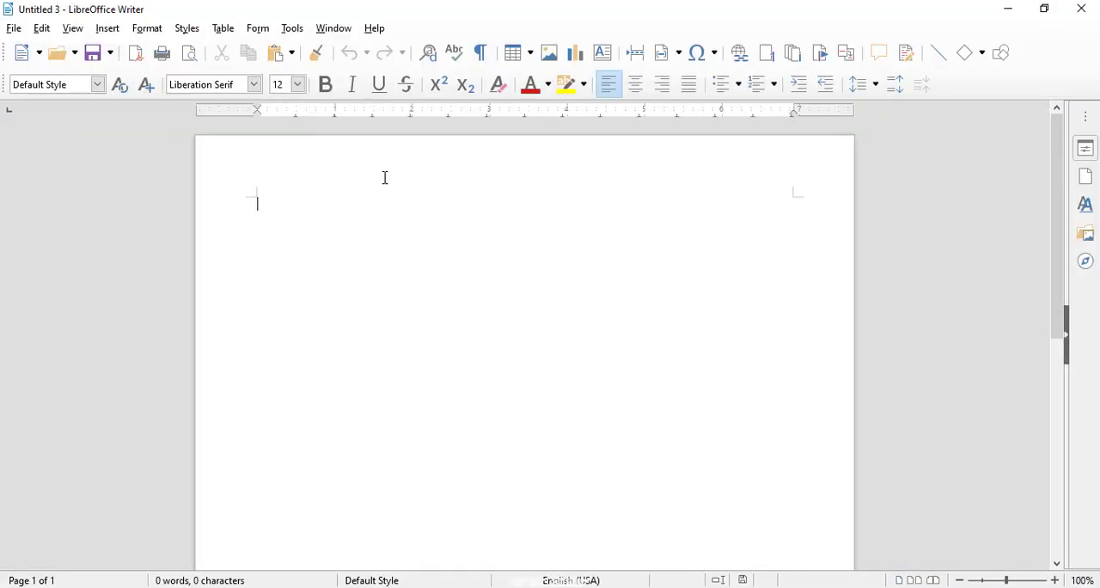
{"action": "type", "text": "Slkjlsa dsa dlslakdlksad"}
{"action": "key", "text": "Return"}
{"action": "type", "text": "sa"}
{"action": "key", "text": "Return"}
{"action": "type", "text": "d sa d as"}
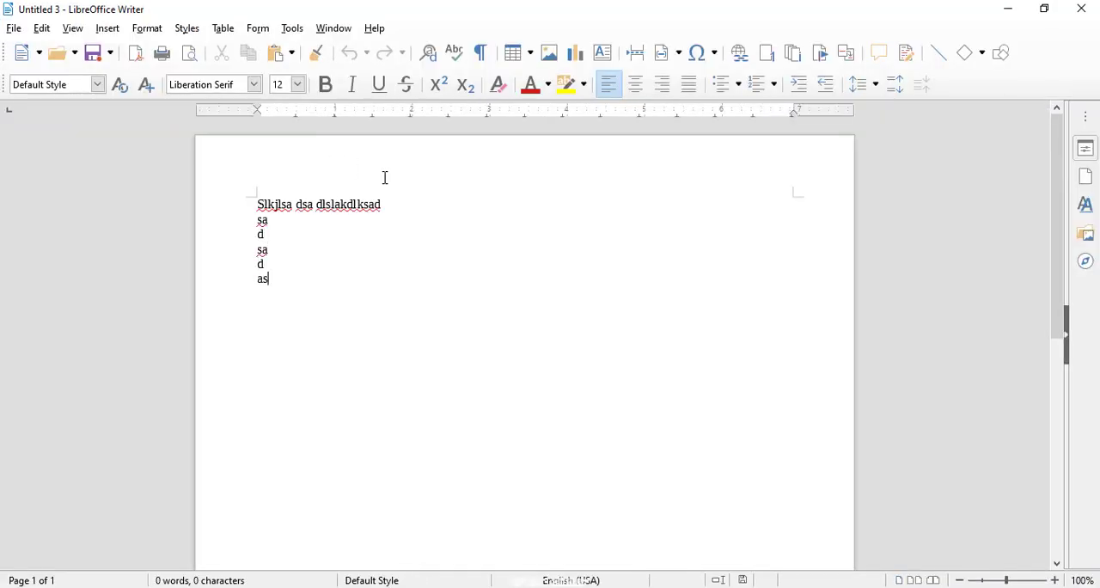
{"action": "type", "text": " d sa dsa d"}
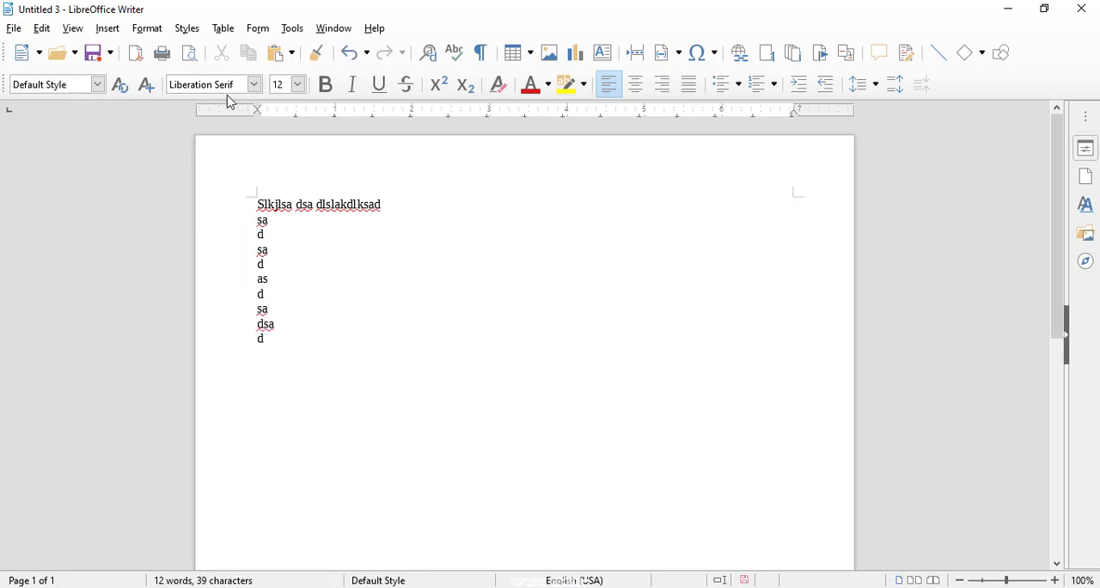
- Compare the new document with sir.odt from the Desktop and close the list of changes
{"action": "left_click", "coordinate": [42, 29]}
{"action": "mouse_move", "coordinate": [120, 323]}
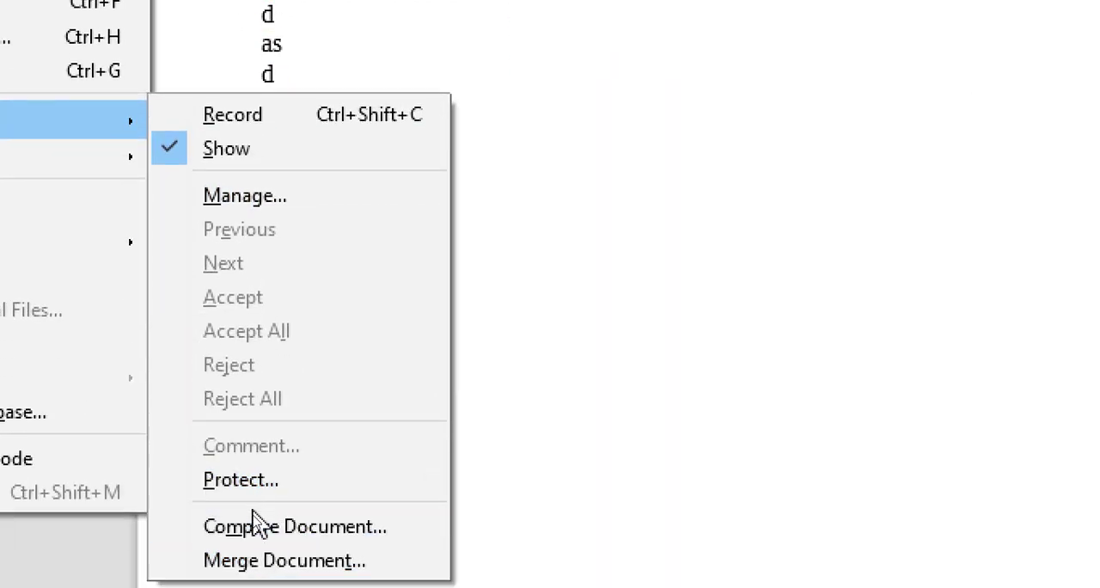
{"action": "left_click", "coordinate": [221, 525]}
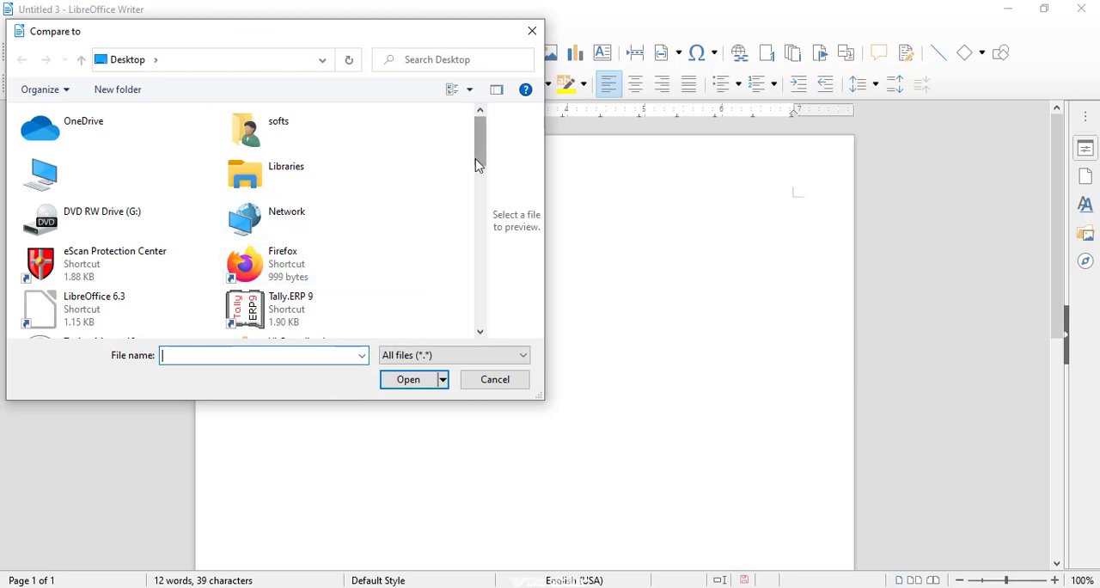
{"action": "left_click_drag", "start_coordinate": [478, 165], "coordinate": [455, 266]}
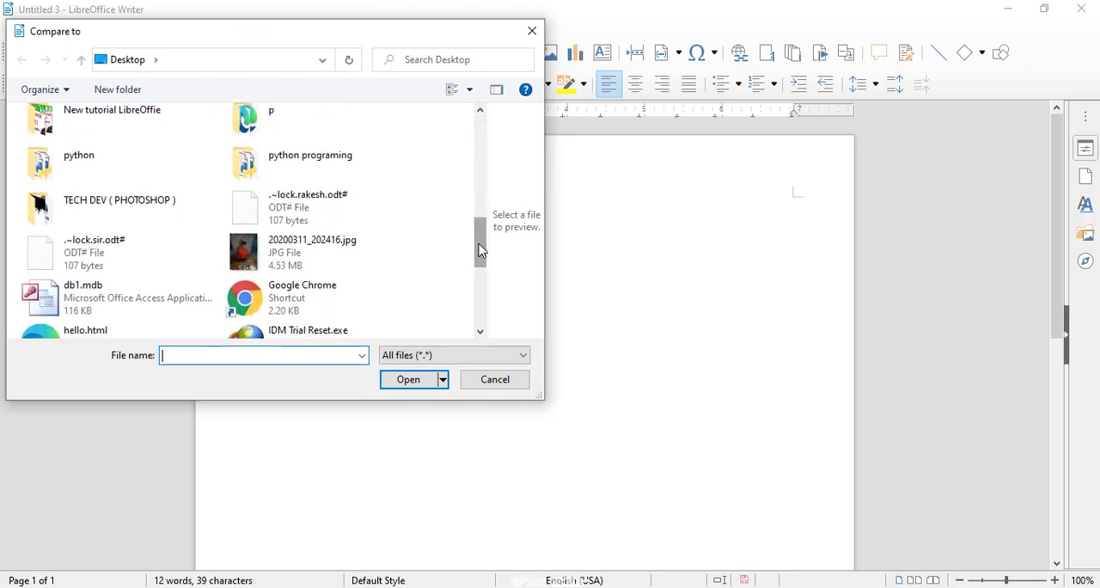
{"action": "scroll", "coordinate": [433, 258], "scroll_direction": "down", "scroll_amount": 4}
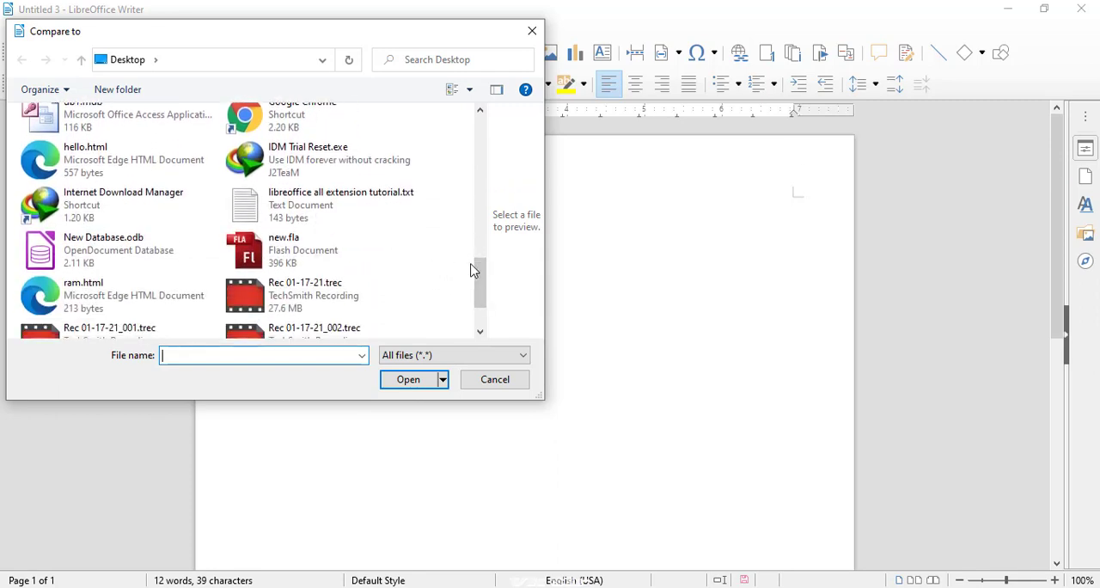
{"action": "left_click_drag", "start_coordinate": [472, 275], "coordinate": [482, 307]}
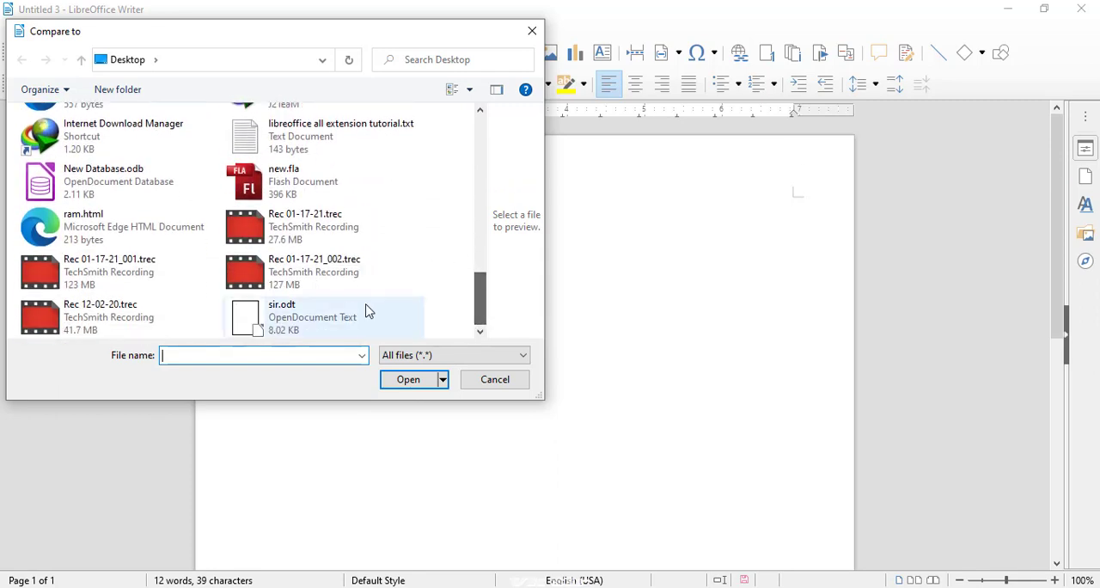
{"action": "left_click", "coordinate": [307, 316]}
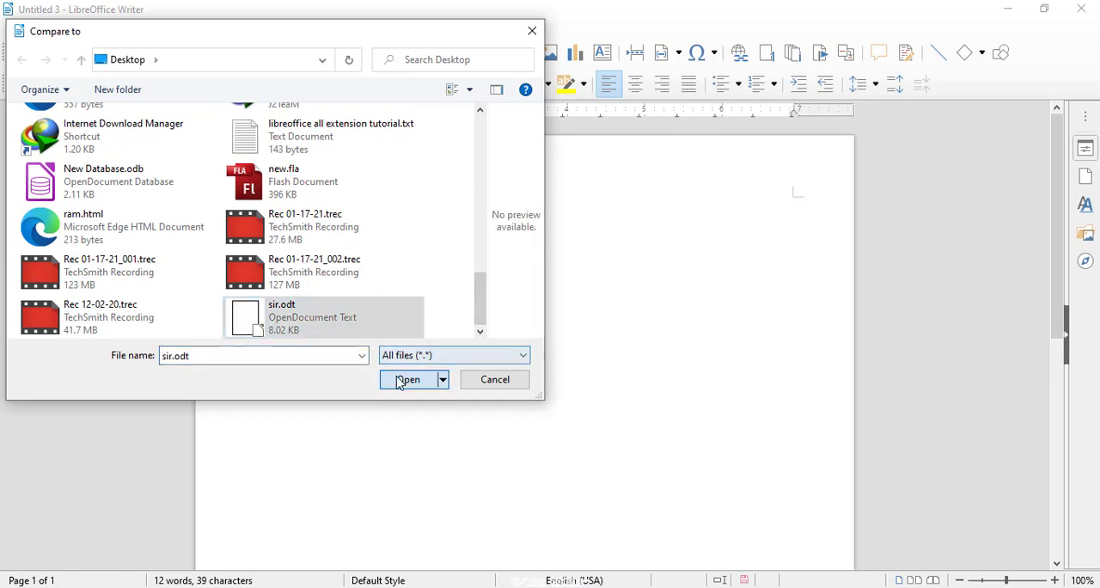
{"action": "left_click", "coordinate": [400, 382]}
{"action": "left_click", "coordinate": [705, 136]}
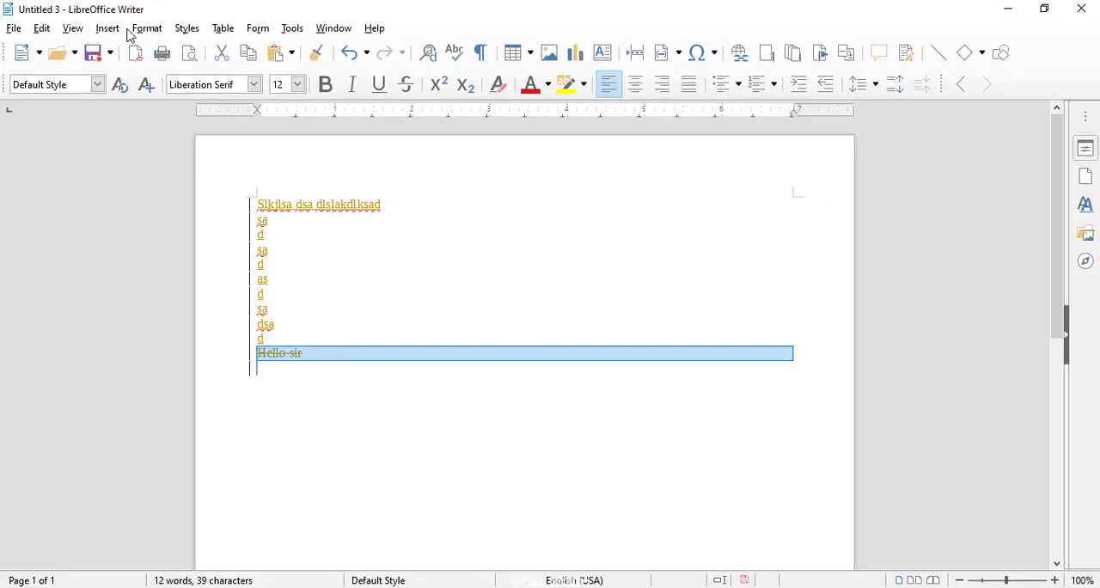
- Look over the comment commands available for the compared document, then close the list
{"action": "left_click", "coordinate": [42, 28]}
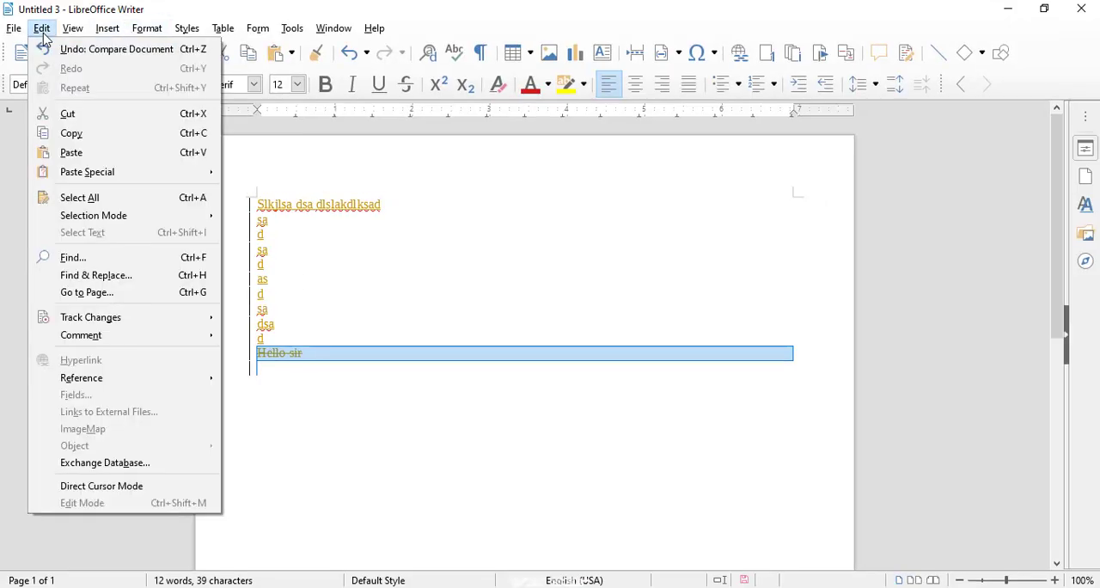
{"action": "mouse_move", "coordinate": [125, 337]}
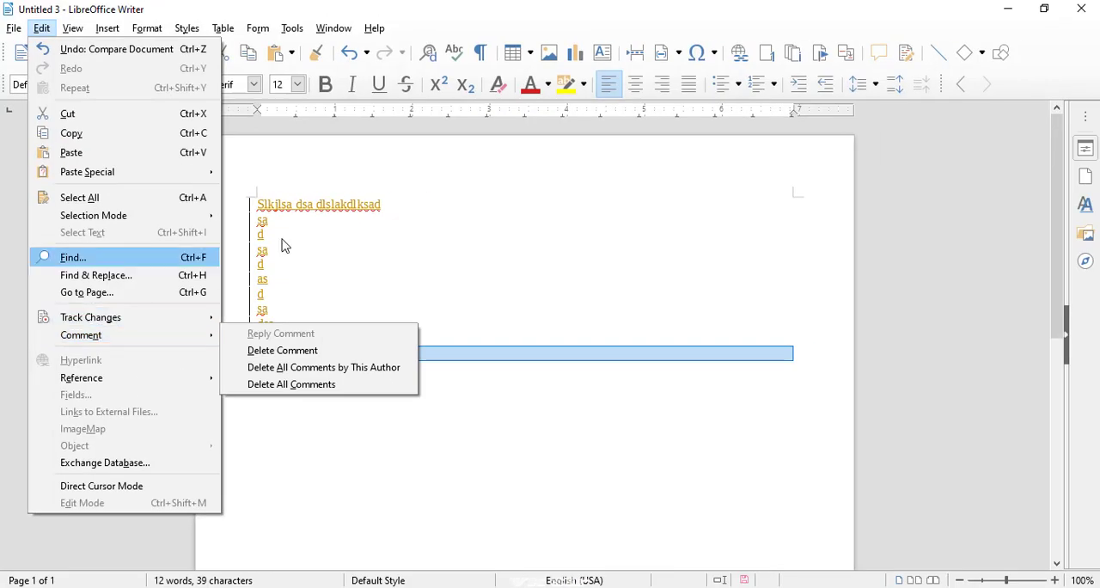
{"action": "left_click", "coordinate": [617, 126]}
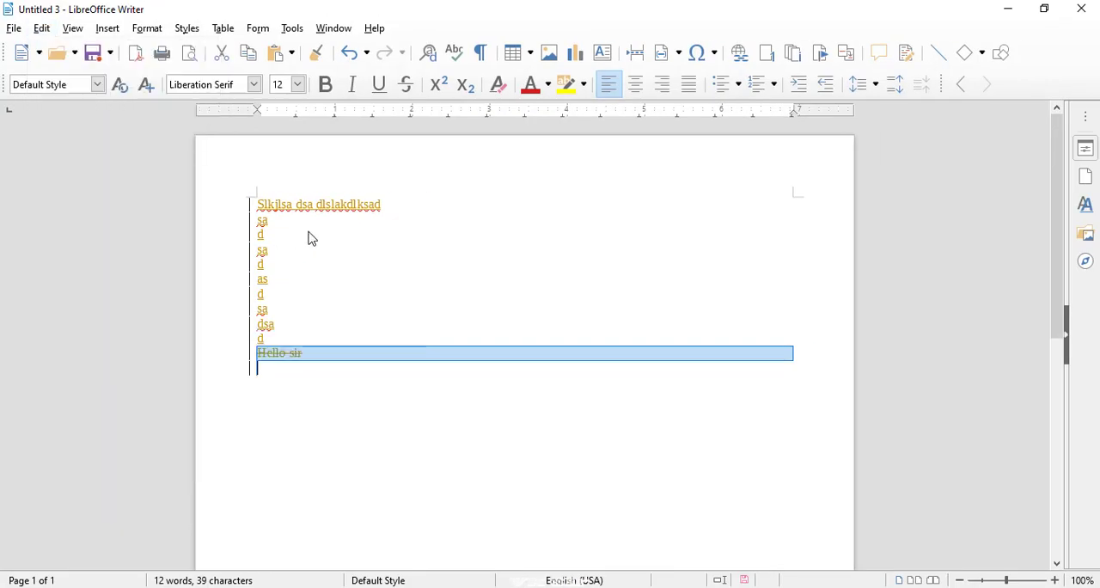
- Create a new text document with 17 short filler lines, beginning with "Sklsdf", "s flisdf ldslkf" and "dsf dsl" and ending with "fds"
{"action": "left_click", "coordinate": [24, 53]}
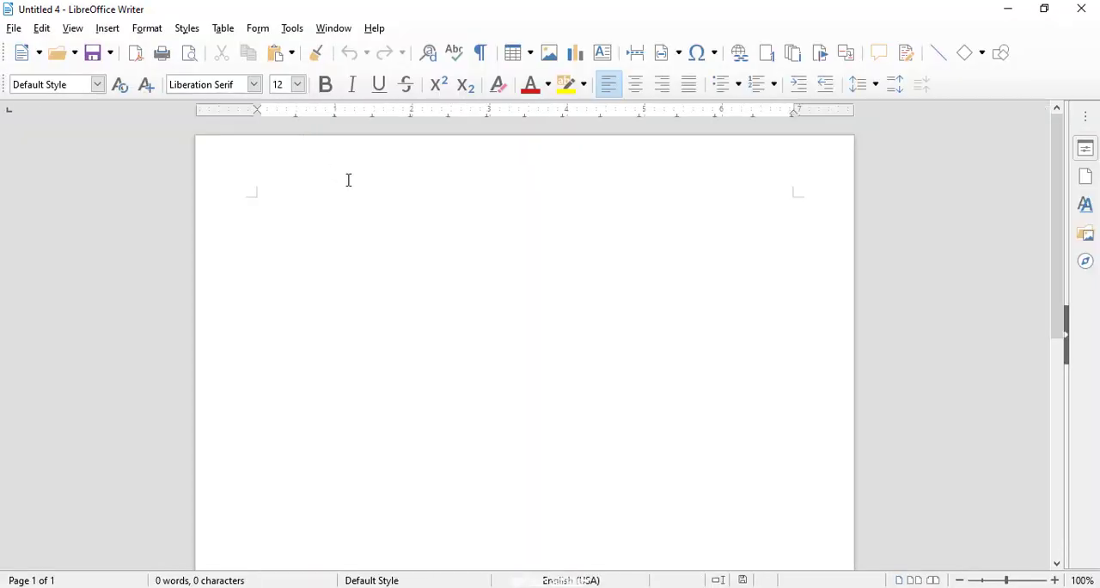
{"action": "type", "text": "Sklsdf"}
{"action": "key", "text": "Return"}
{"action": "type", "text": "s flisdf ldslk"}
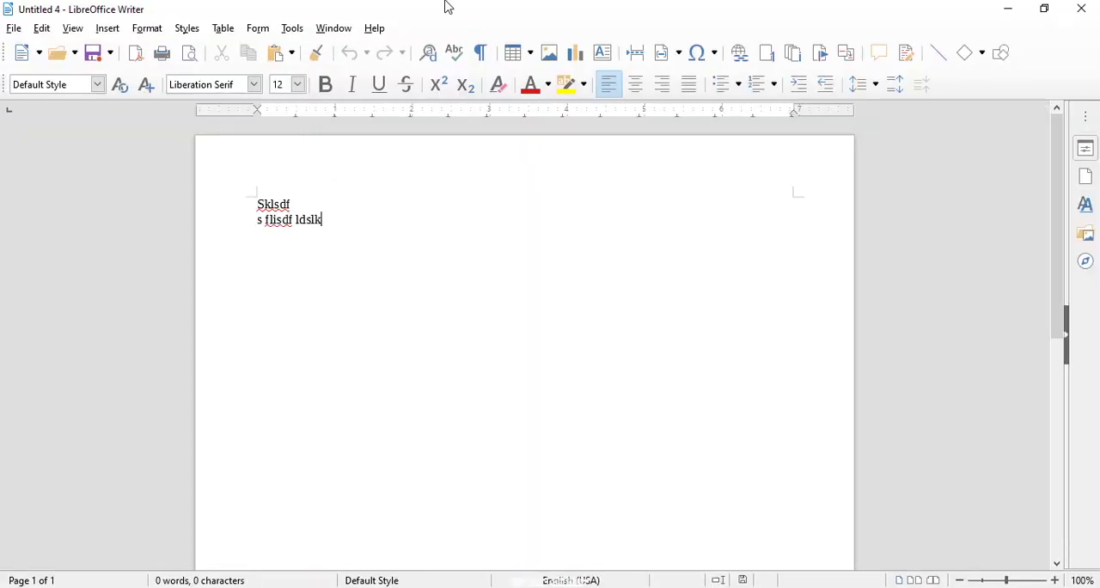
{"action": "type", "text": "f"}
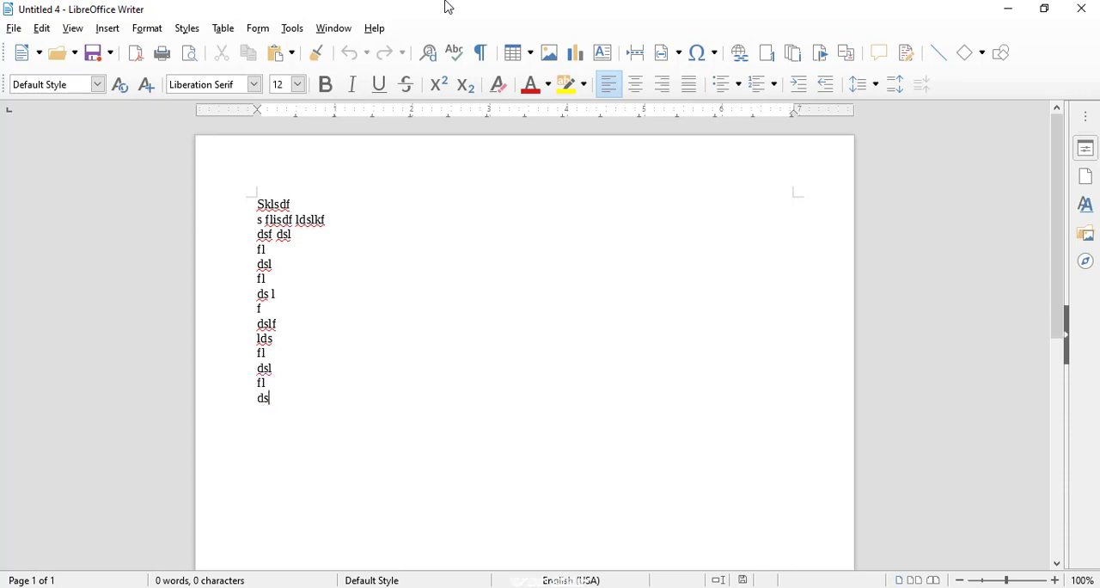
{"action": "type", "text": " dsf dsl fl dsl fl ds l f dslf lds fl dsl fl dsl f dsl fds"}
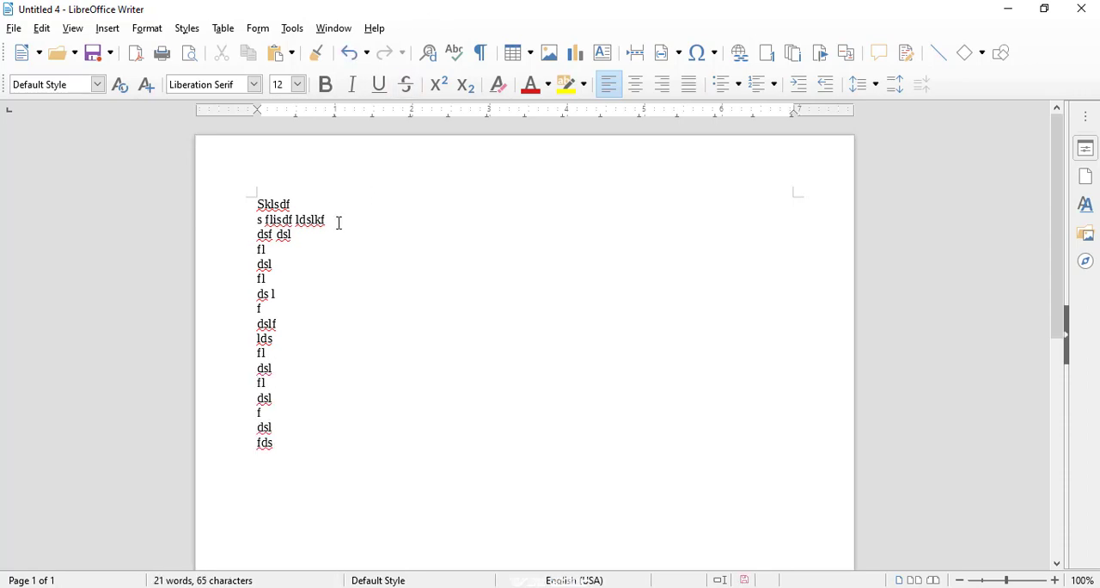
- Add a comment to the second line, "s flisdf ldslkf", with the lines "Klfjdsklflsd", "F", "Ds", "F" and "sdf"
{"action": "left_click_drag", "start_coordinate": [339, 223], "coordinate": [253, 221]}
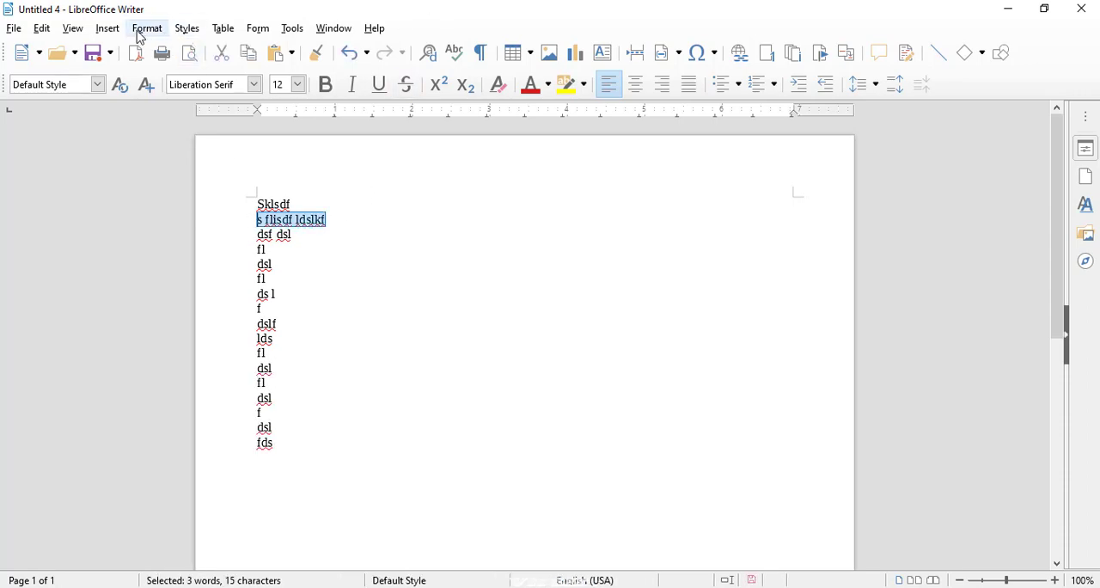
{"action": "left_click", "coordinate": [113, 32]}
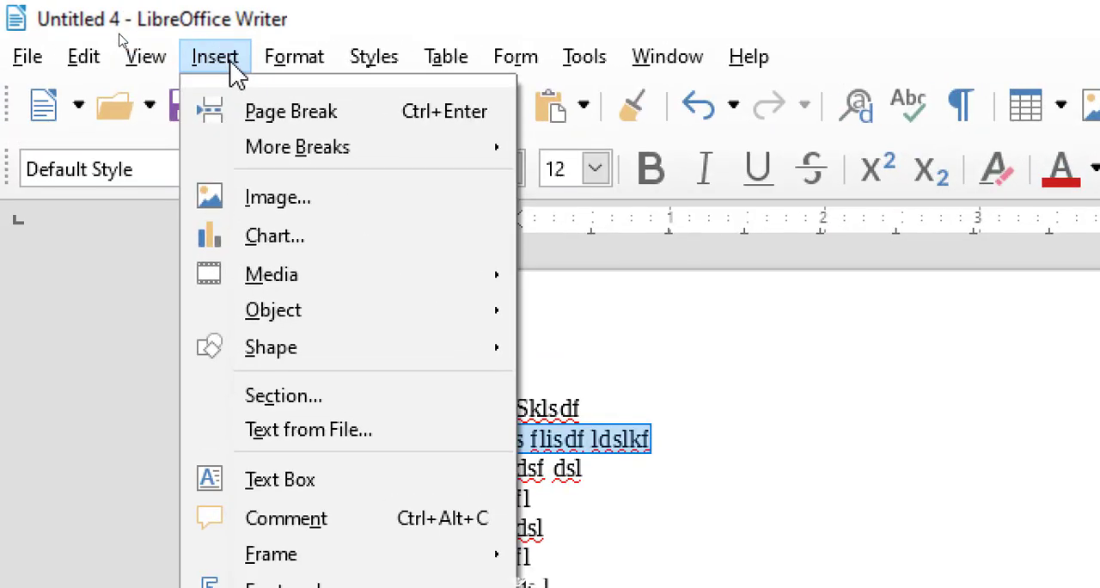
{"action": "left_click", "coordinate": [393, 425]}
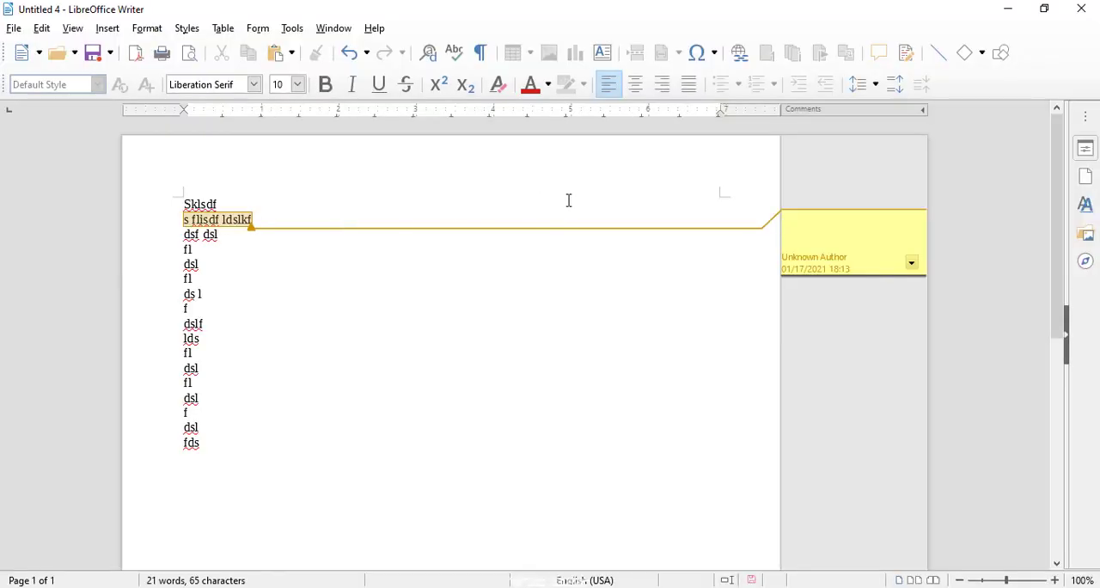
{"action": "type", "text": "klfjdsklflsd f ds f sdf"}
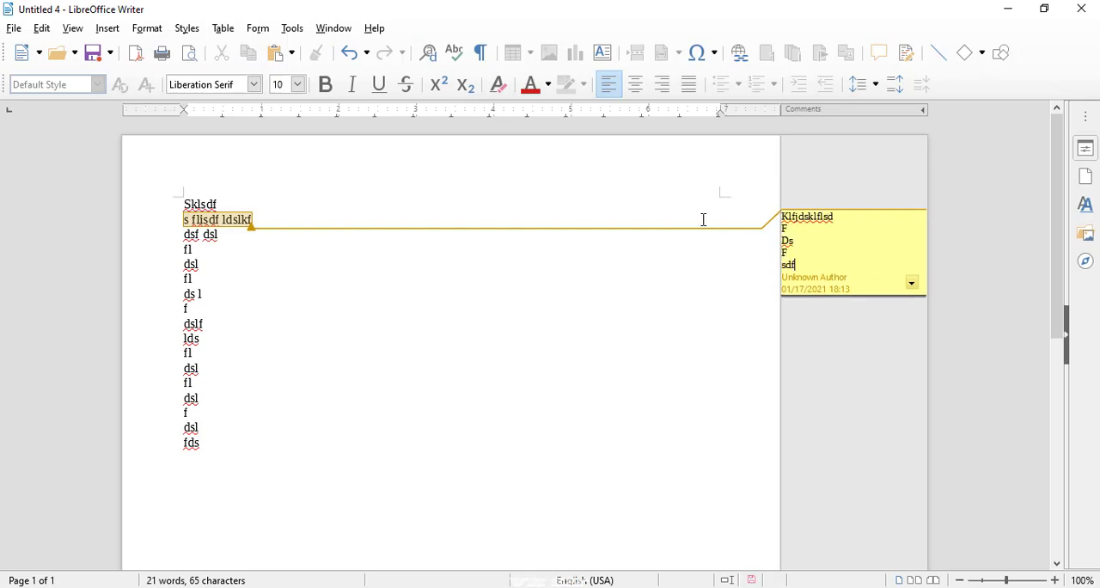
- Add a comment reading "sldfkjkldsfjs" to the word "dsl" on the fourth line from the end
{"action": "left_click_drag", "start_coordinate": [240, 398], "coordinate": [160, 400]}
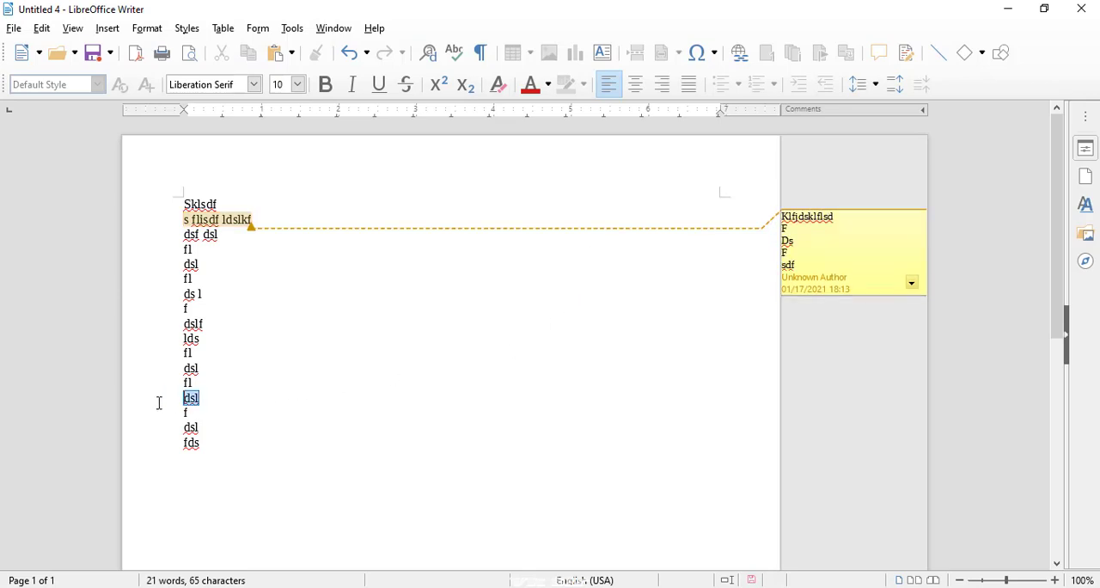
{"action": "left_click", "coordinate": [45, 32]}
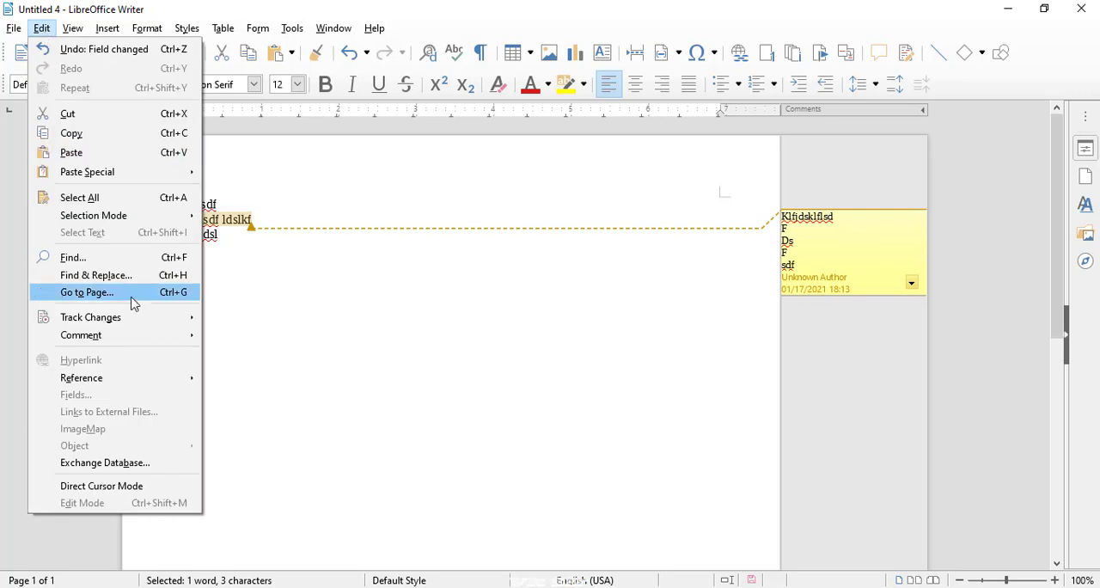
{"action": "mouse_move", "coordinate": [106, 28]}
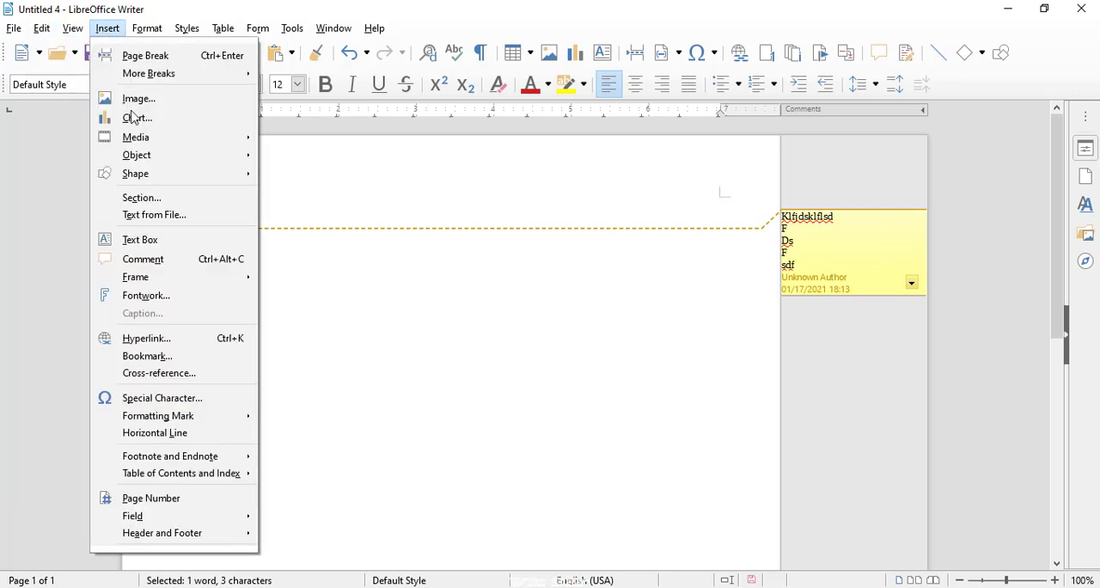
{"action": "left_click", "coordinate": [162, 261]}
{"action": "type", "text": "sldfjsldjfs"}
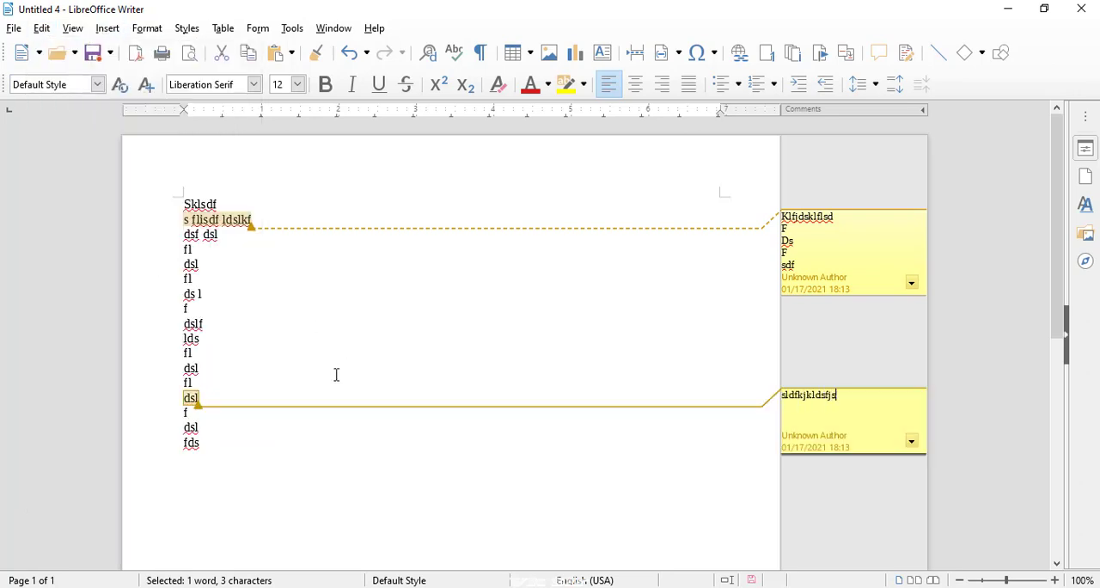
{"action": "key", "text": "Escape"}
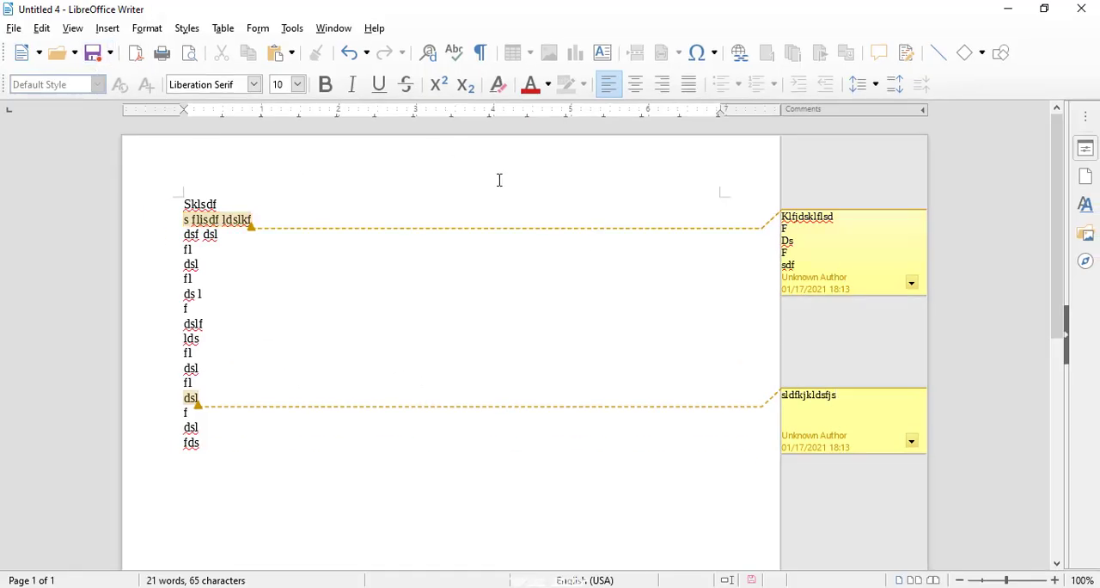
- Delete only the comment "sldfkjkldsfjs" attached to the word "dsl"
{"action": "left_click", "coordinate": [855, 447]}
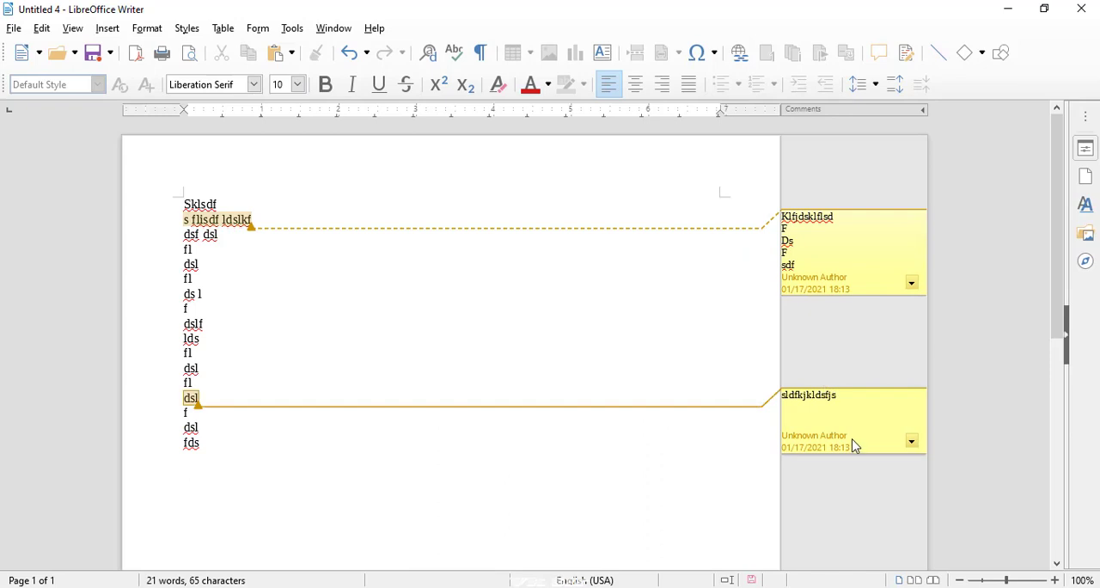
{"action": "left_click", "coordinate": [41, 29]}
{"action": "mouse_move", "coordinate": [94, 336]}
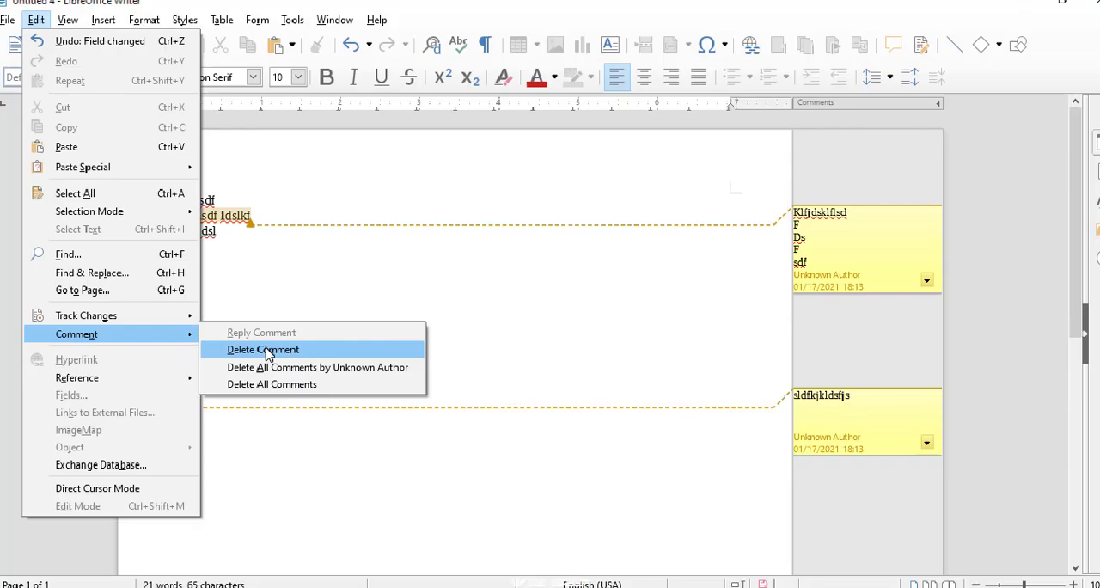
{"action": "left_click", "coordinate": [268, 350]}
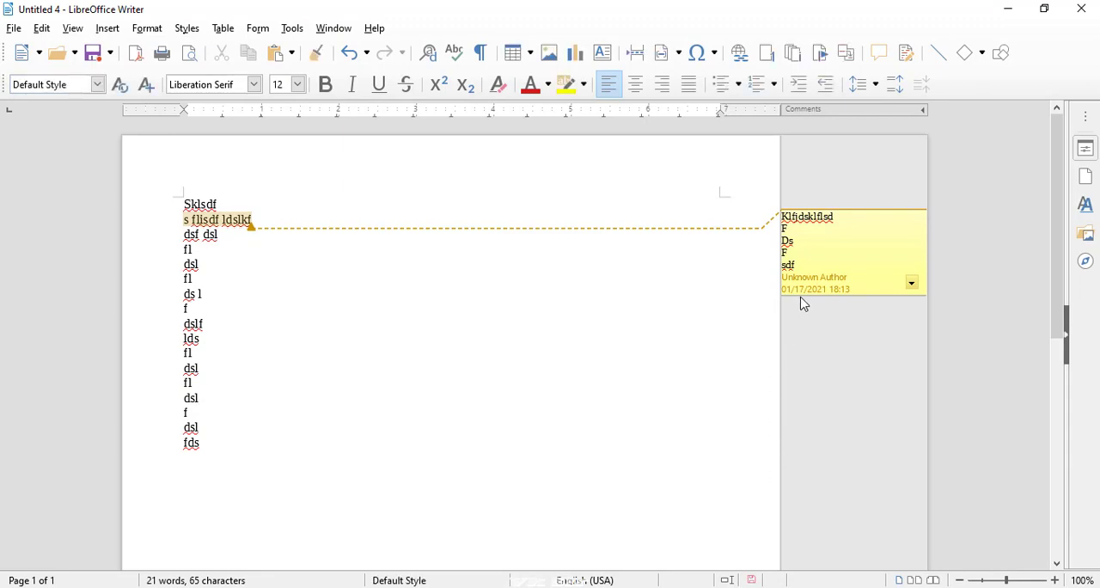
- Remove the remaining comment from the document with Delete All Comments
{"action": "left_click", "coordinate": [42, 29]}
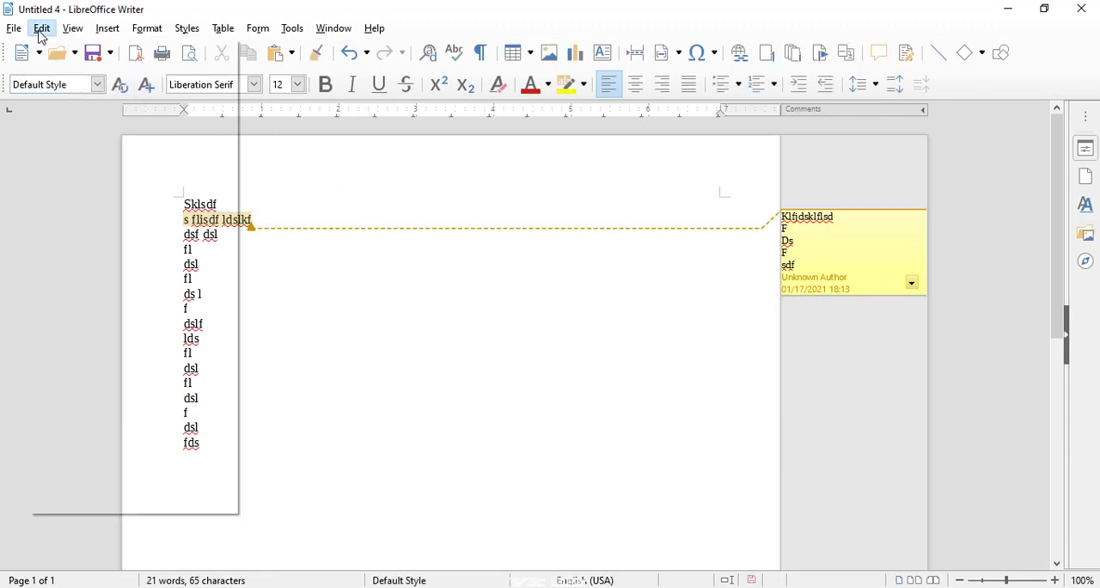
{"action": "mouse_move", "coordinate": [97, 336]}
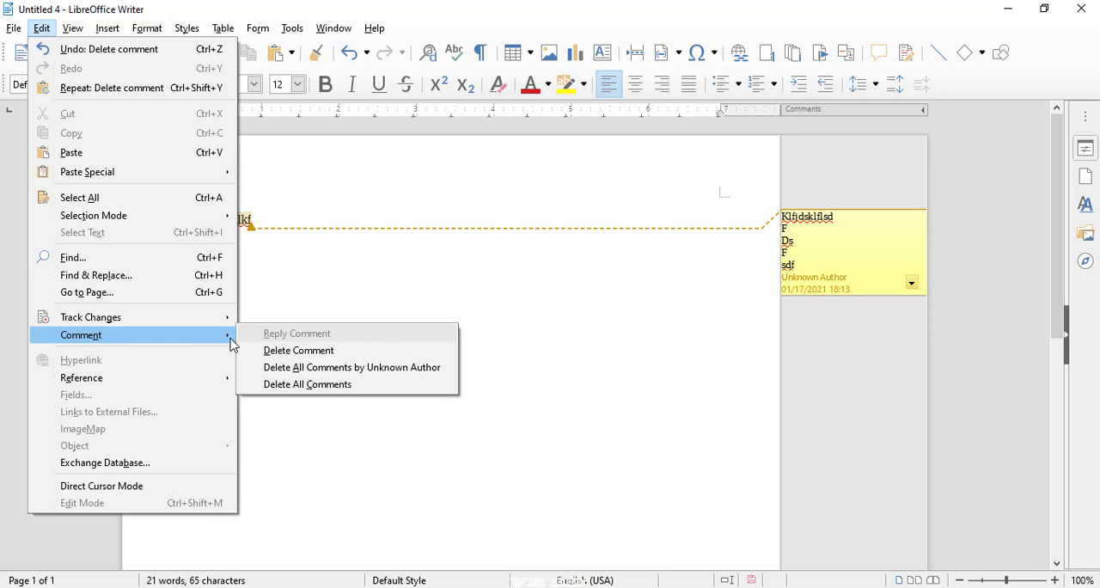
{"action": "left_click", "coordinate": [346, 395]}
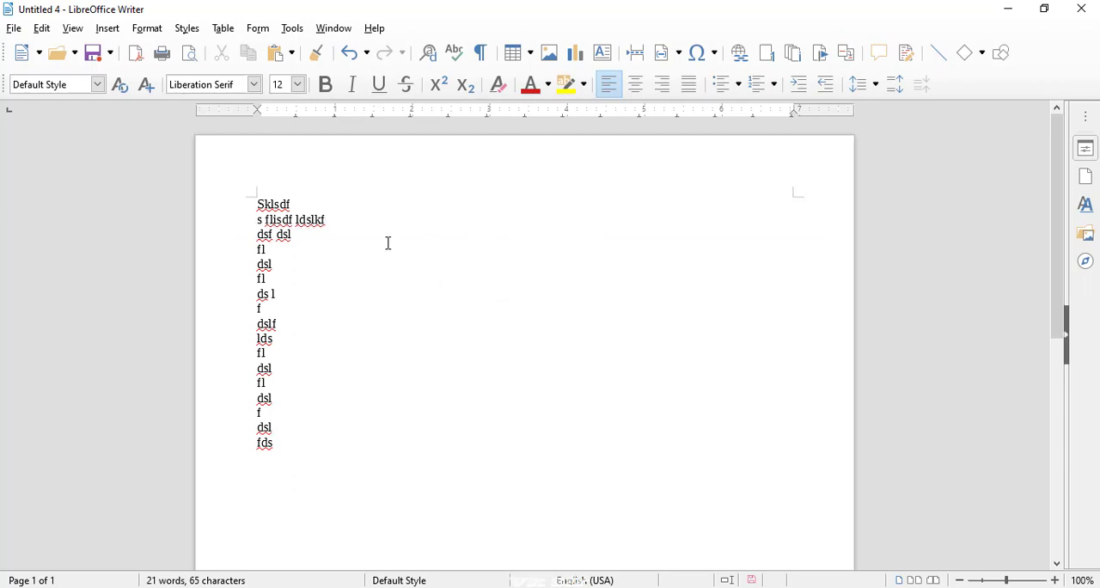
- Review the available comment commands and the Track Changes commands once more
{"action": "left_click", "coordinate": [42, 29]}
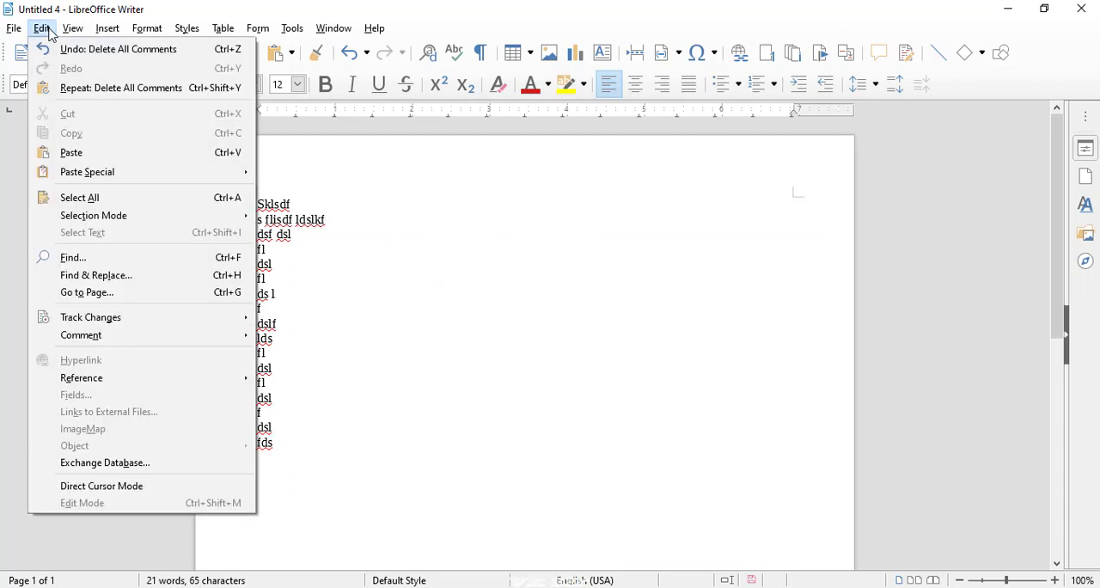
{"action": "mouse_move", "coordinate": [97, 323]}
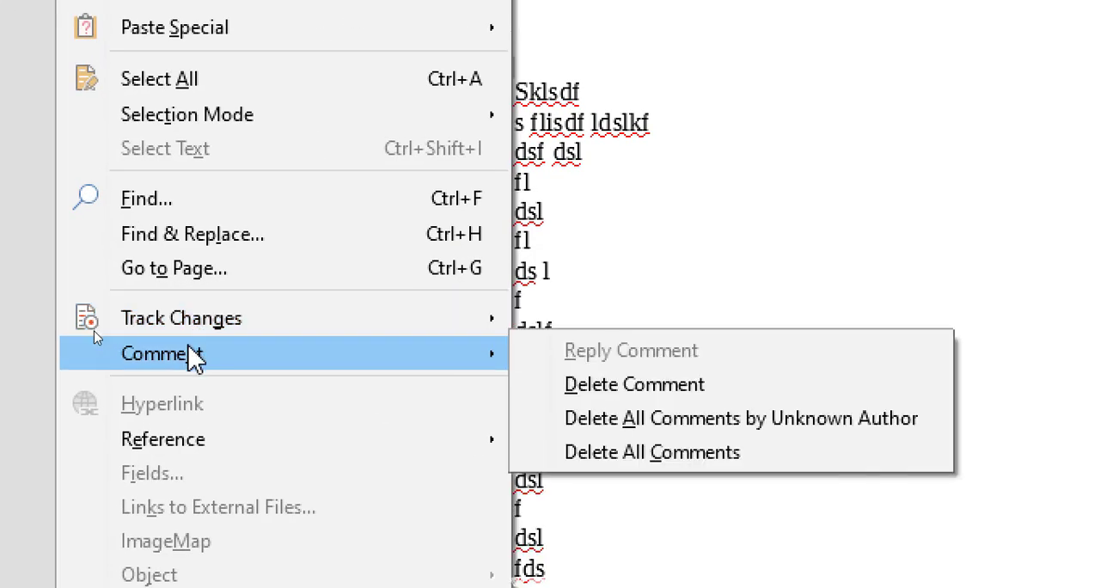
{"action": "mouse_move", "coordinate": [206, 316]}
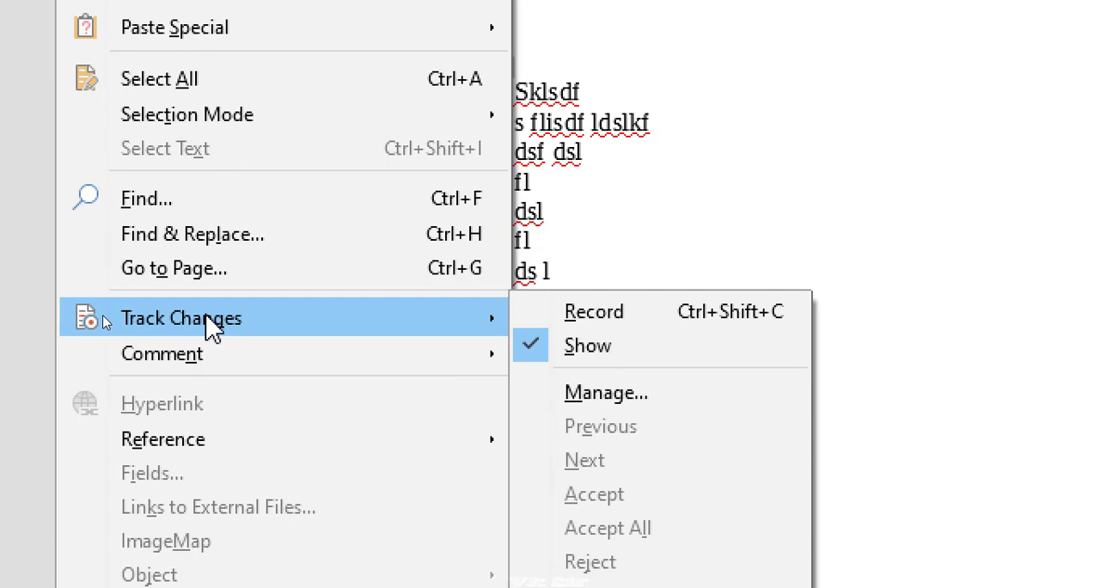